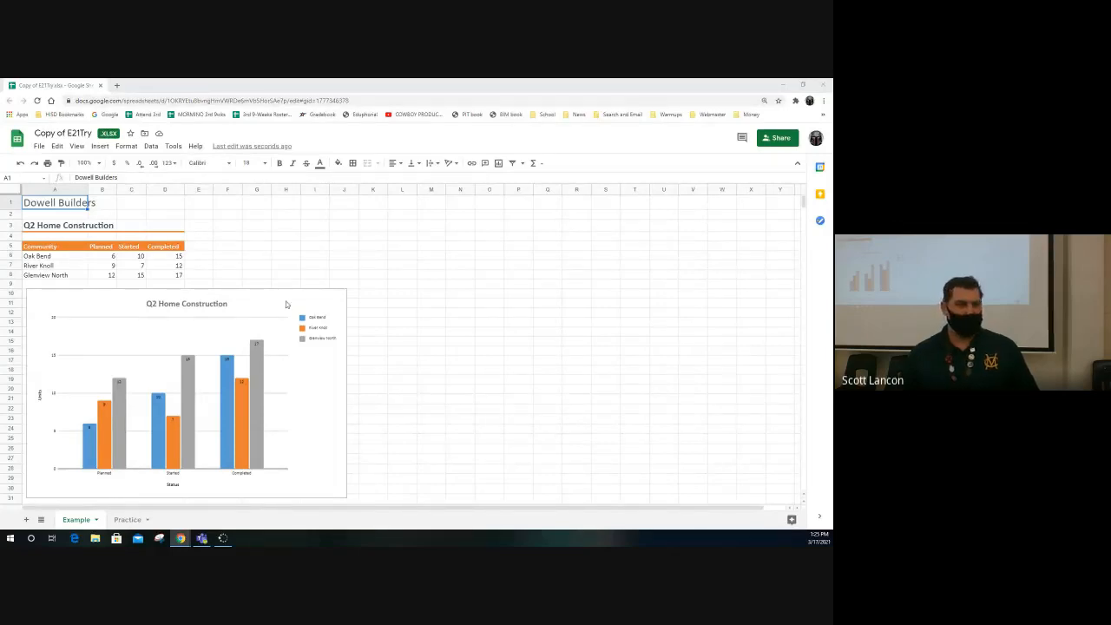
# Examine the Q2 Home Construction data and chart on the Example sheet and compare them with the Practice sheet.
pyautogui.click(335, 262)
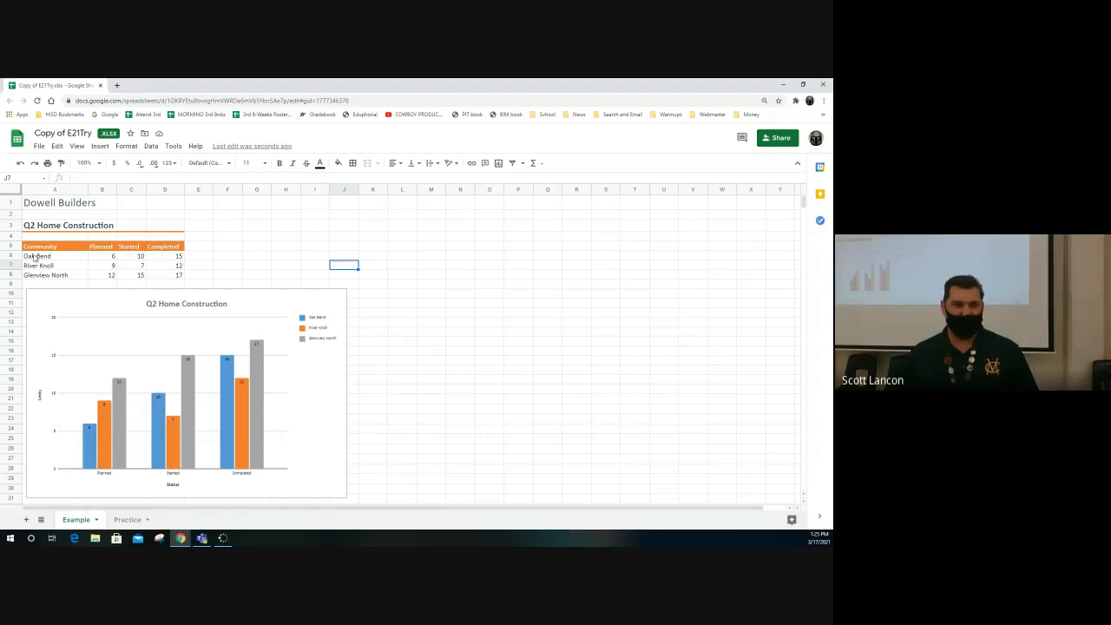
pyautogui.moveTo(37, 257); pyautogui.dragTo(170, 276)
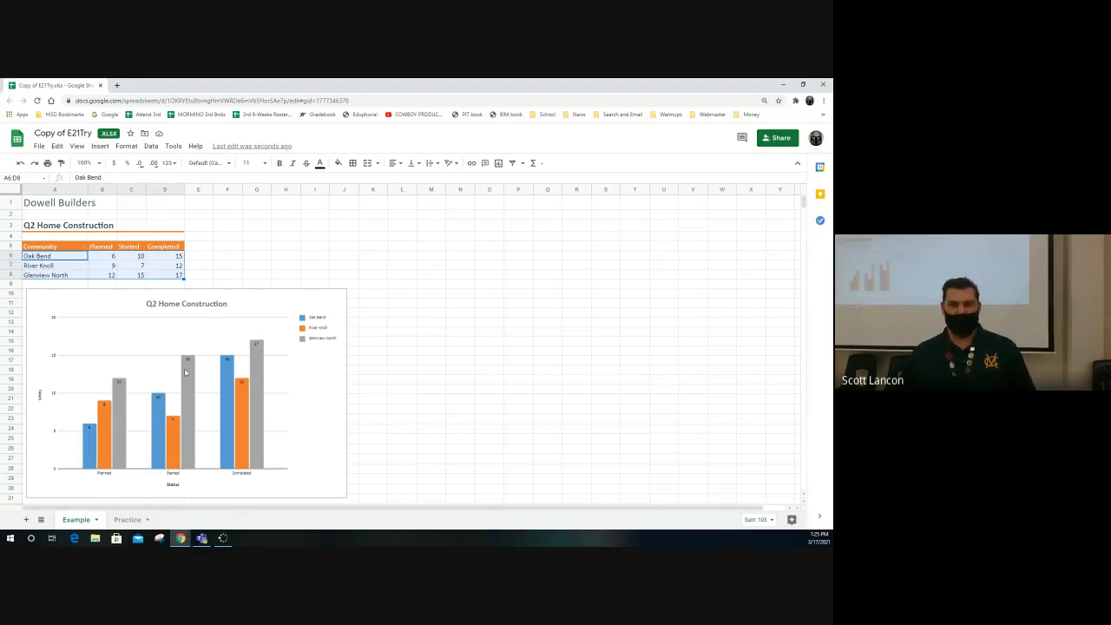
pyautogui.scroll(-1, 66, 424)
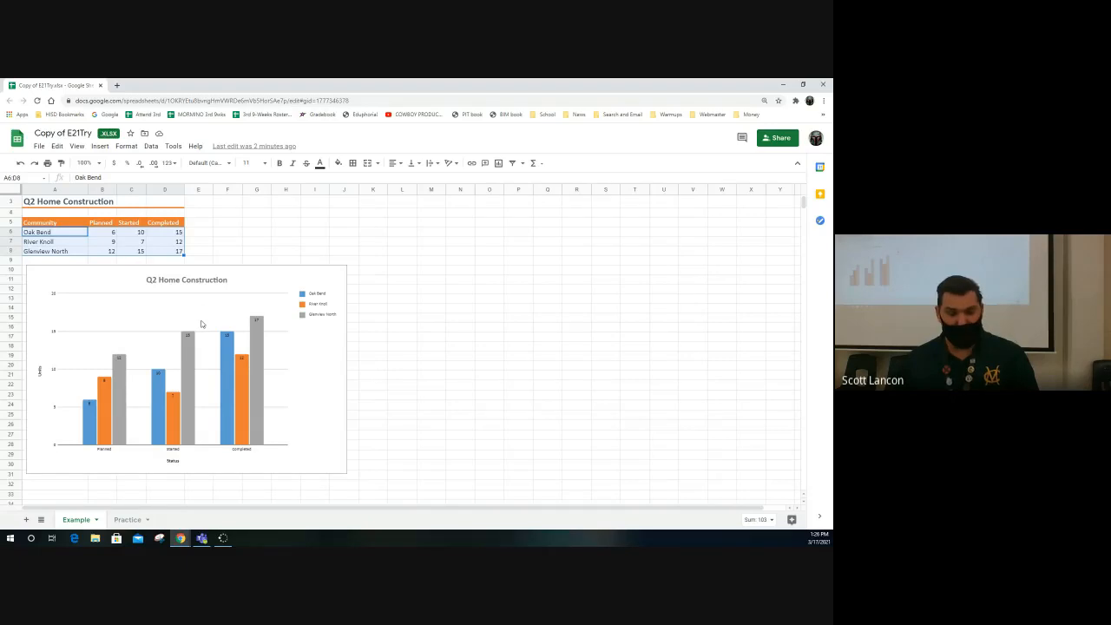
pyautogui.click(270, 275)
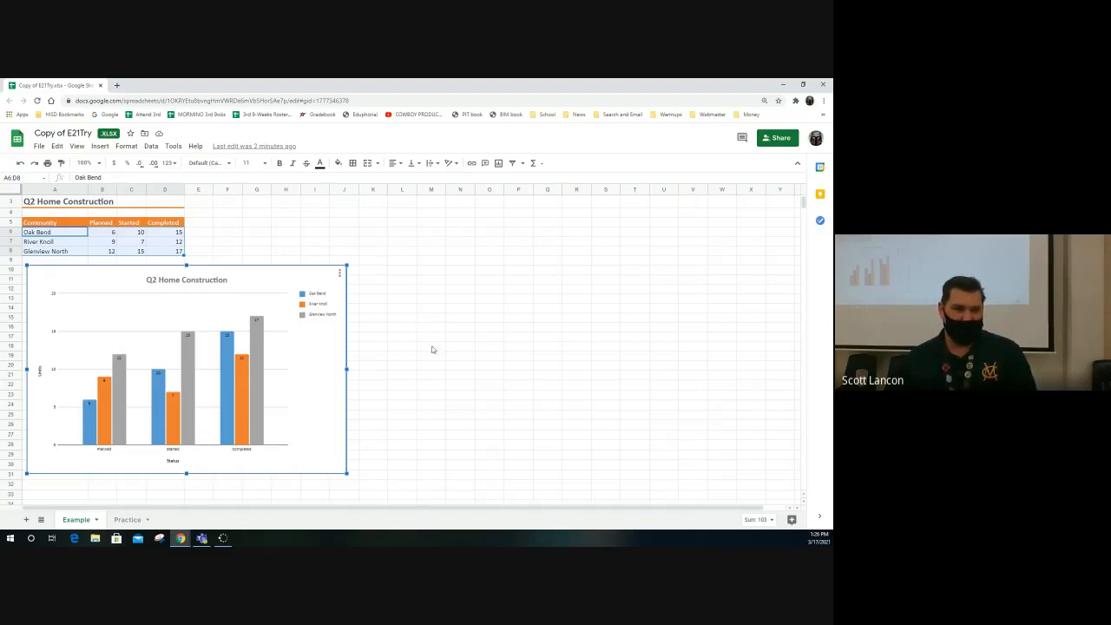
pyautogui.click(130, 519)
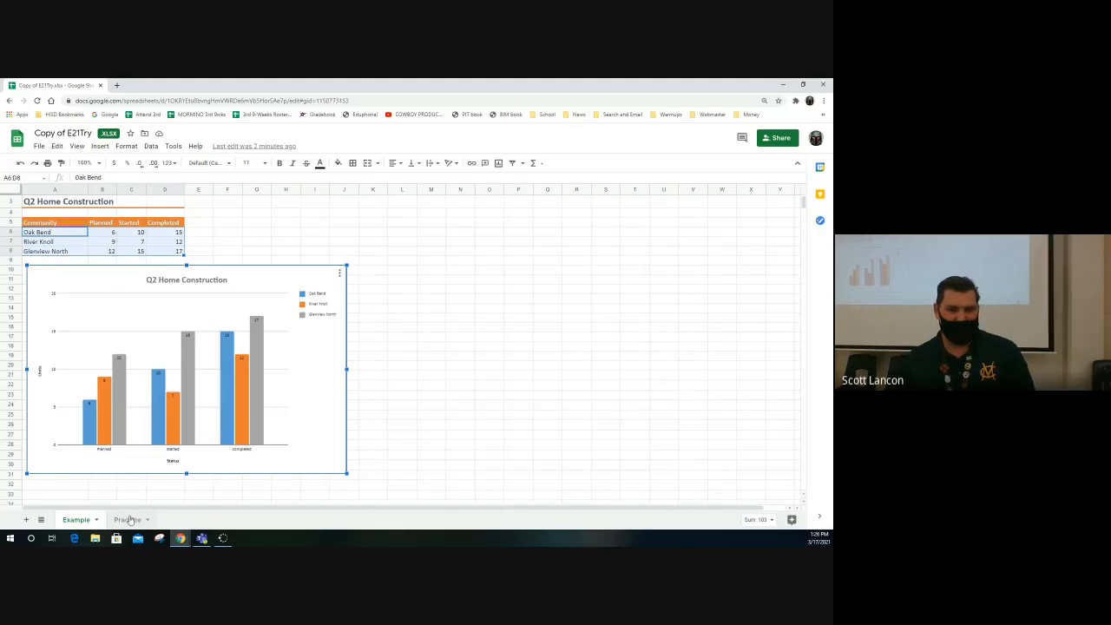
pyautogui.click(87, 520)
pyautogui.click(127, 519)
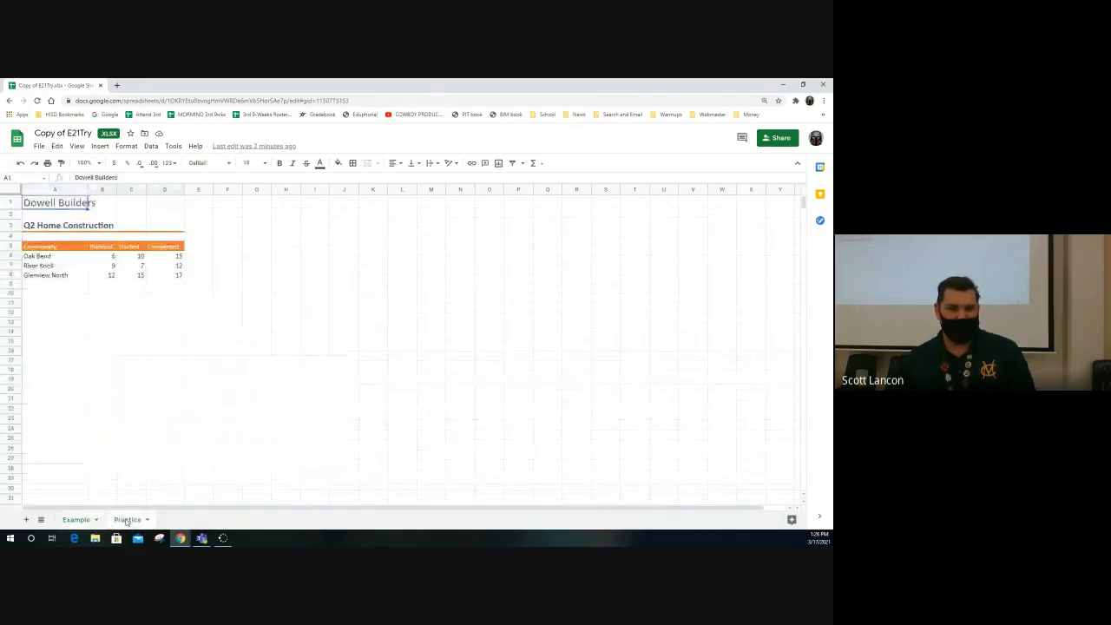
pyautogui.click(82, 519)
# Reposition the Q2 Home Construction chart directly beneath the data table on the Example sheet.
pyautogui.click(239, 287)
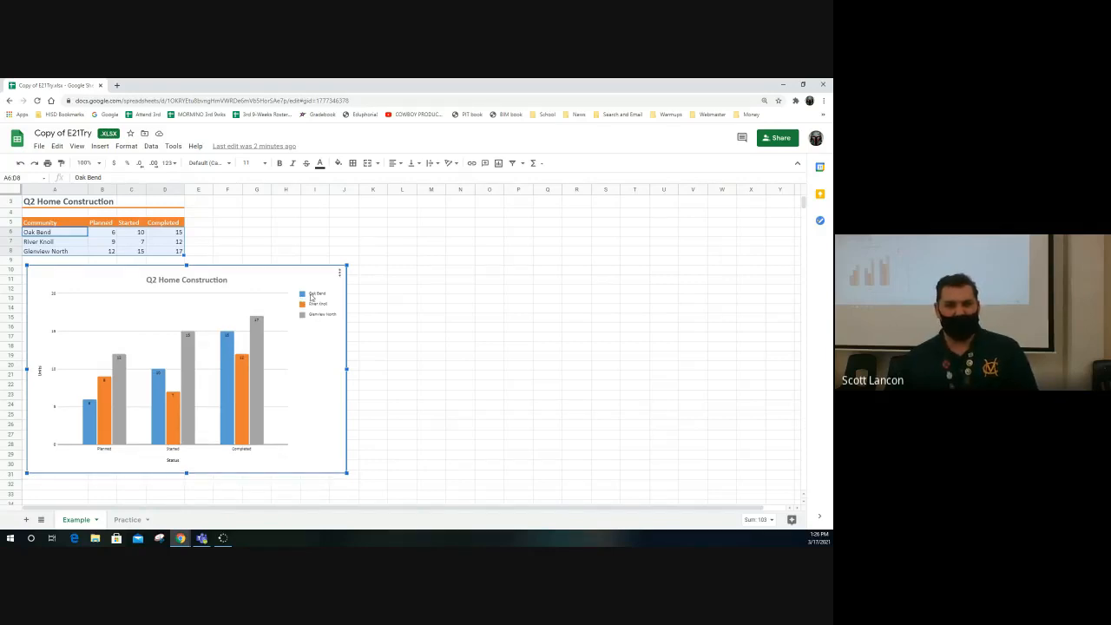
pyautogui.moveTo(312, 297); pyautogui.dragTo(314, 309)
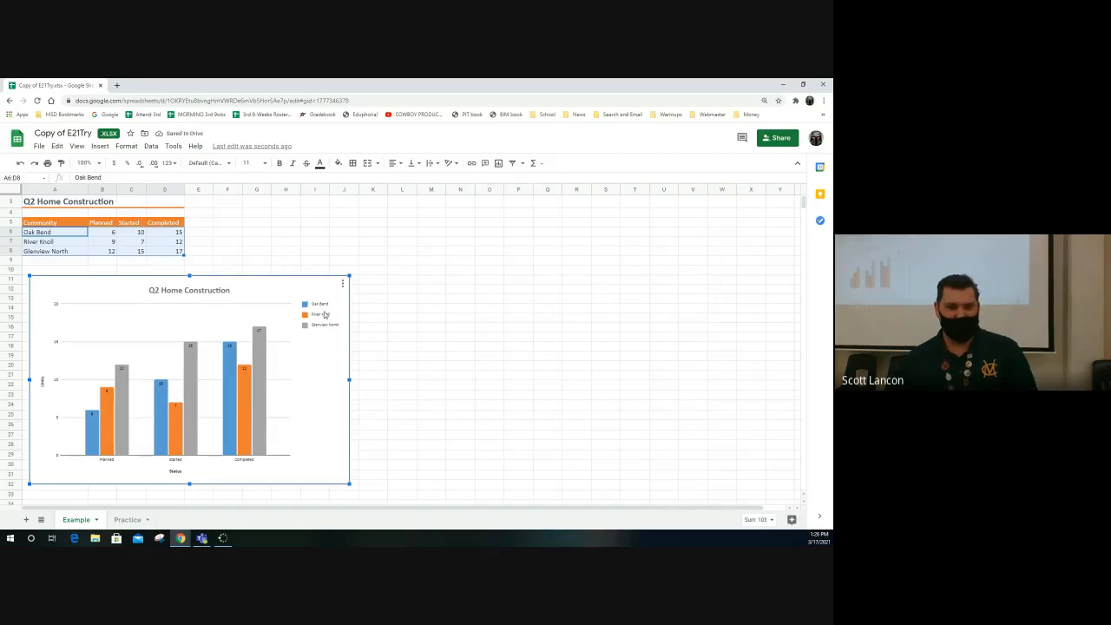
pyautogui.moveTo(232, 288); pyautogui.dragTo(227, 274)
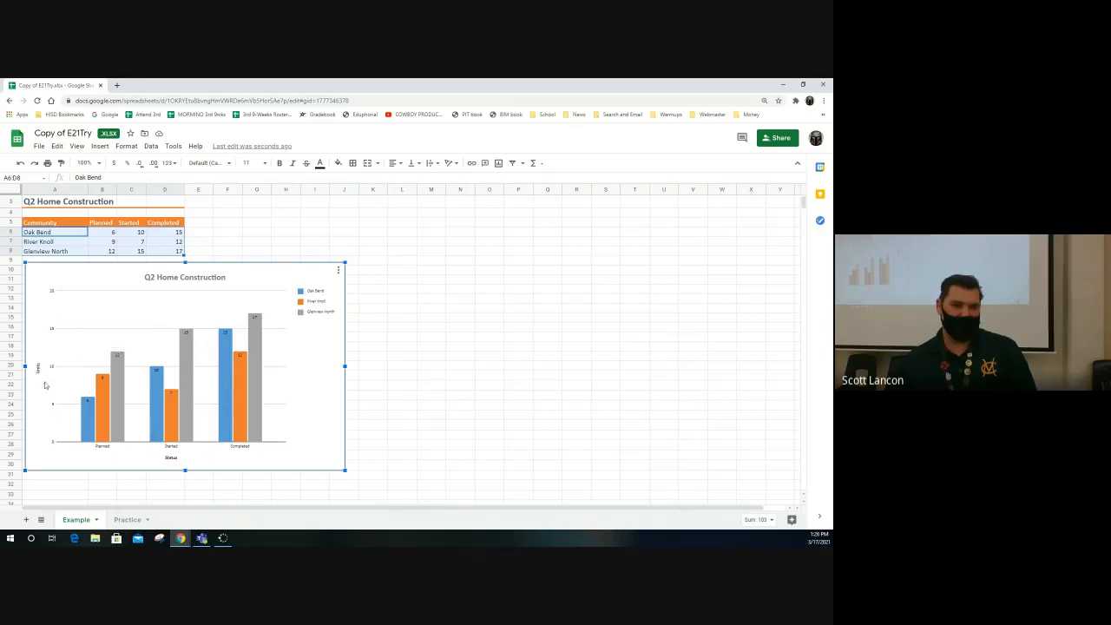
# Review the options available for the Example sheet's chart, such as editing, downloading, publishing and moving it to its own sheet.
pyautogui.click(338, 273)
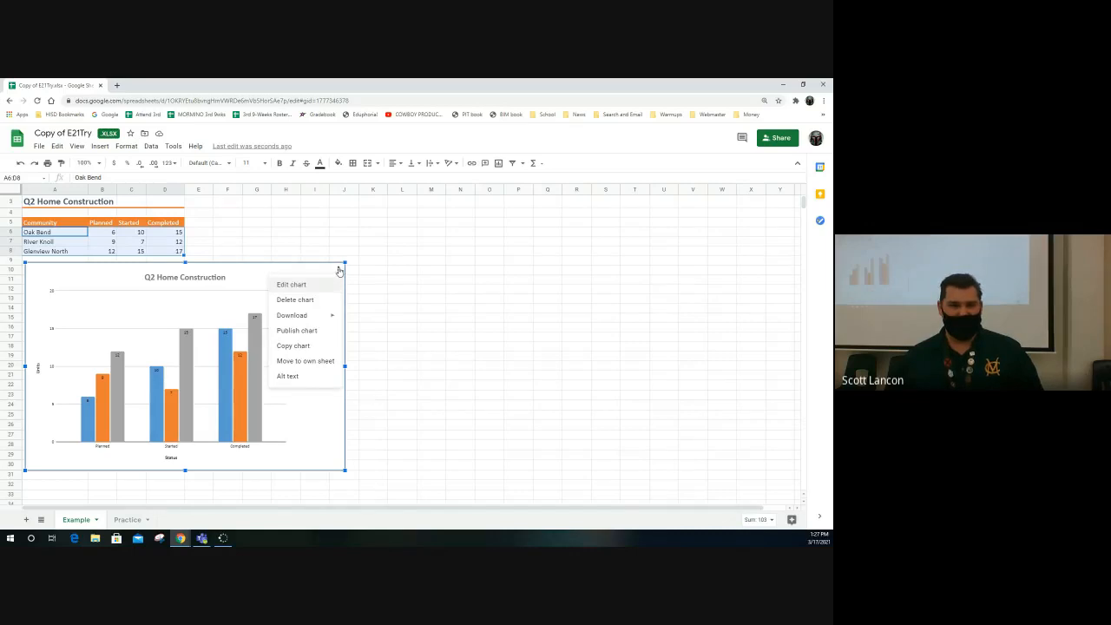
pyautogui.click(339, 272)
pyautogui.click(339, 271)
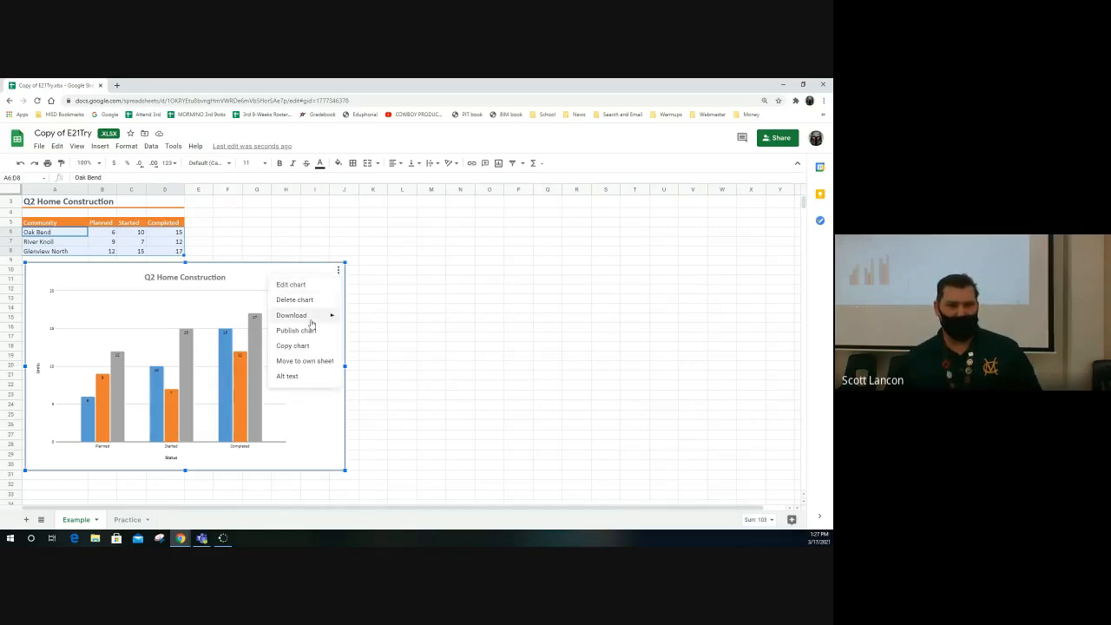
pyautogui.moveTo(310, 321)
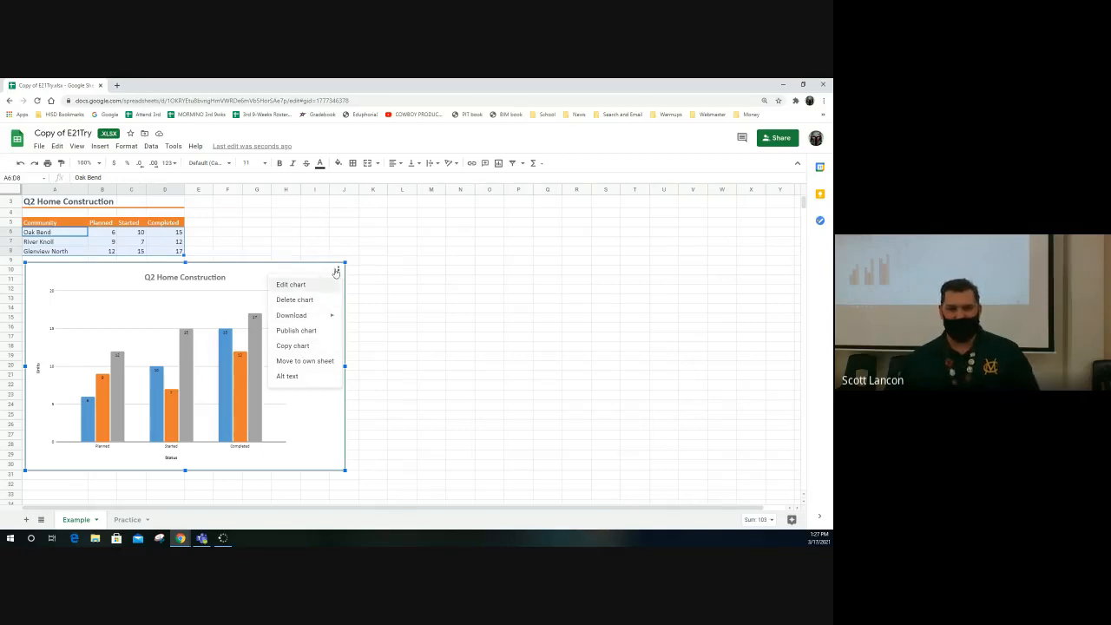
pyautogui.click(392, 280)
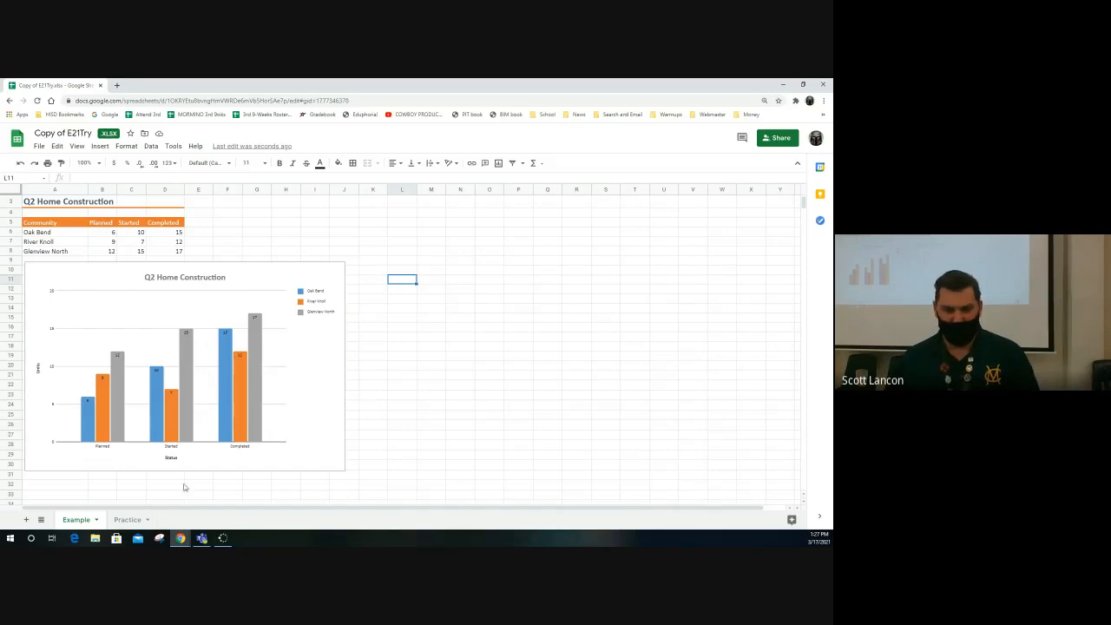
# Insert a chart on the Practice sheet from the home construction data in A5:D8, including the header row.
pyautogui.click(128, 520)
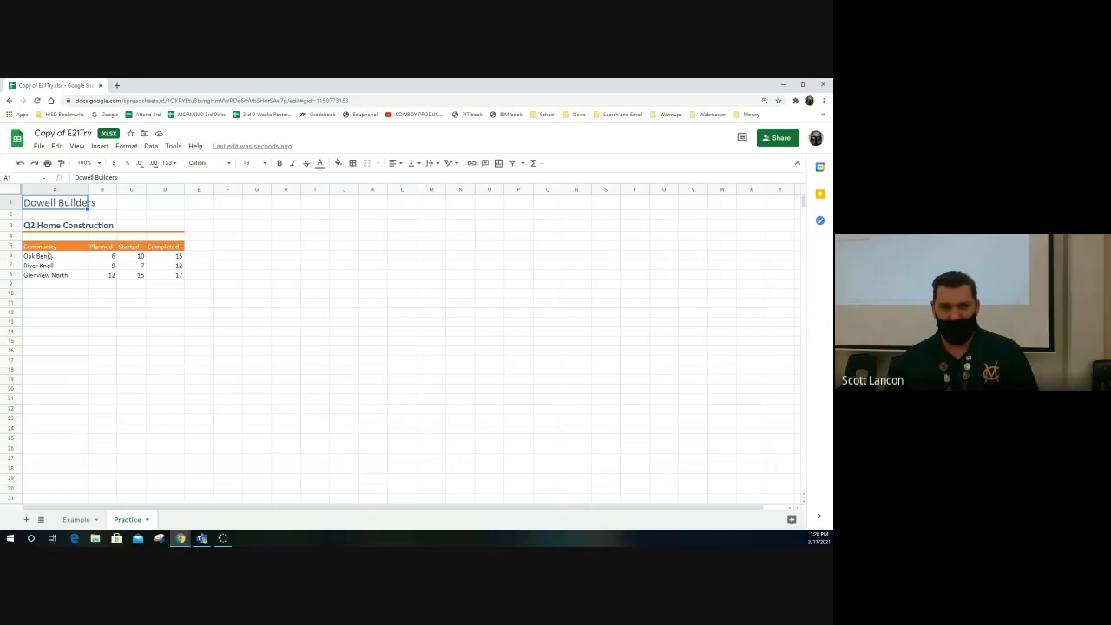
pyautogui.moveTo(31, 248); pyautogui.dragTo(173, 276)
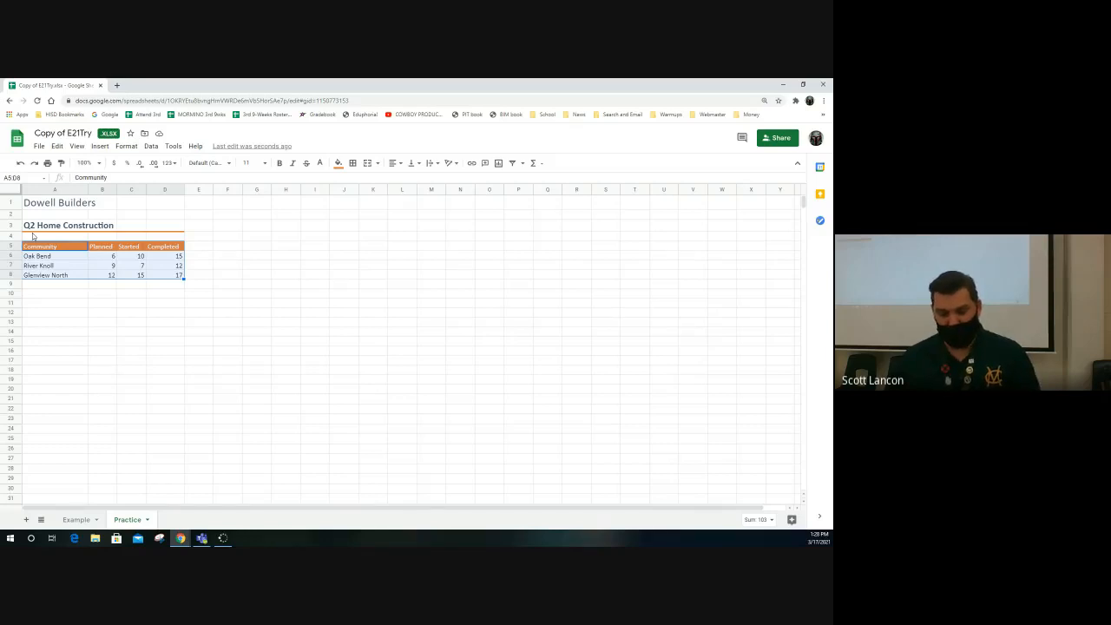
pyautogui.click(127, 225)
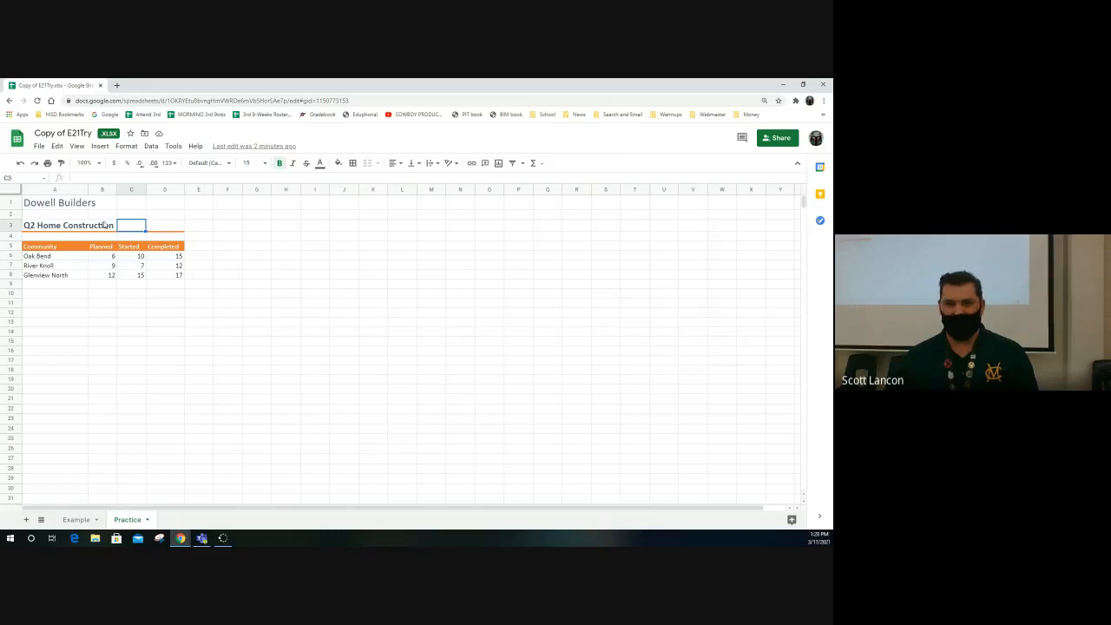
pyautogui.click(92, 226)
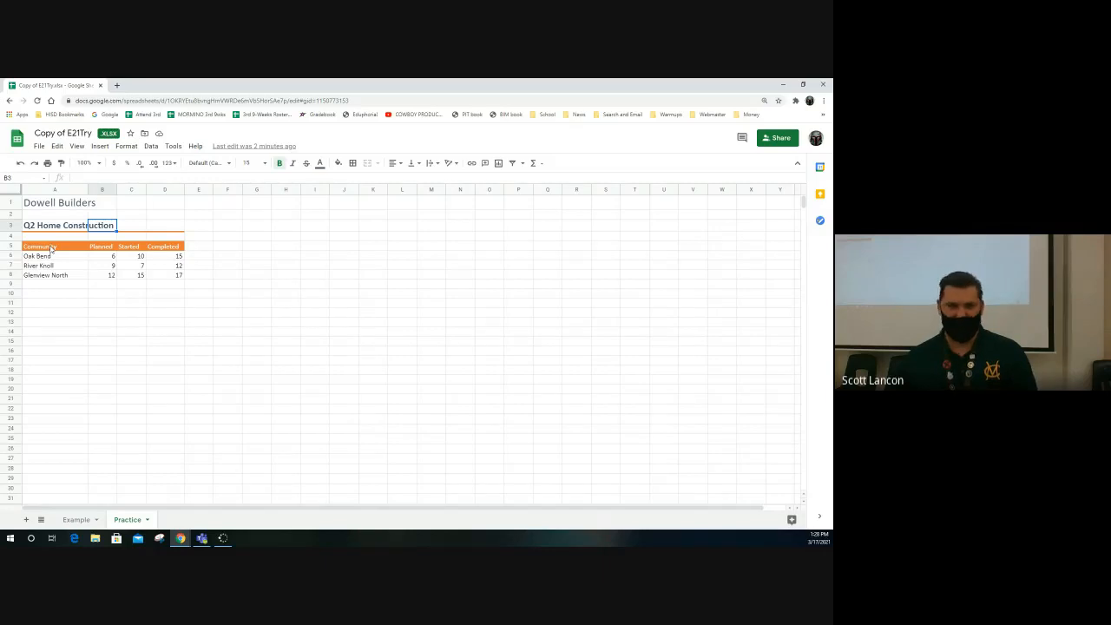
pyautogui.moveTo(51, 248); pyautogui.dragTo(158, 276)
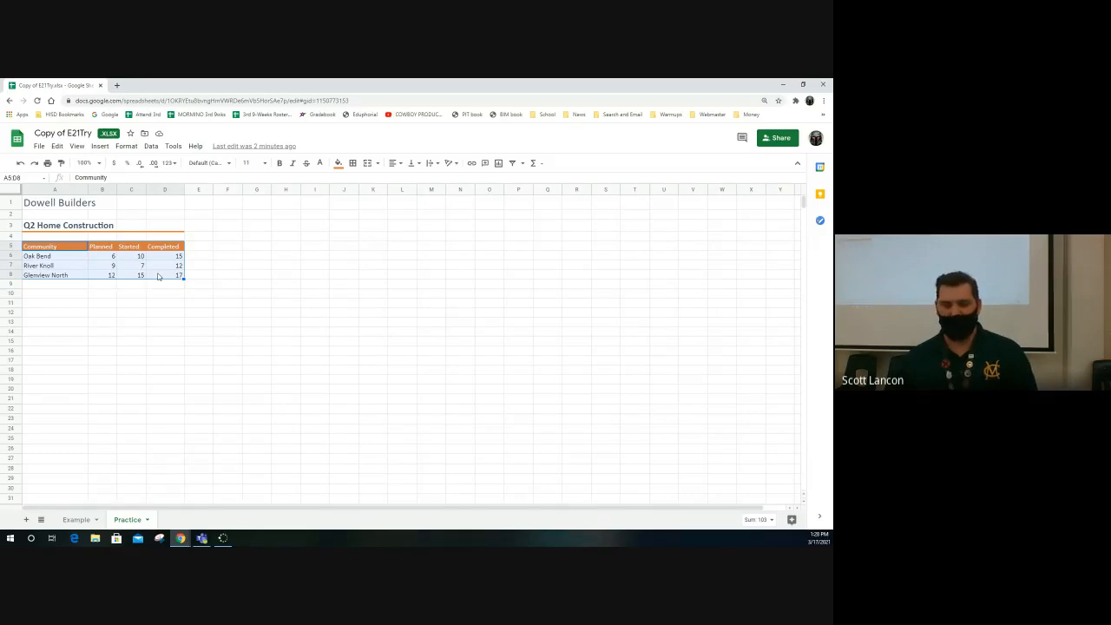
pyautogui.click(51, 256)
pyautogui.moveTo(45, 249); pyautogui.dragTo(167, 276)
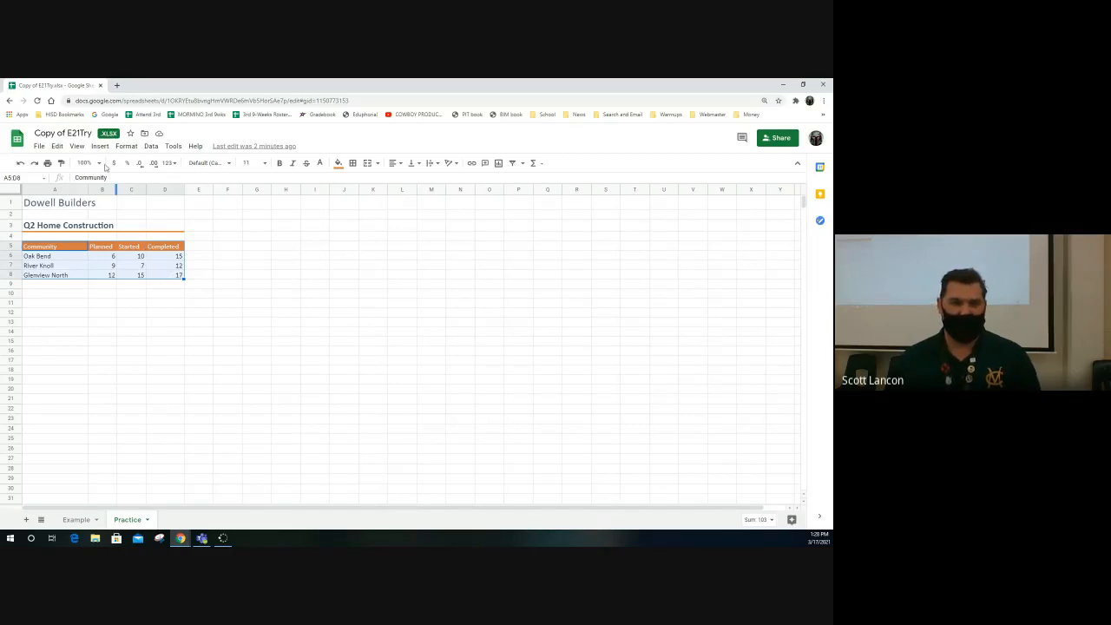
pyautogui.click(99, 146)
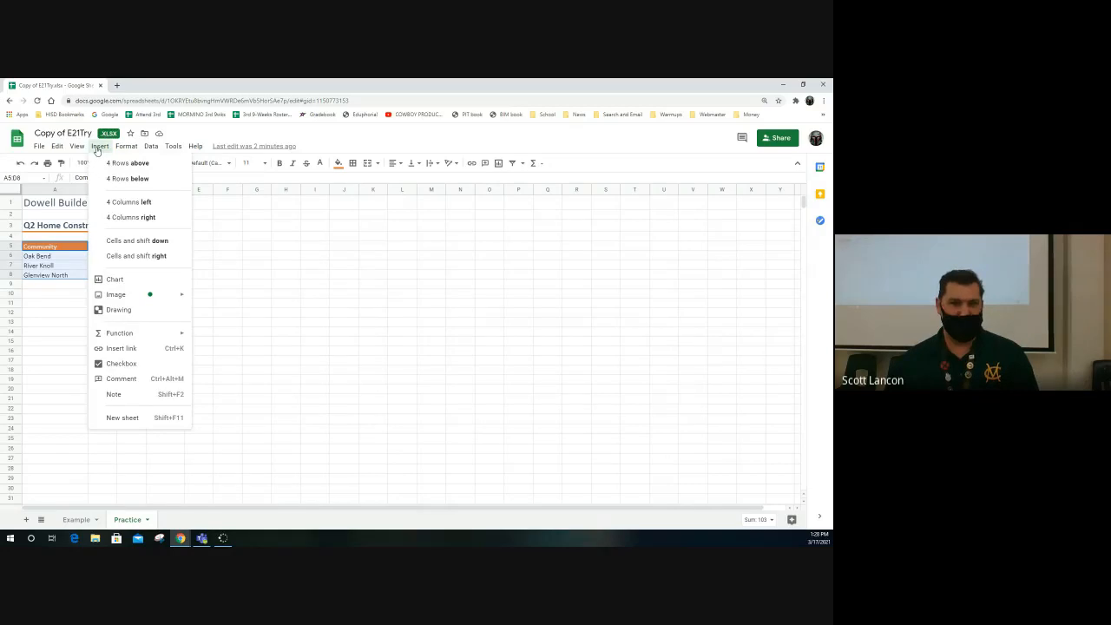
pyautogui.click(119, 280)
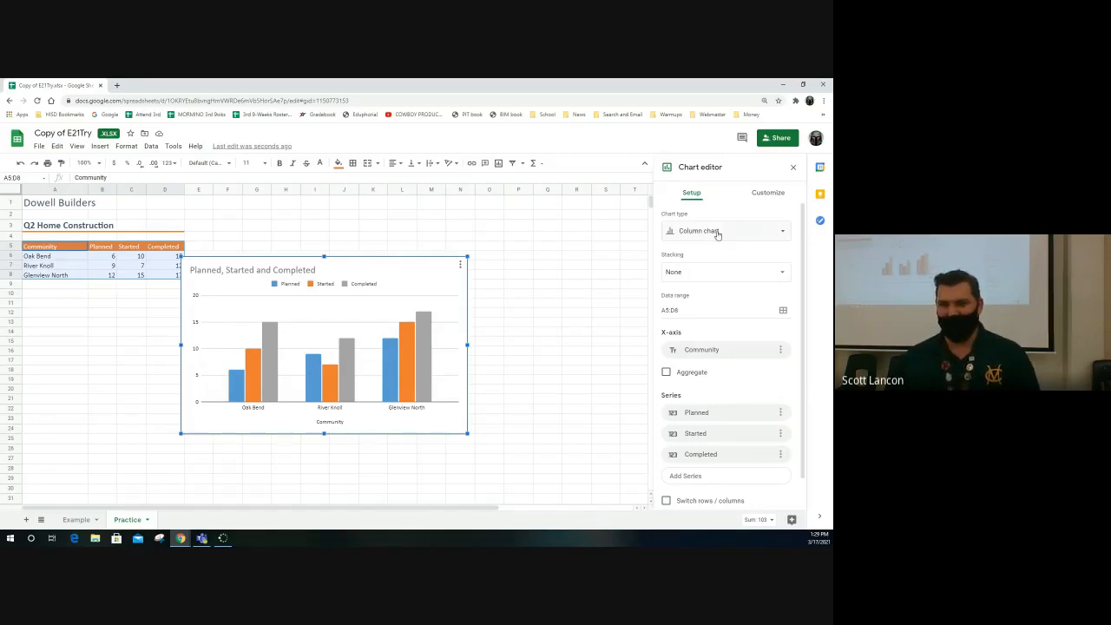
# Change the Practice sheet chart's type to a standard Bar chart.
pyautogui.click(784, 235)
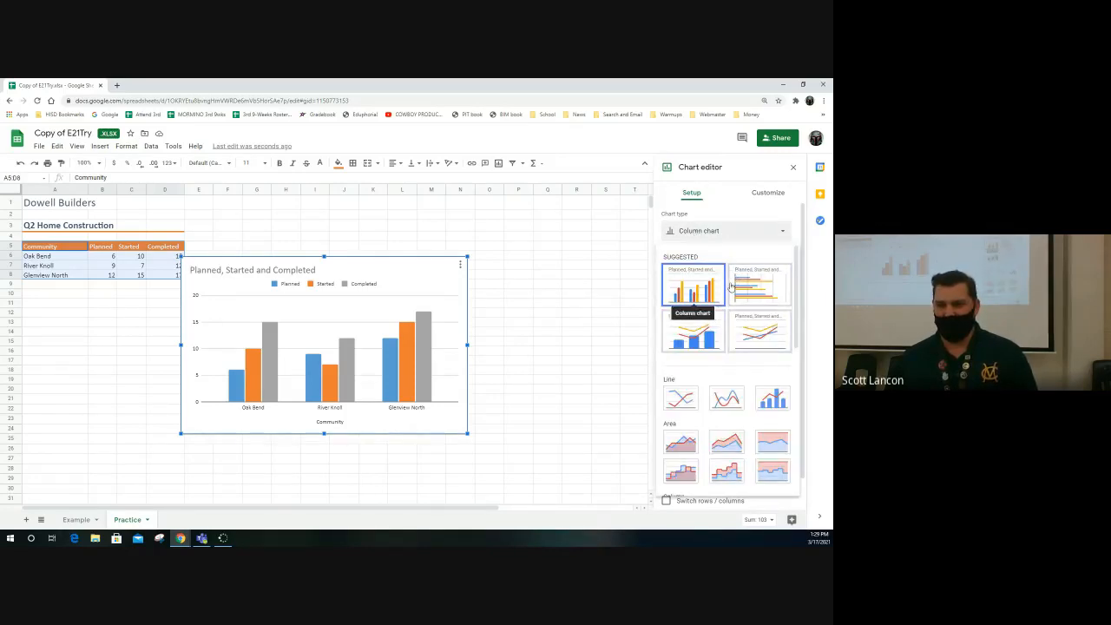
pyautogui.scroll(-3, 716, 321)
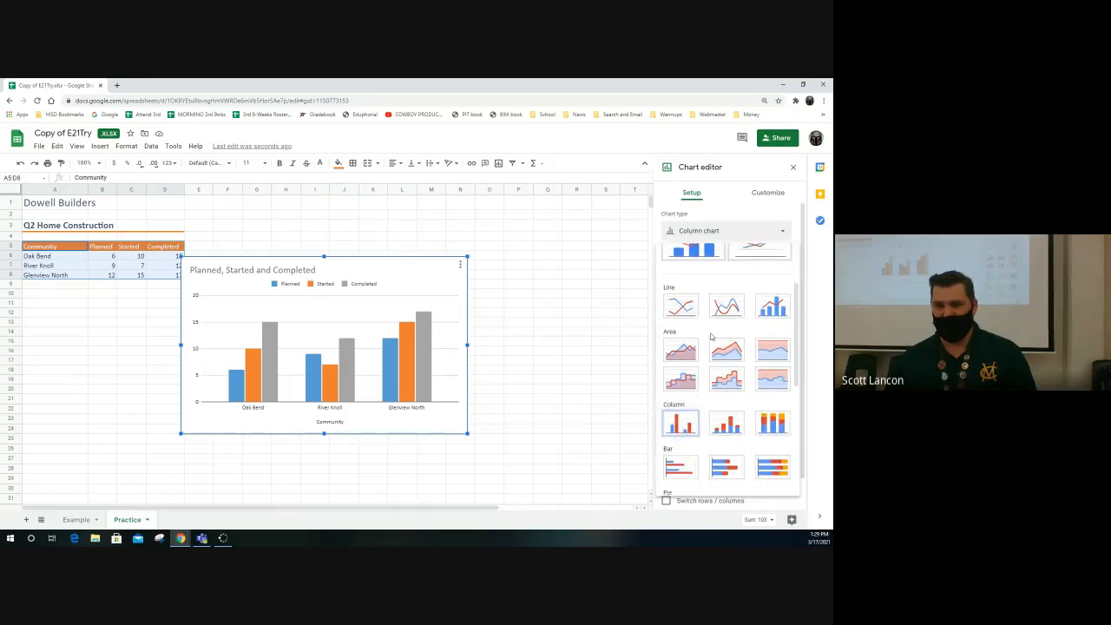
pyautogui.scroll(-1, 711, 336)
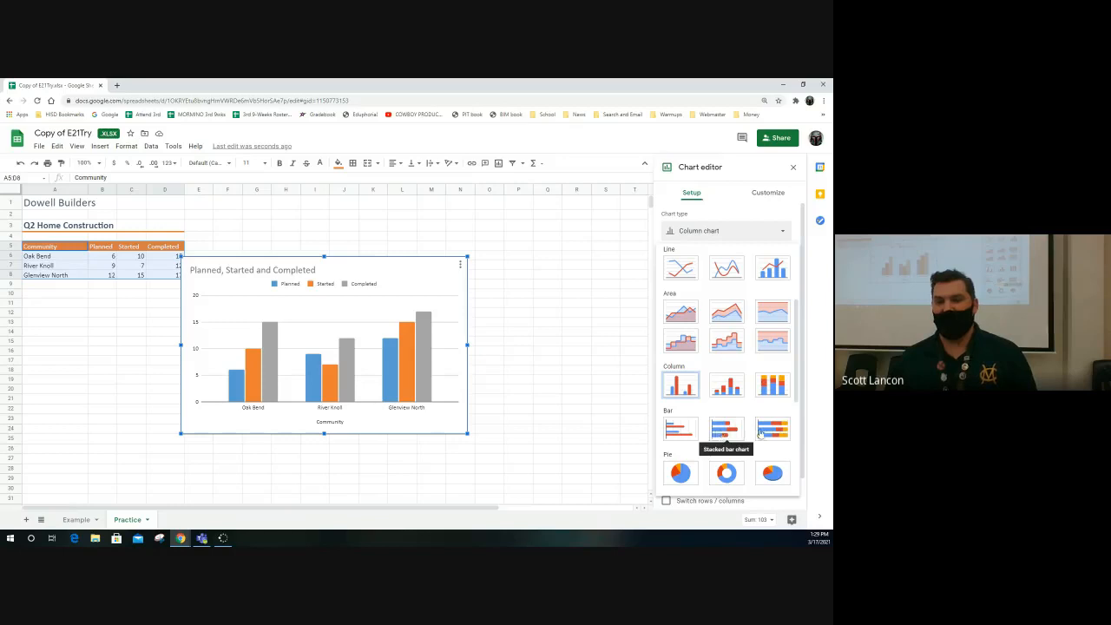
pyautogui.click(680, 431)
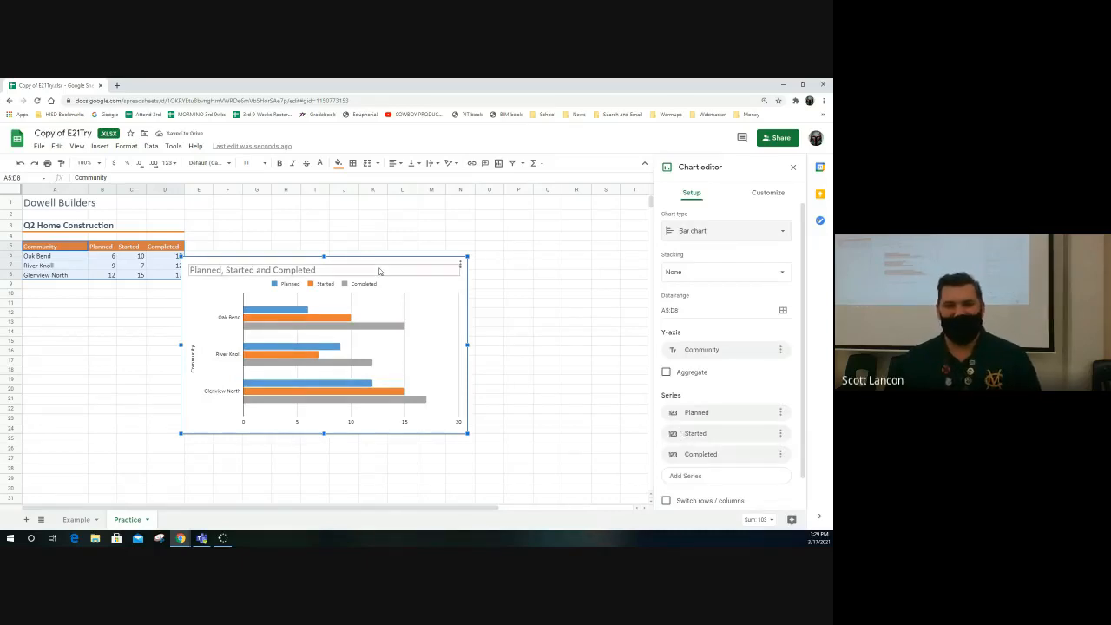
# Move the bar chart beside the data table so its upper-left corner sits at cell F2.
pyautogui.moveTo(373, 264); pyautogui.dragTo(422, 243)
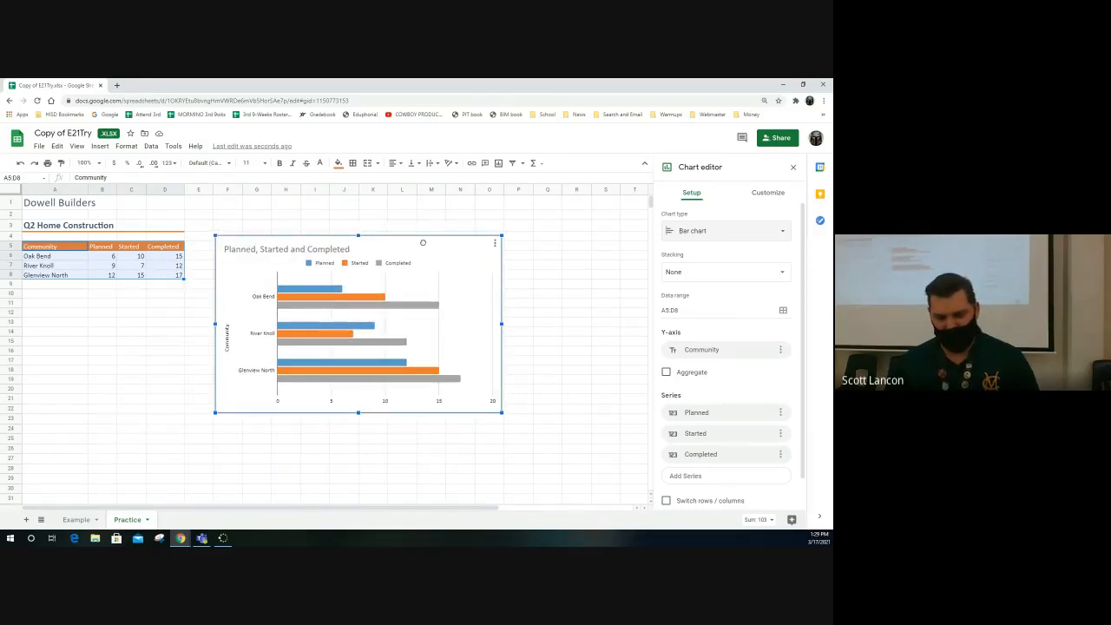
pyautogui.moveTo(423, 242); pyautogui.dragTo(425, 243)
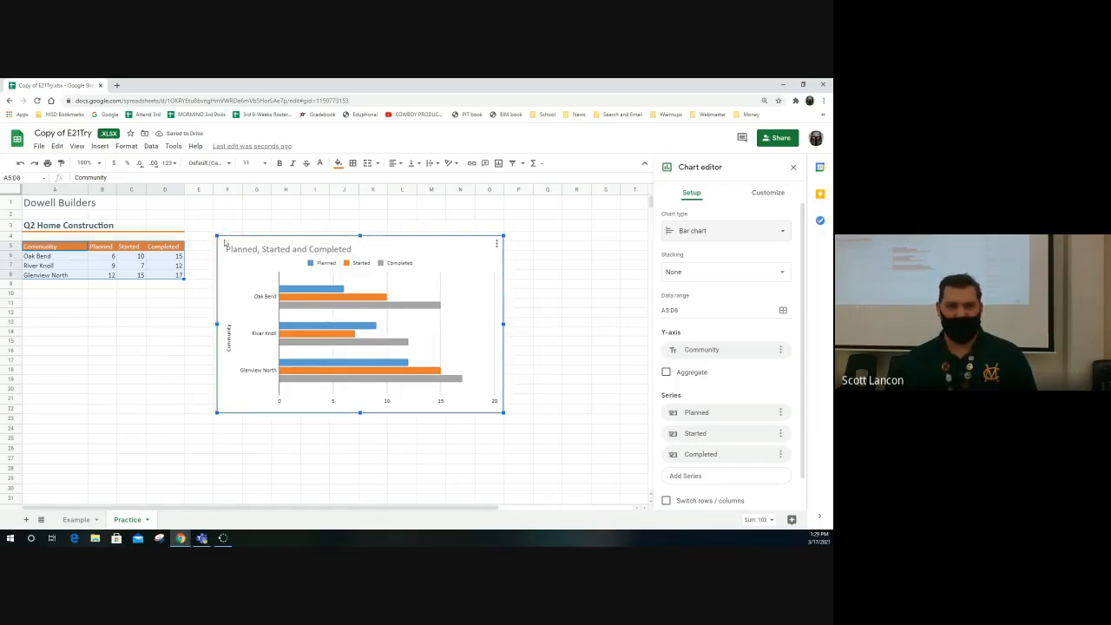
pyautogui.moveTo(232, 243); pyautogui.dragTo(232, 217)
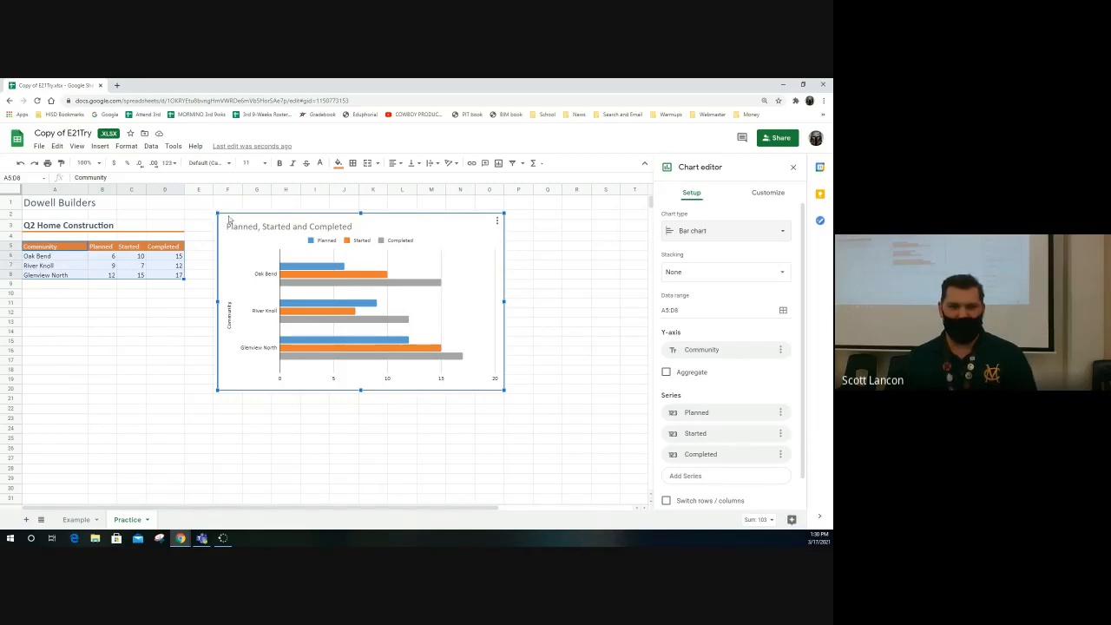
pyautogui.moveTo(233, 219); pyautogui.dragTo(250, 224)
pyautogui.click(232, 215)
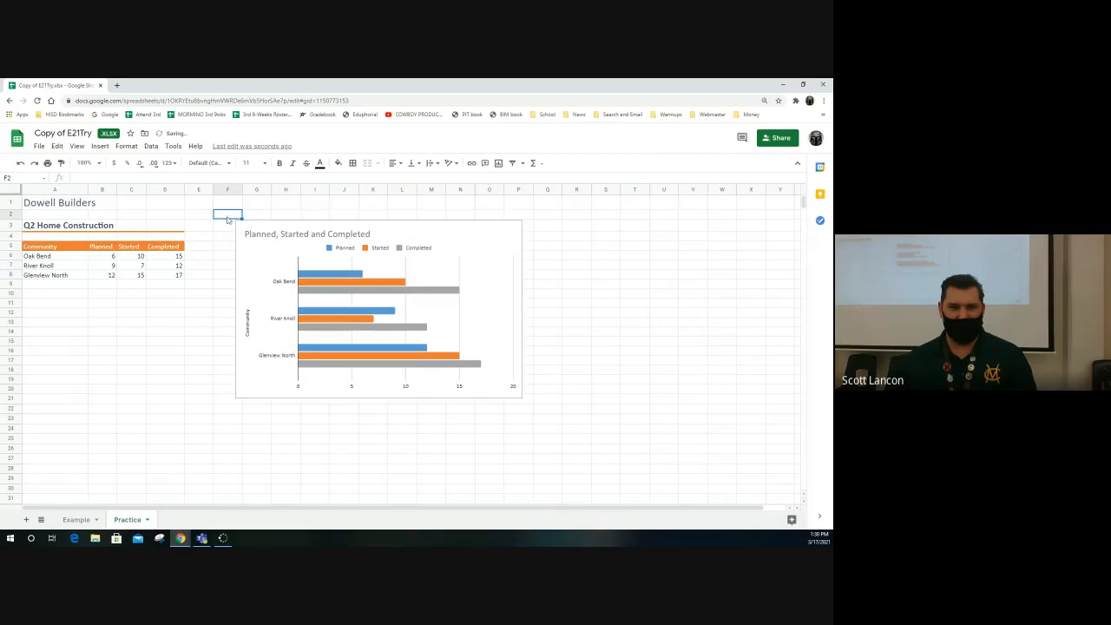
pyautogui.moveTo(253, 223); pyautogui.dragTo(235, 215)
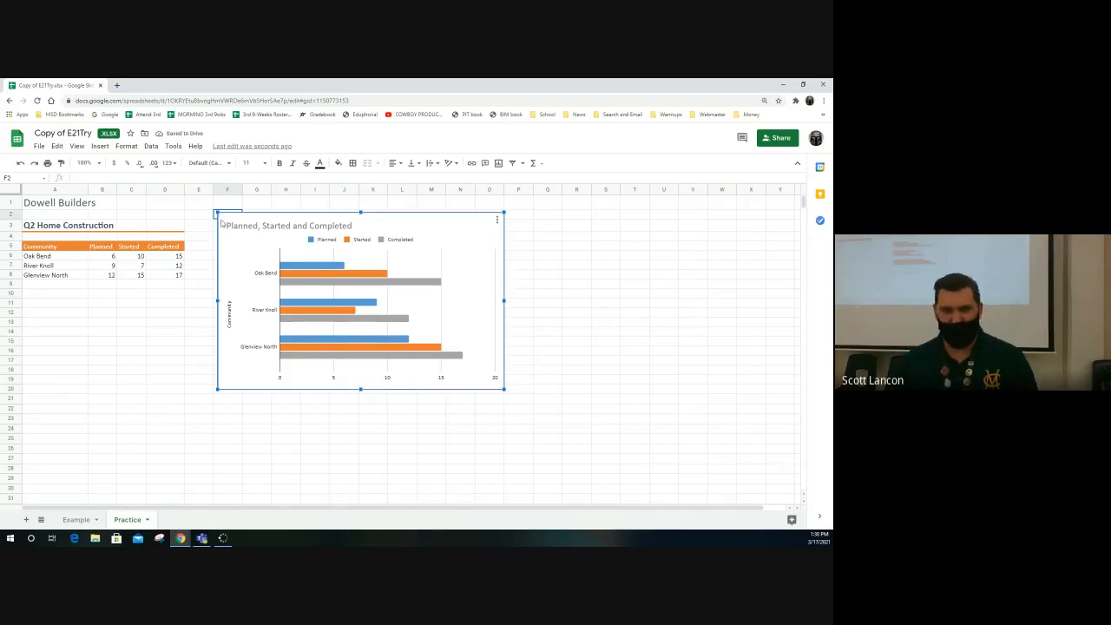
pyautogui.moveTo(232, 221)
pyautogui.mouseDown()
pyautogui.moveTo(254, 222)
pyautogui.moveTo(235, 217)
pyautogui.mouseUp()
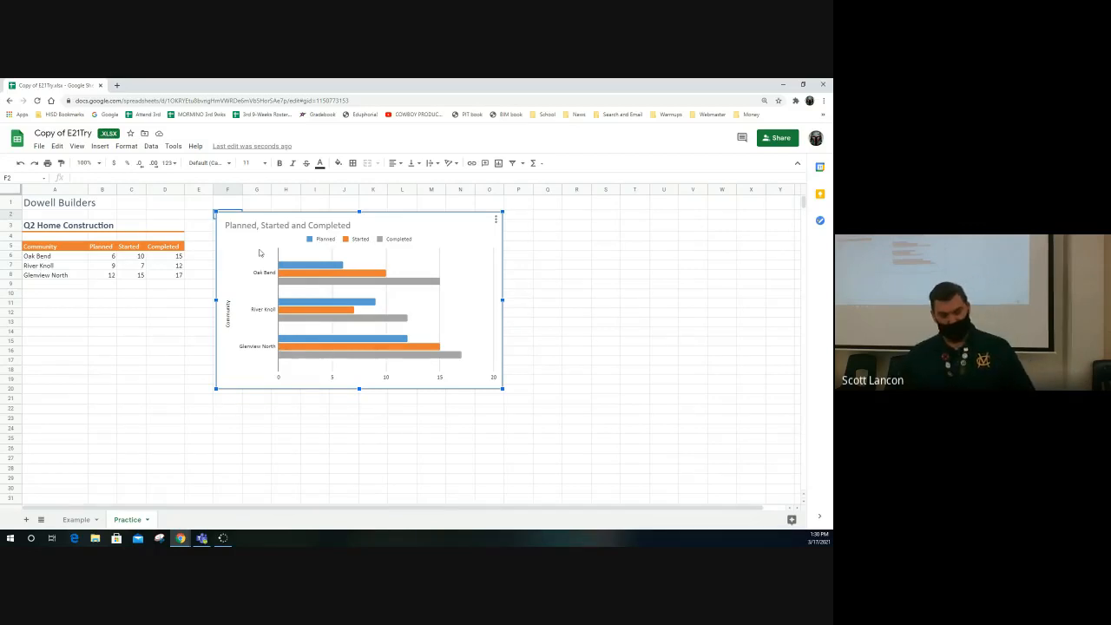
# Try to insert a chart by shortcut, dismiss the compatible-shortcuts suggestion and deselect the existing chart.
pyautogui.click(178, 262)
pyautogui.click(221, 302)
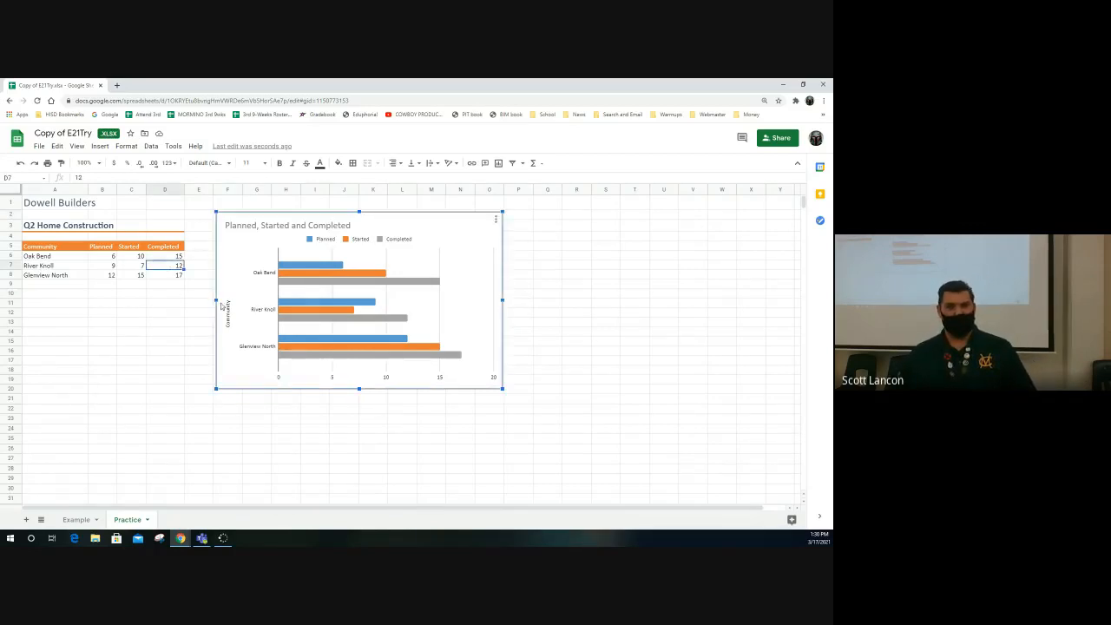
pyautogui.press('F11')
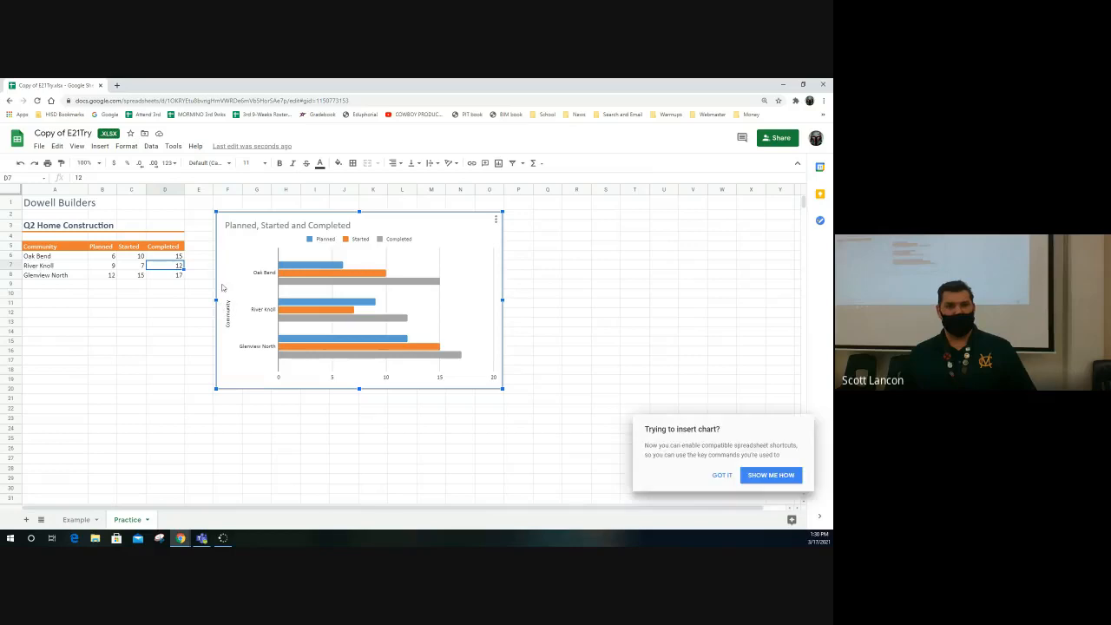
pyautogui.click(728, 477)
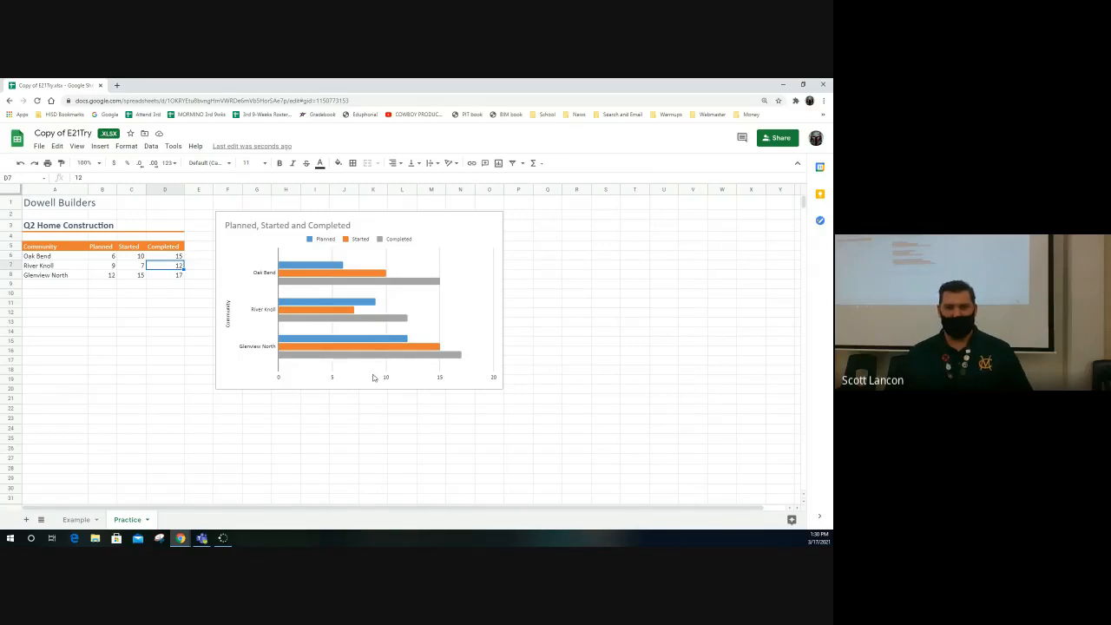
pyautogui.click(401, 399)
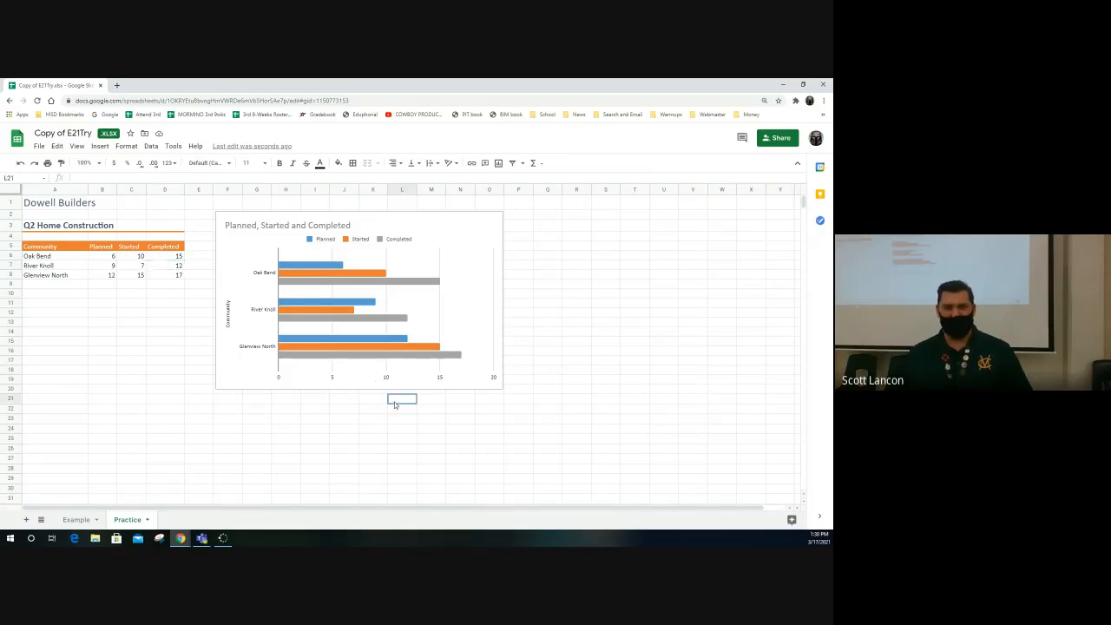
# Nudge the bar chart so its upper-left corner sits inside cell F2.
pyautogui.click(235, 234)
pyautogui.moveTo(241, 243)
pyautogui.mouseDown()
pyautogui.moveTo(267, 266)
pyautogui.moveTo(232, 231)
pyautogui.mouseUp()
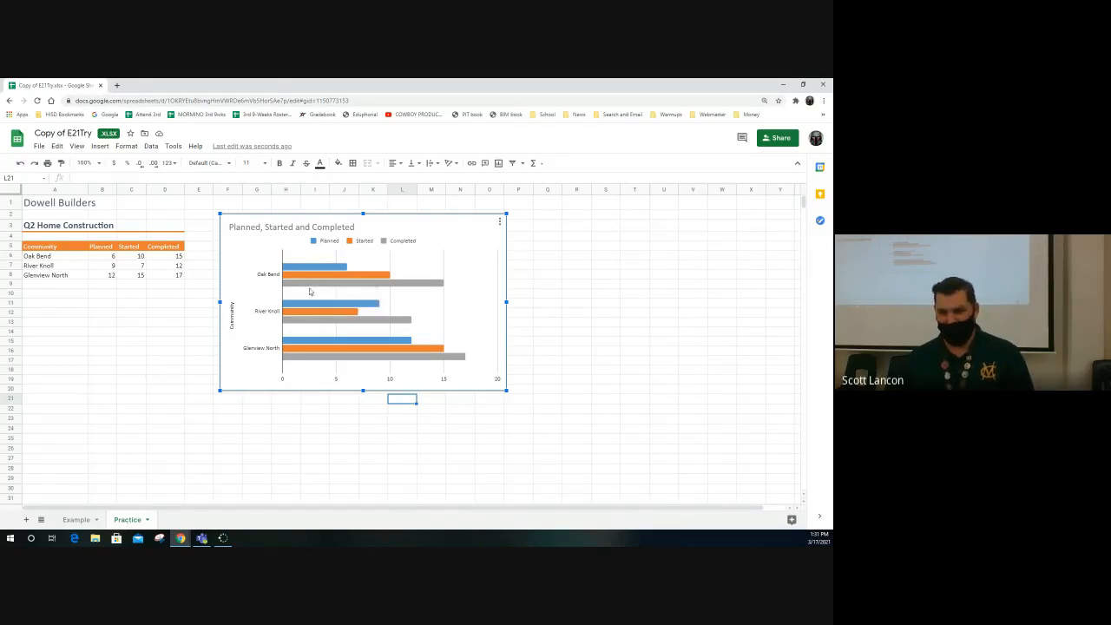
pyautogui.moveTo(312, 289)
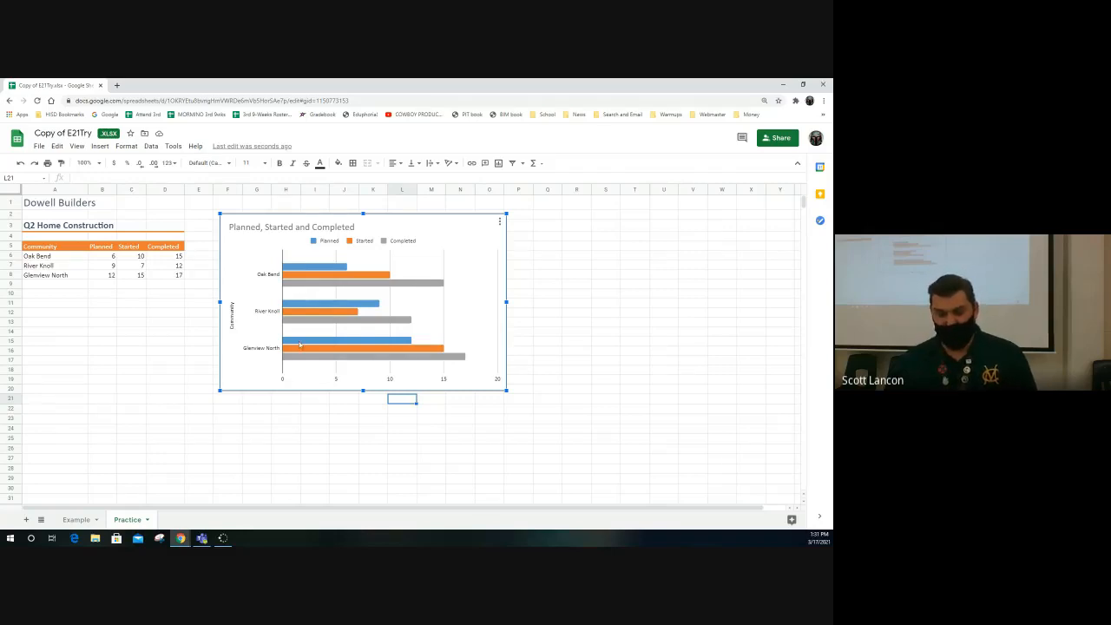
pyautogui.rightClick(242, 235)
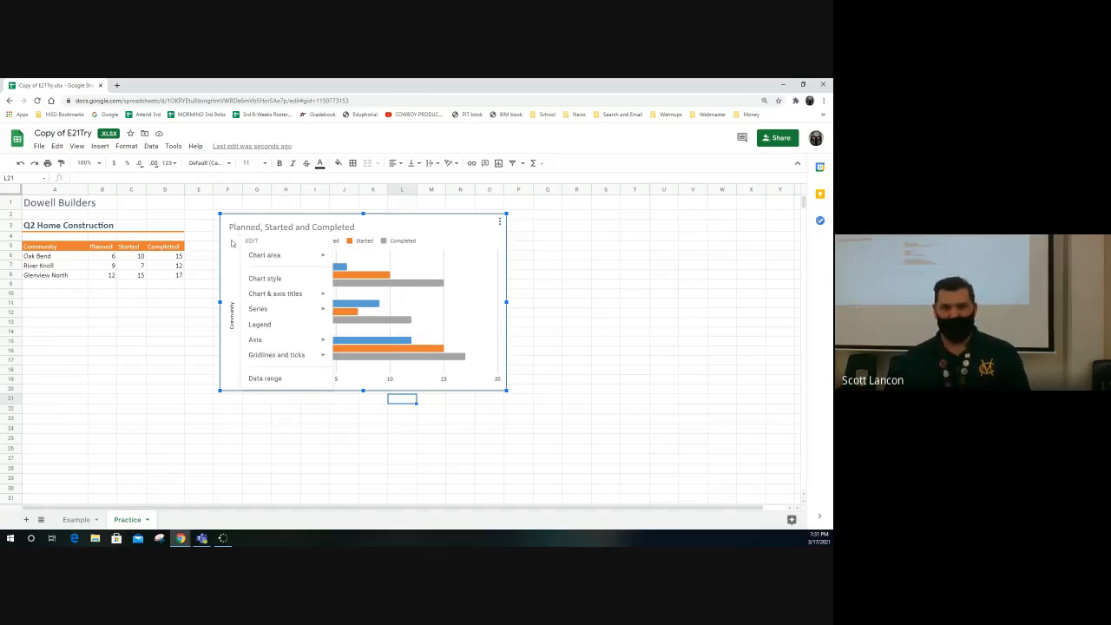
pyautogui.rightClick(224, 249)
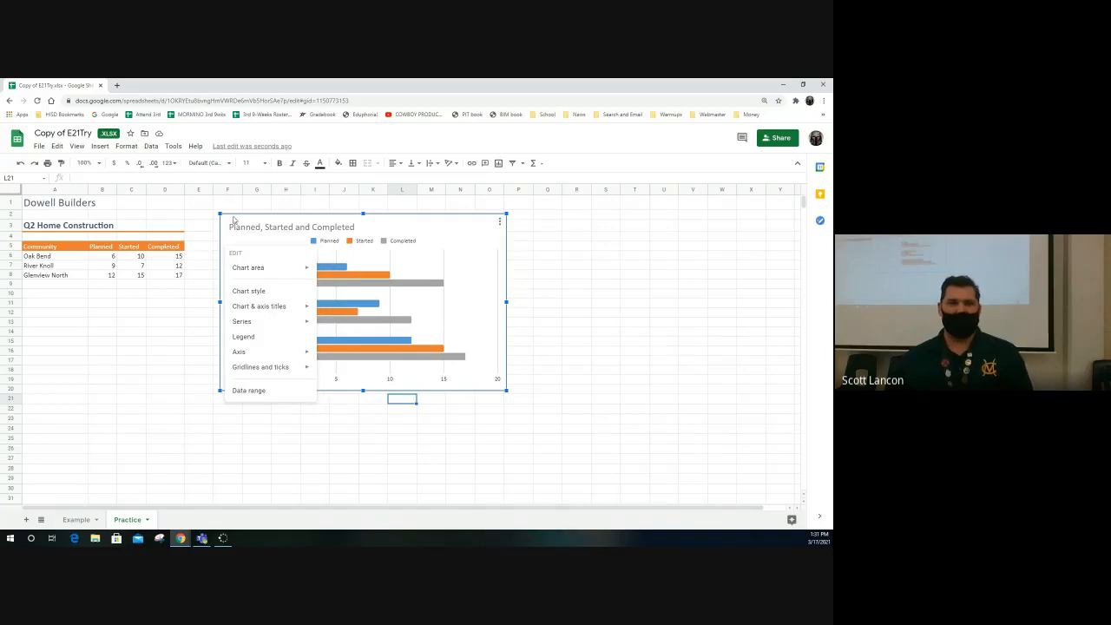
pyautogui.click(230, 220)
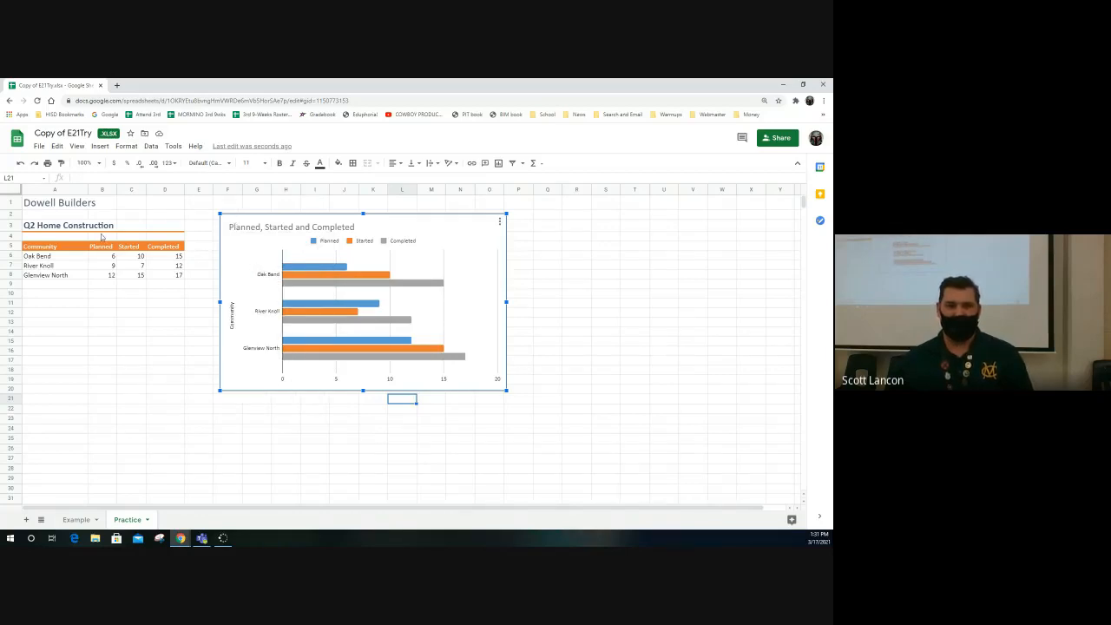
# Insert a second chart from the home construction data in A5:D8, header row included, and place it below the bar chart.
pyautogui.click(60, 250)
pyautogui.moveTo(43, 249); pyautogui.dragTo(173, 274)
pyautogui.click(100, 146)
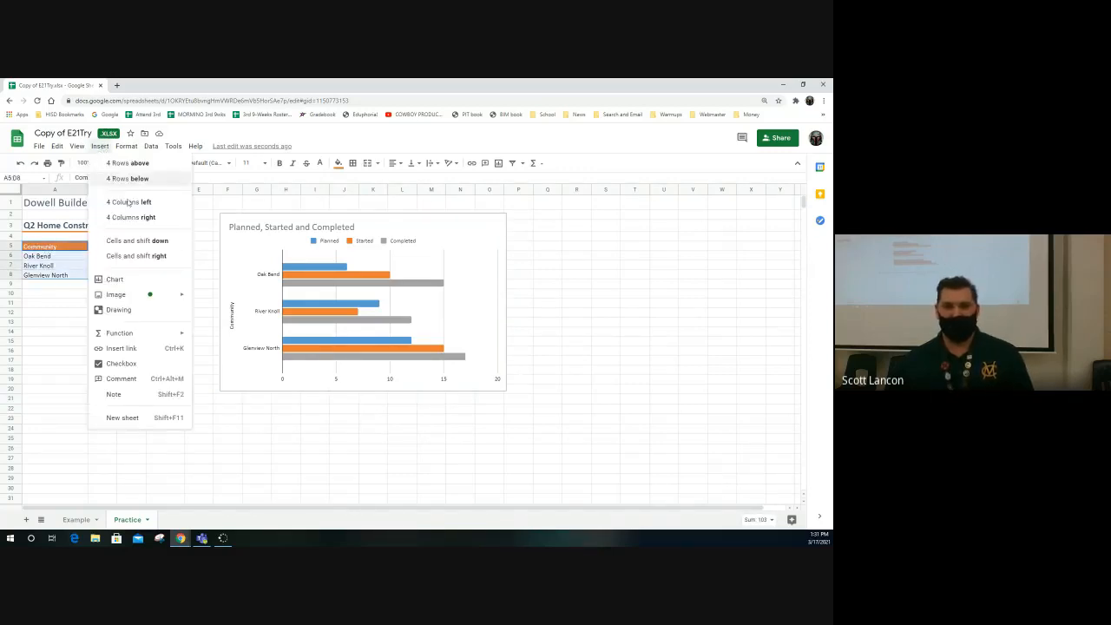
pyautogui.click(116, 279)
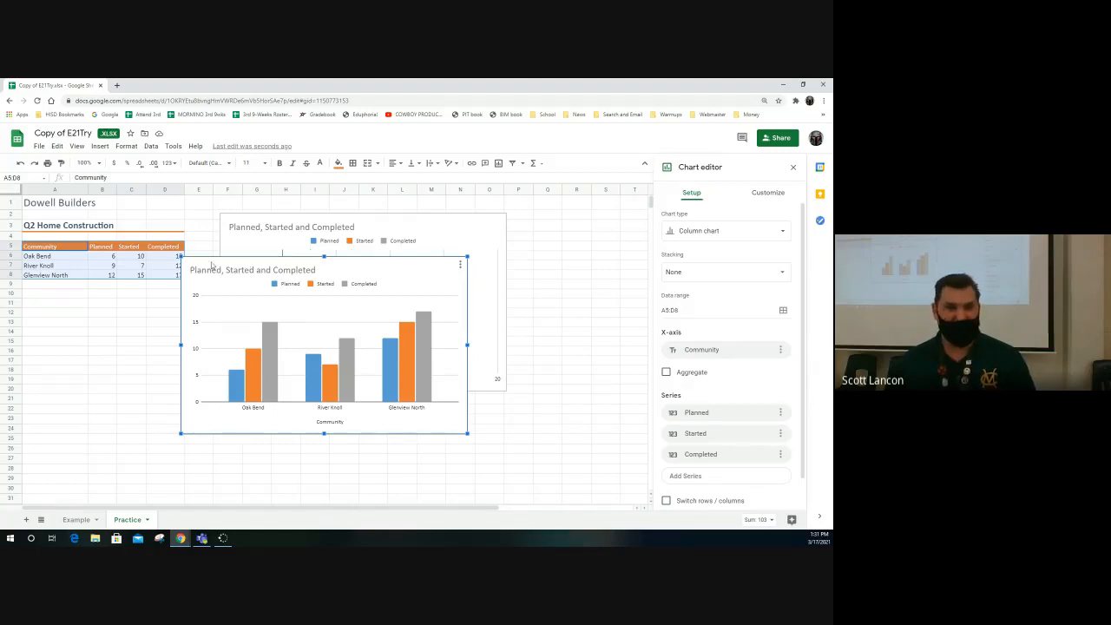
pyautogui.moveTo(206, 266); pyautogui.dragTo(247, 405)
# Shorten the bar chart so its lower edge ends in row 17, and widen it slightly.
pyautogui.scroll(-3, 96, 365)
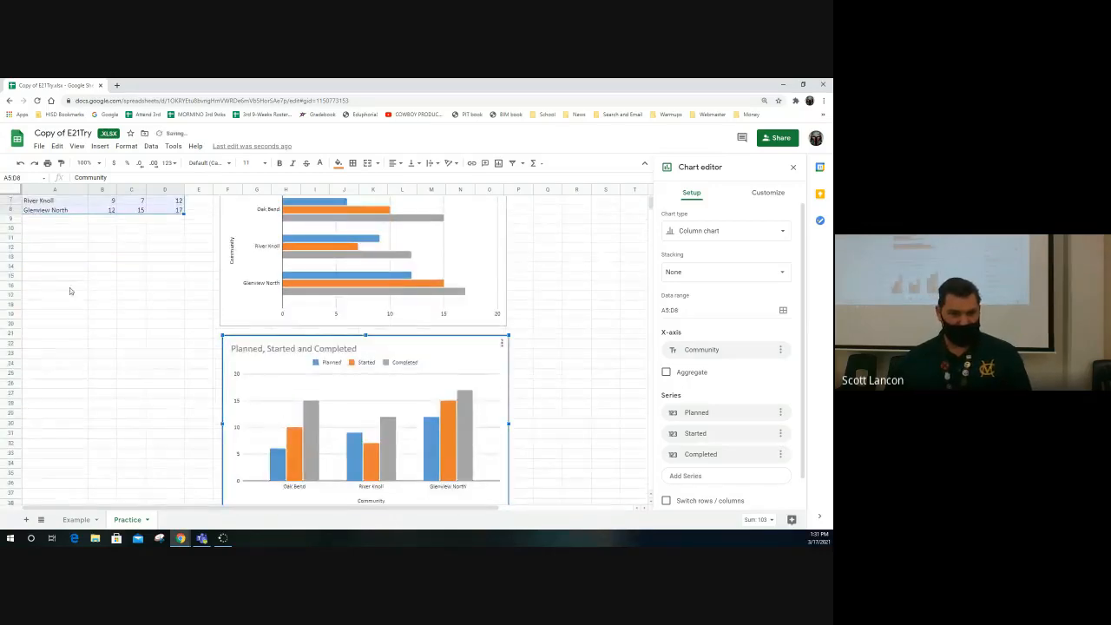
pyautogui.click(11, 304)
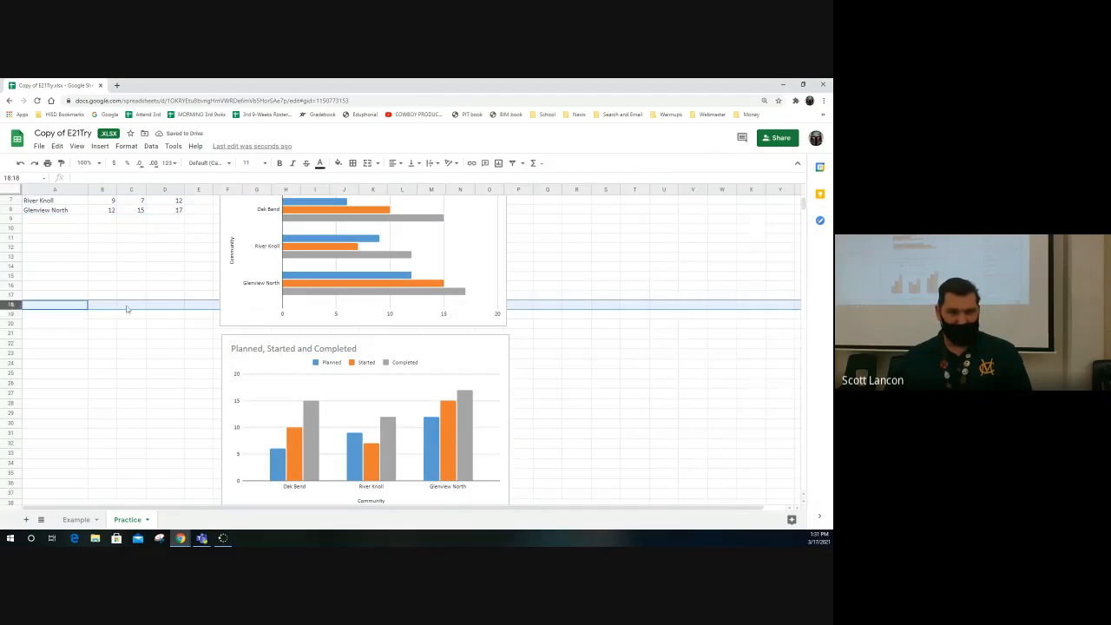
pyautogui.click(216, 307)
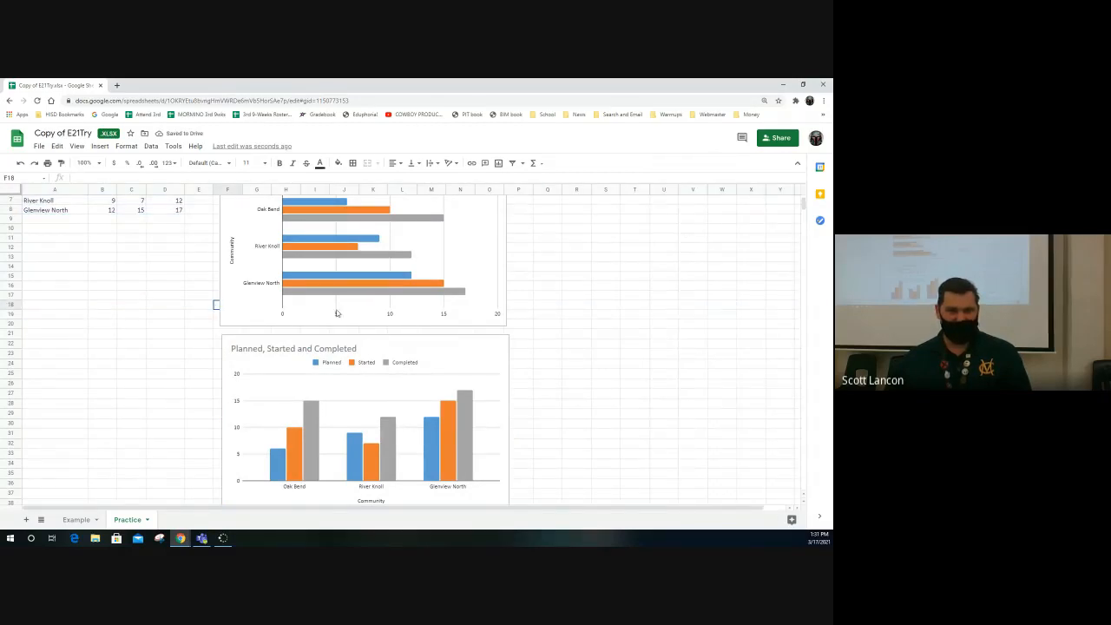
pyautogui.scroll(3, 335, 312)
pyautogui.click(353, 379)
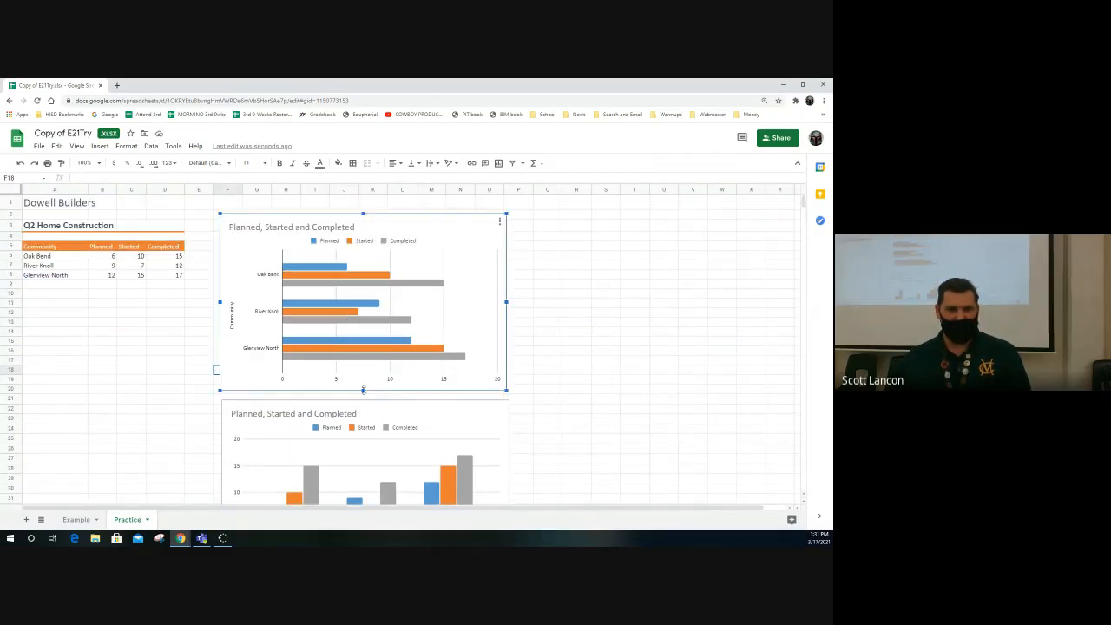
pyautogui.moveTo(362, 390); pyautogui.dragTo(364, 362)
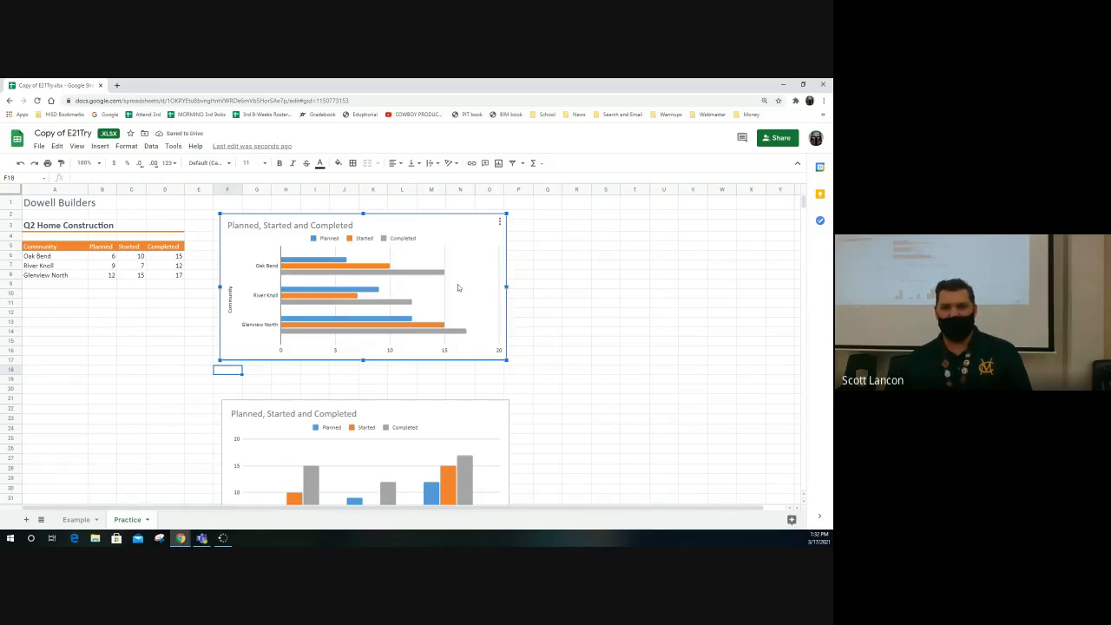
pyautogui.moveTo(505, 286)
pyautogui.mouseDown()
pyautogui.moveTo(466, 286)
pyautogui.moveTo(509, 286)
pyautogui.mouseUp()
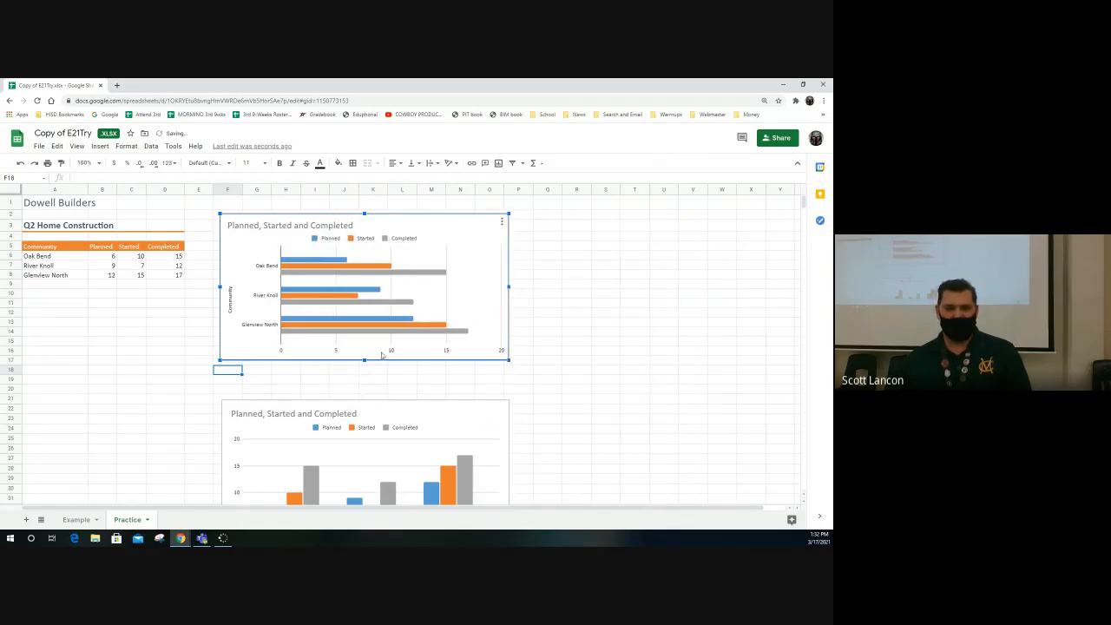
pyautogui.moveTo(367, 365)
pyautogui.mouseDown()
pyautogui.moveTo(367, 384)
pyautogui.moveTo(370, 363)
pyautogui.mouseUp()
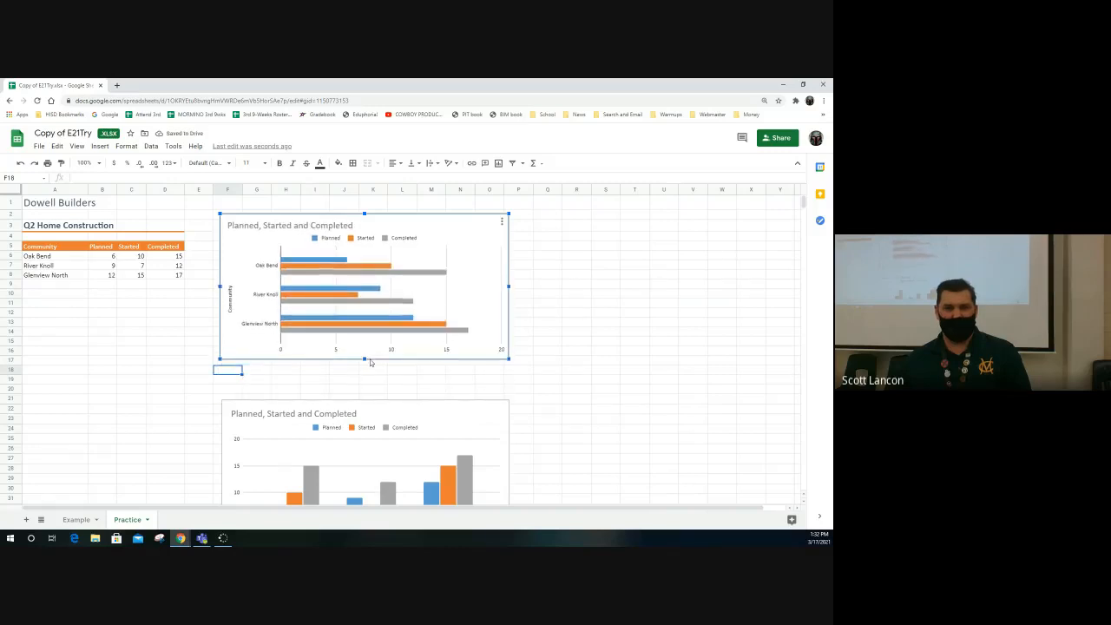
# Move the column chart up so its upper-left corner sits at cell F18.
pyautogui.click(374, 406)
pyautogui.scroll(-2, 374, 406)
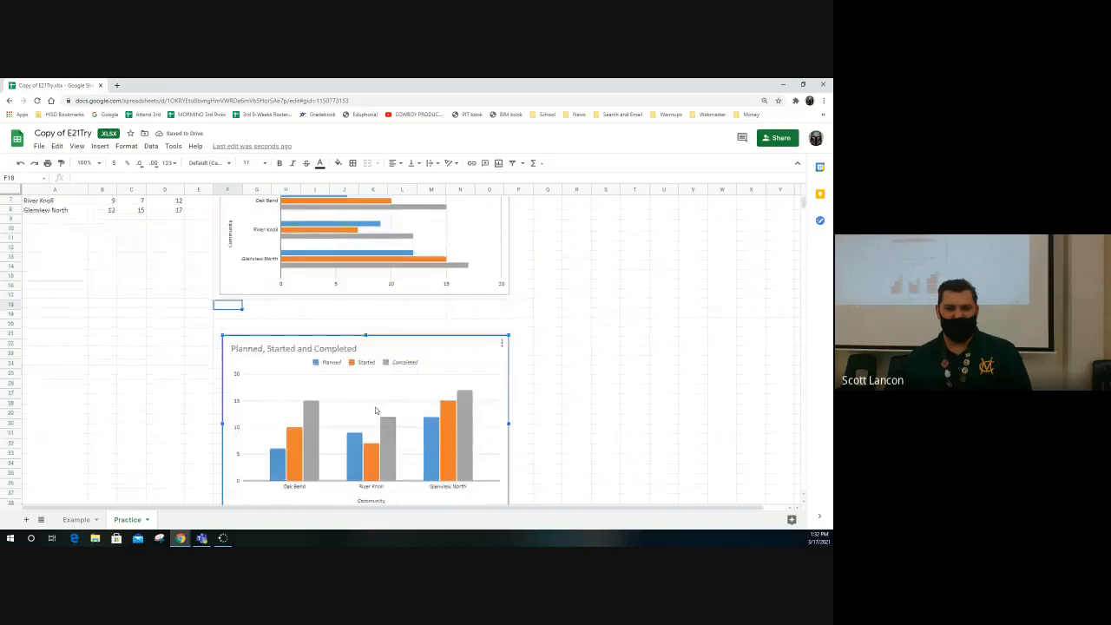
pyautogui.moveTo(380, 349); pyautogui.dragTo(379, 321)
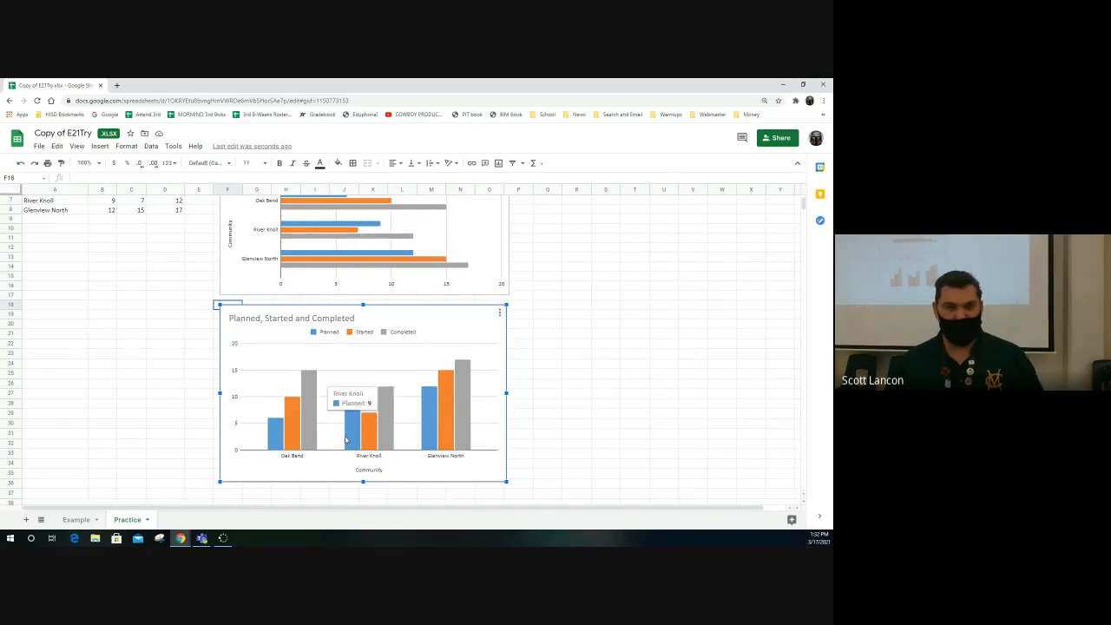
# Open the column chart for editing and look over its title and chart style customization options.
pyautogui.doubleClick(404, 321)
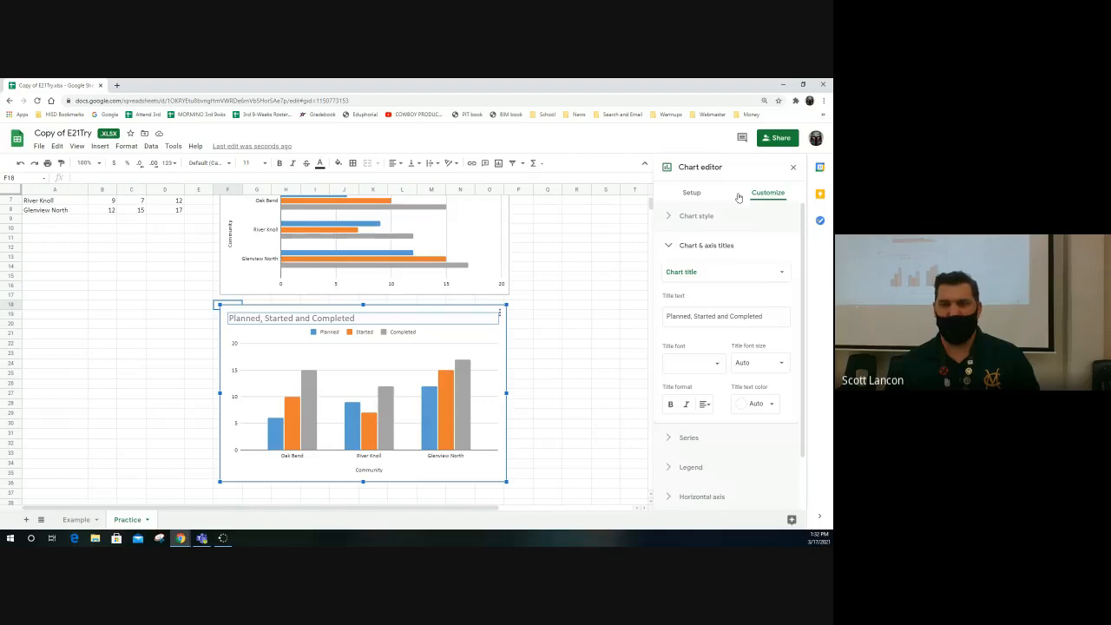
pyautogui.click(703, 273)
pyautogui.click(764, 274)
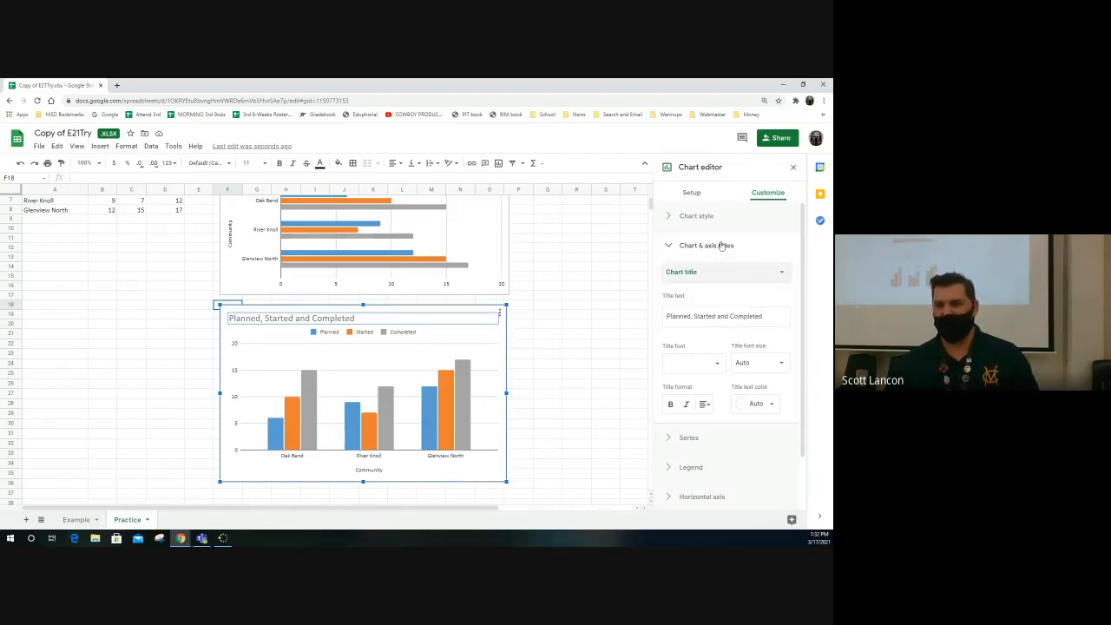
pyautogui.click(682, 218)
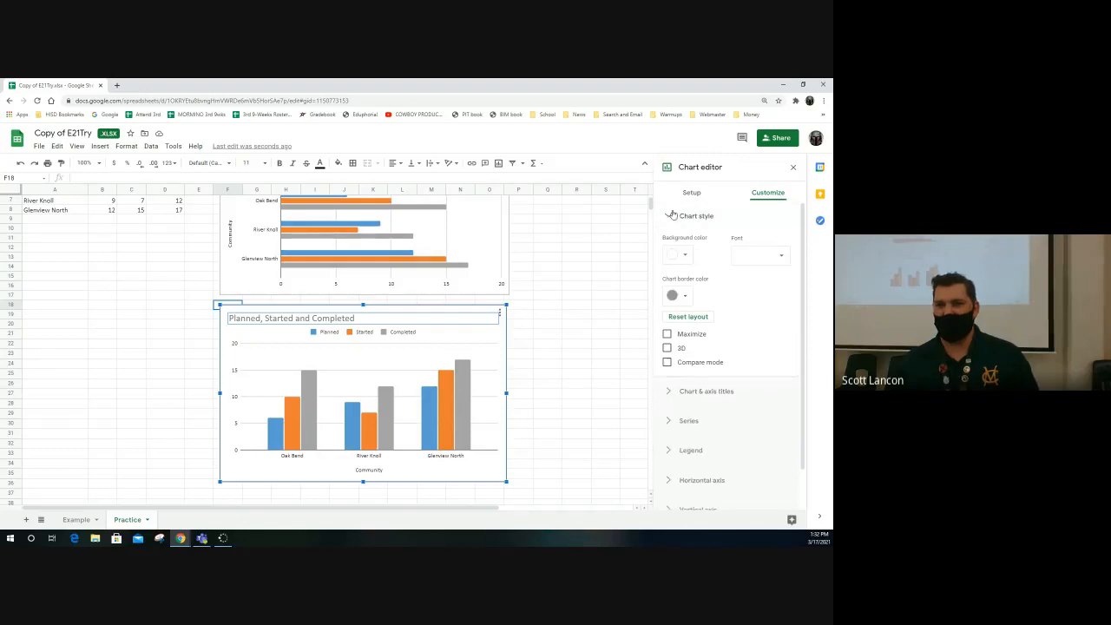
# Look through the available chart types for the column chart, including the suggested, column, bar, pie and other groups.
pyautogui.click(691, 193)
pyautogui.click(714, 237)
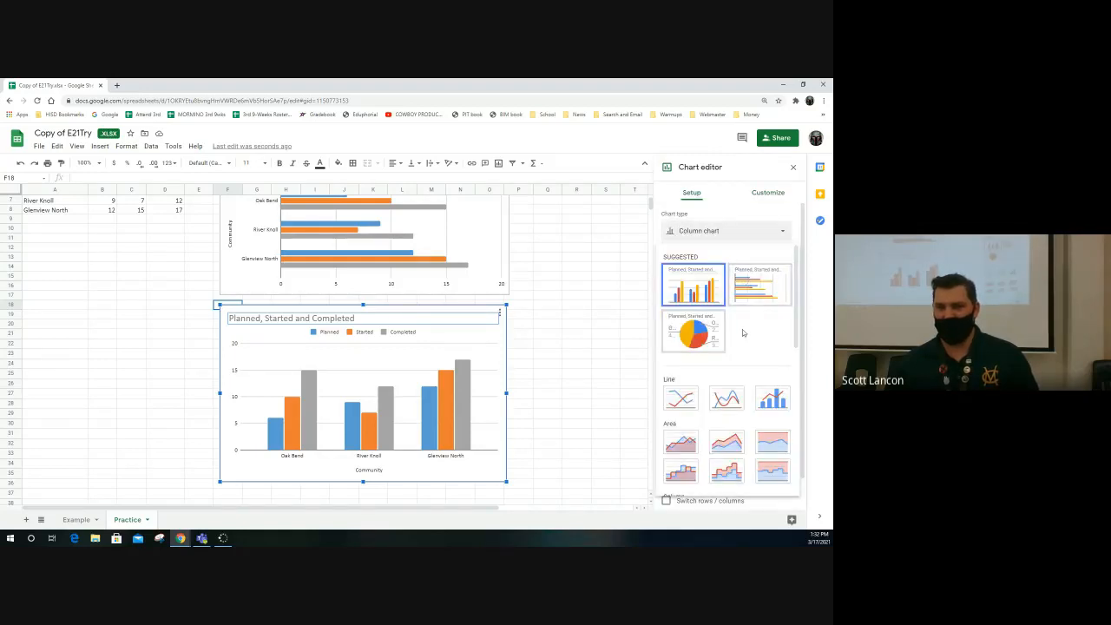
pyautogui.scroll(-3, 712, 304)
pyautogui.scroll(-3, 715, 338)
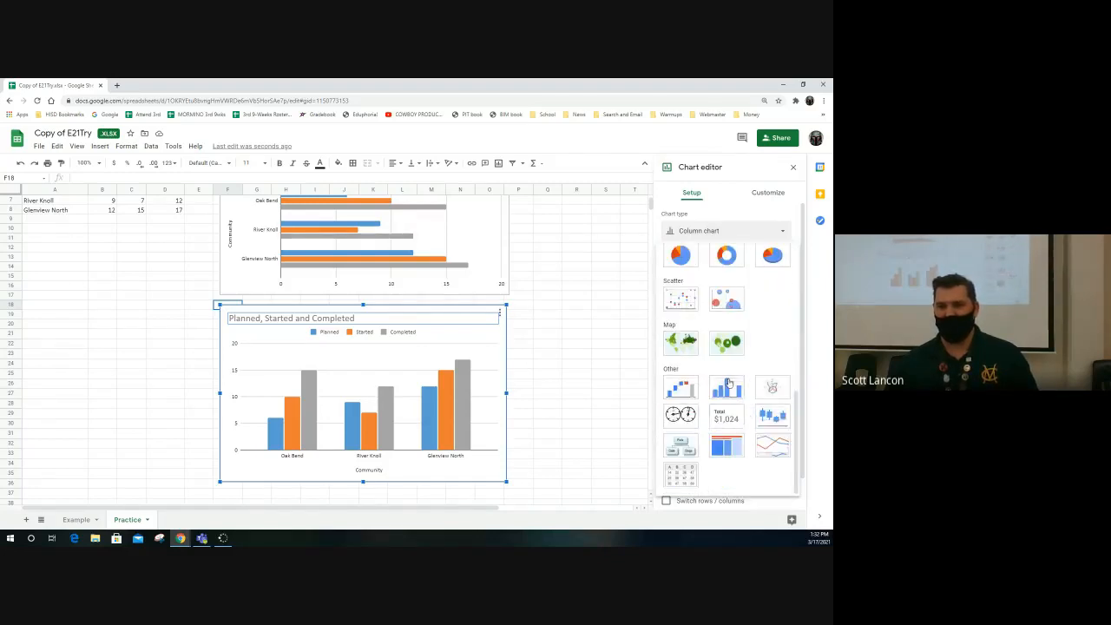
pyautogui.scroll(5, 727, 382)
pyautogui.scroll(3, 718, 368)
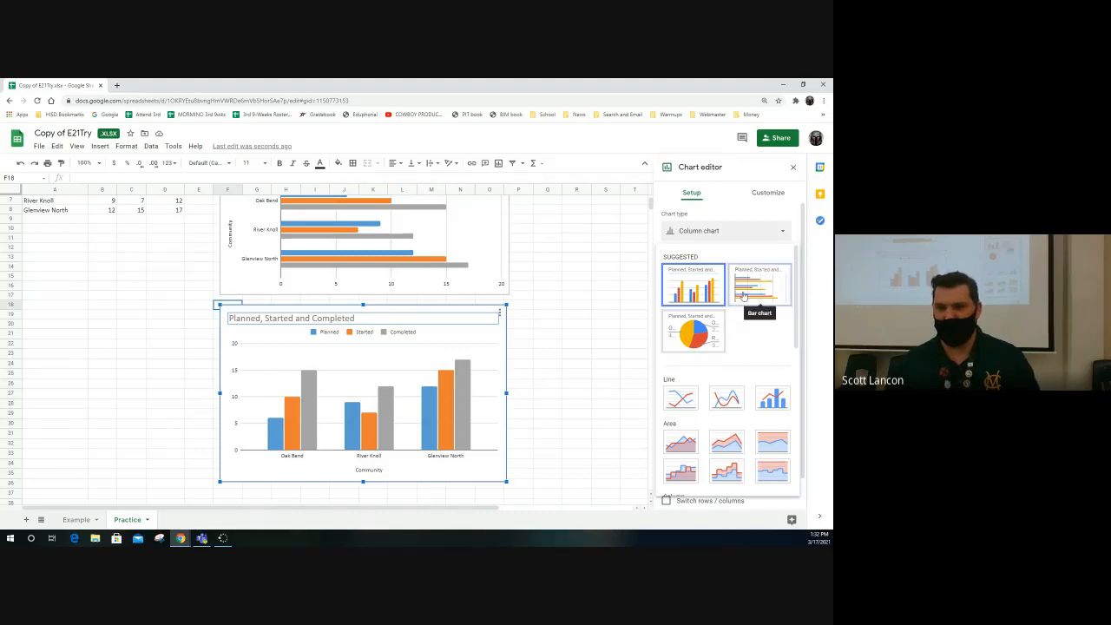
pyautogui.scroll(-2, 743, 296)
pyautogui.scroll(2, 720, 294)
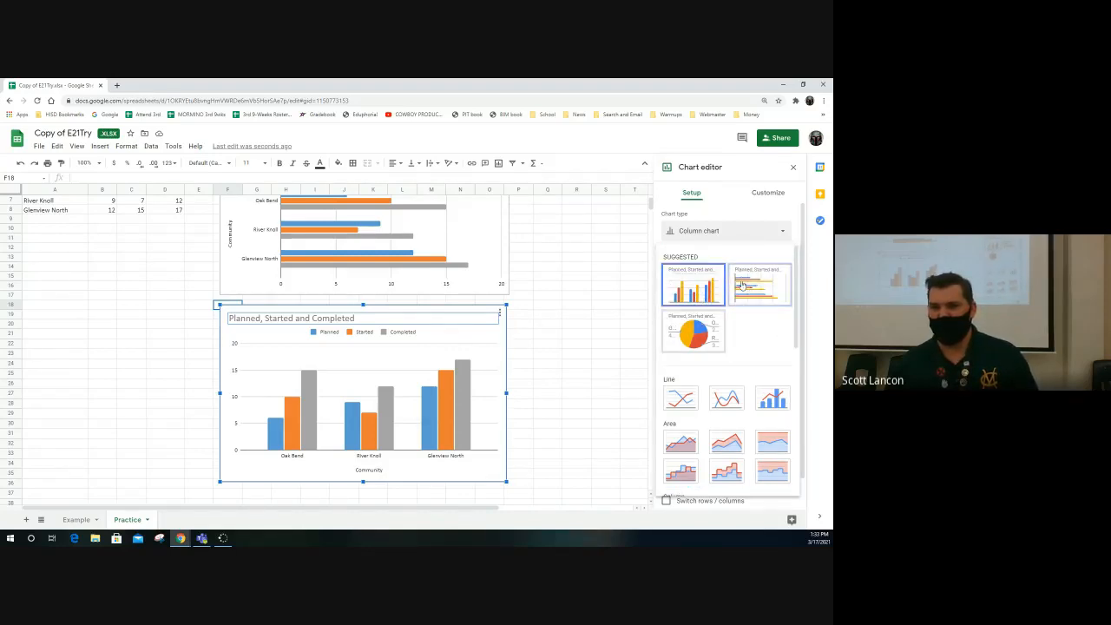
pyautogui.scroll(-5, 740, 285)
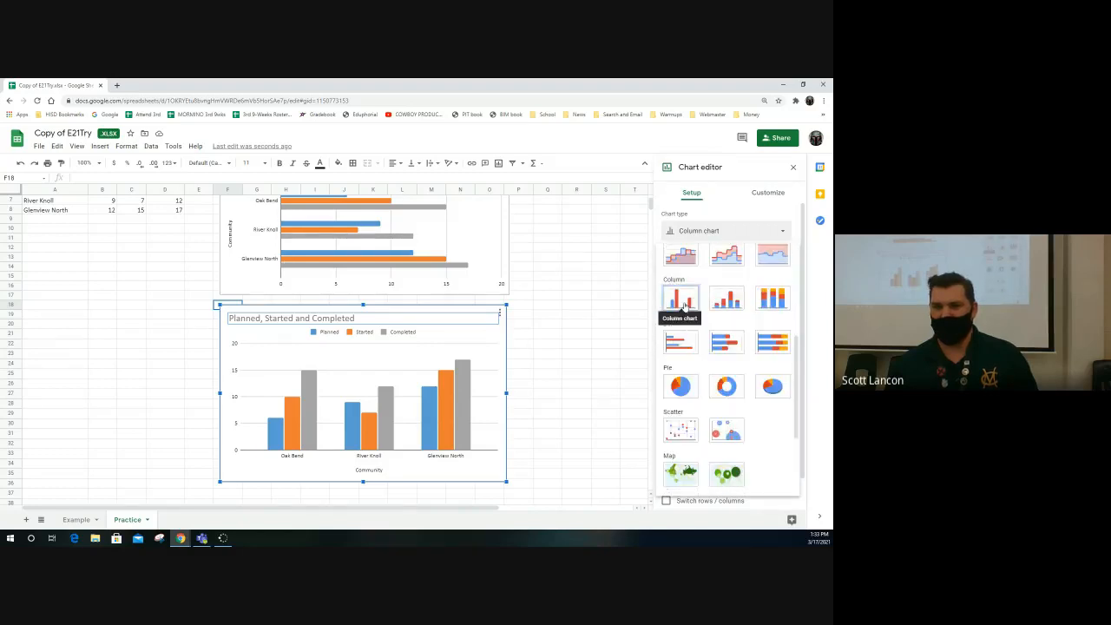
# Try the Stacked column chart type on the second chart, and set its stacking back to None.
pyautogui.click(727, 300)
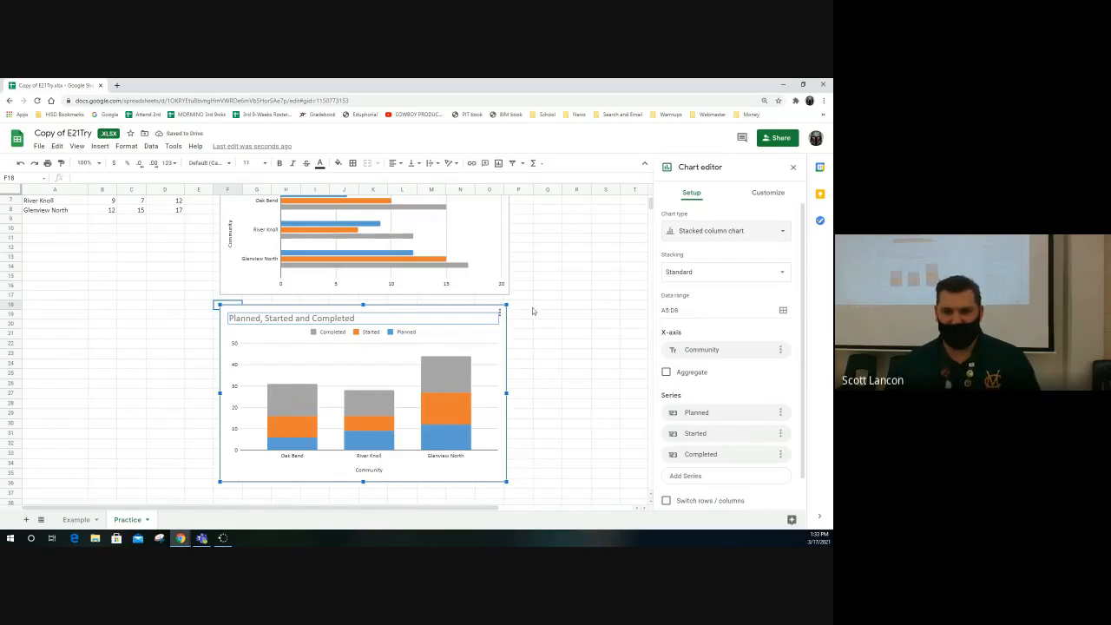
pyautogui.click(720, 272)
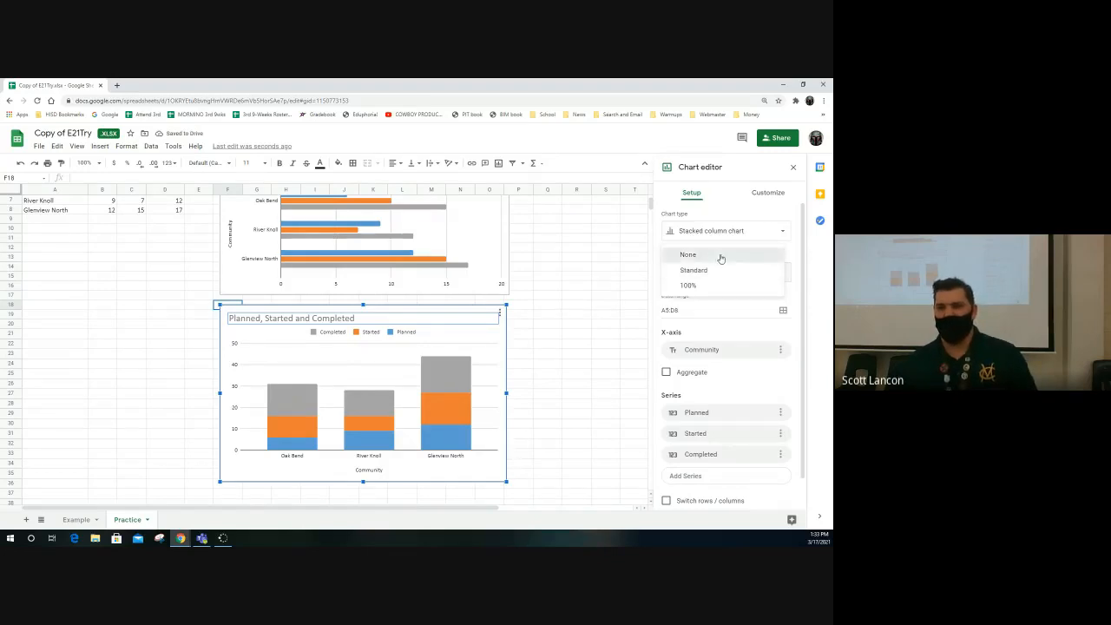
pyautogui.click(718, 254)
# Change the second chart's type from its standard column style to Stacked column chart.
pyautogui.click(717, 233)
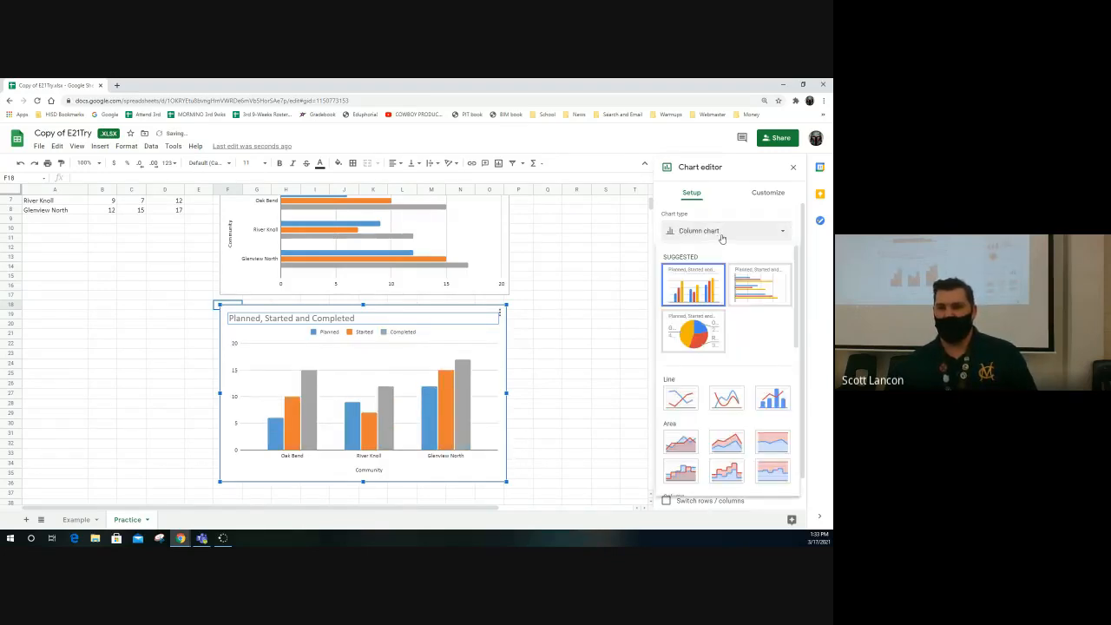
pyautogui.scroll(-2, 748, 383)
pyautogui.scroll(-1, 732, 405)
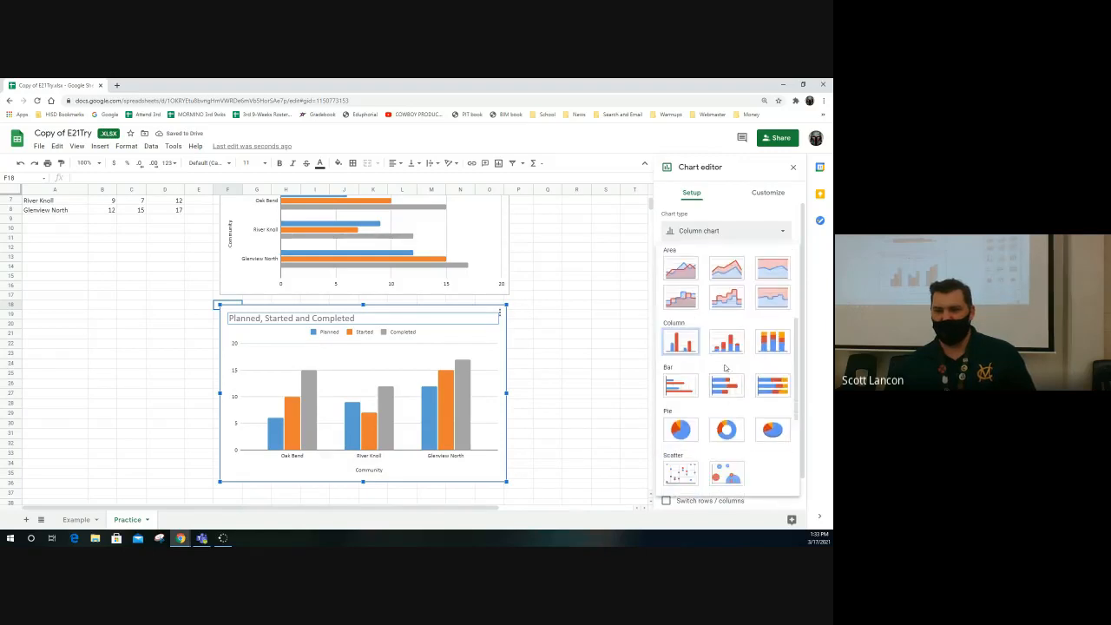
pyautogui.click(725, 342)
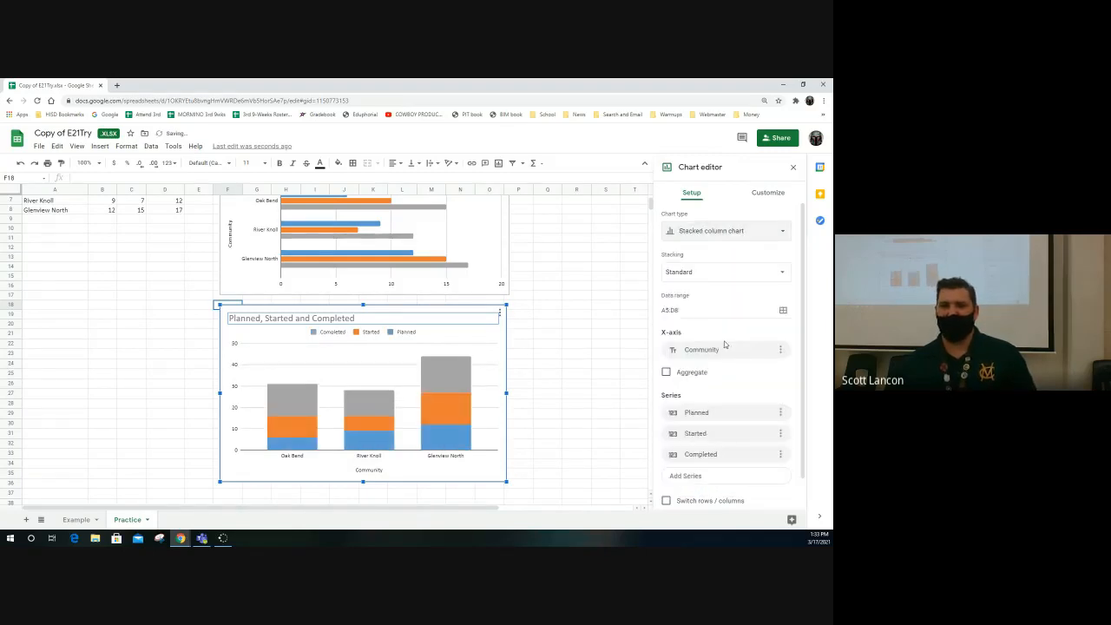
# Try 100% stacking on the stacked column chart, and return the stacking to Standard.
pyautogui.click(781, 274)
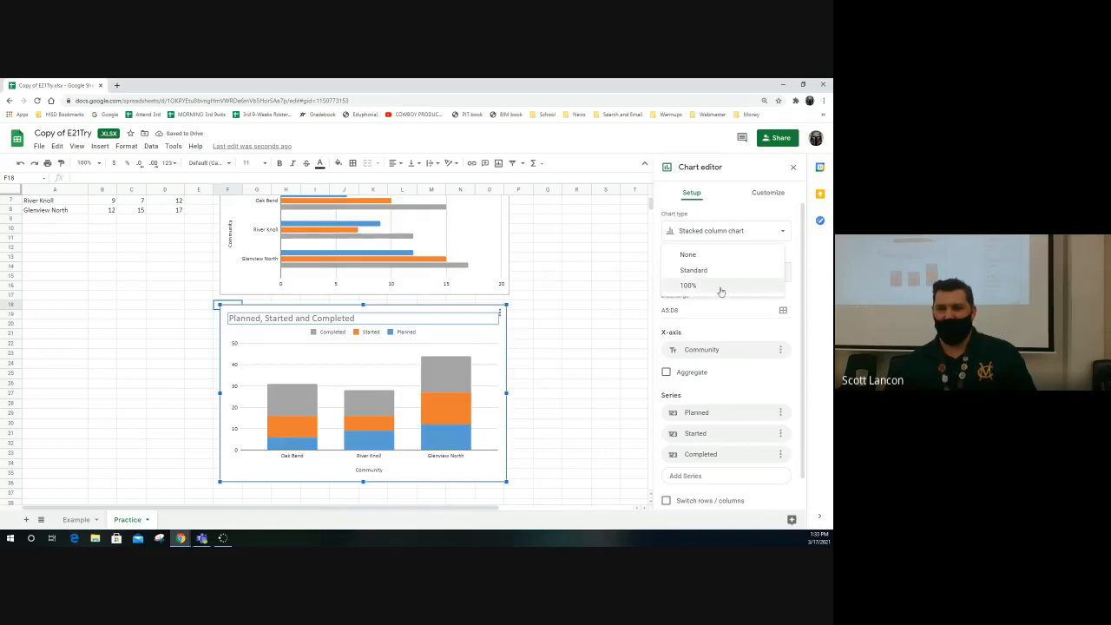
pyautogui.click(690, 285)
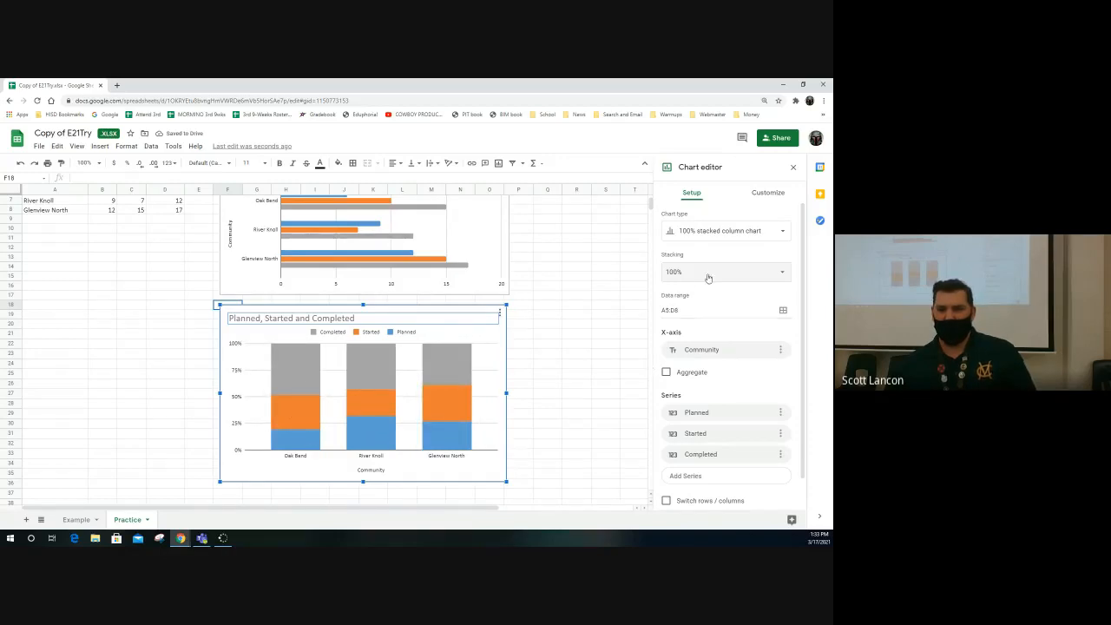
pyautogui.click(775, 272)
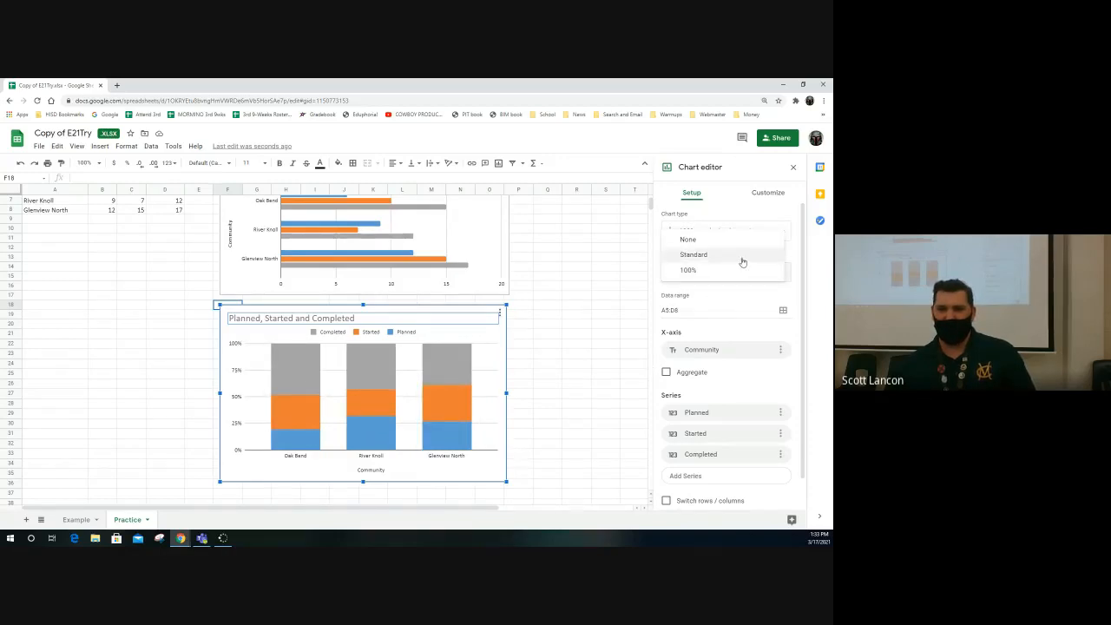
pyautogui.click(742, 256)
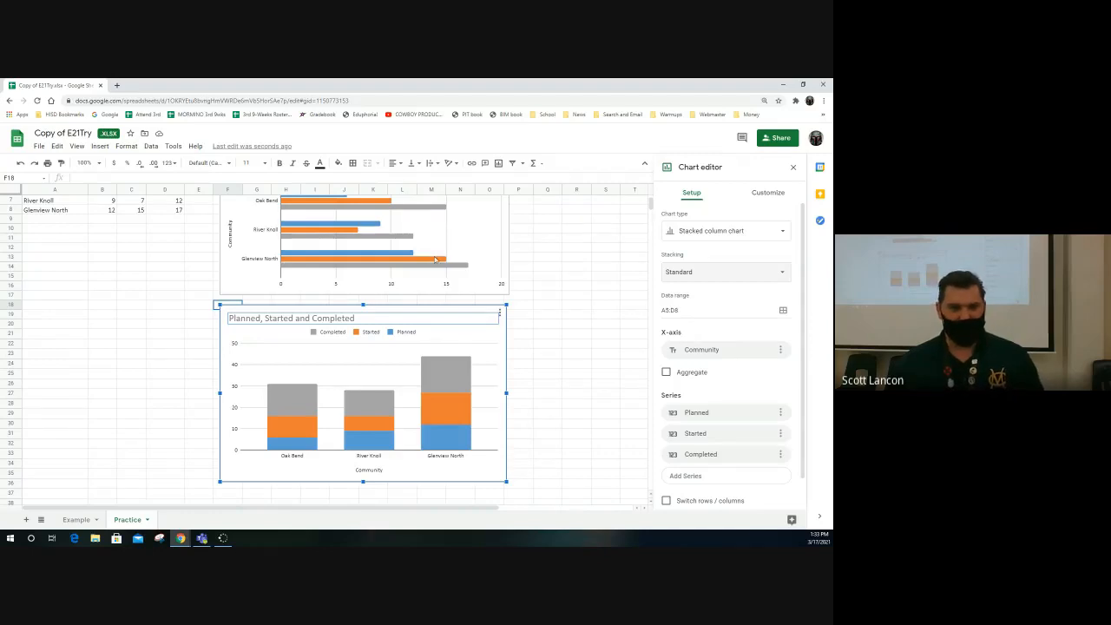
# Deselect the stacked column chart and select the Q2 Home Construction data range A5:D8, including its headers.
pyautogui.click(319, 266)
pyautogui.click(131, 266)
pyautogui.scroll(2, 134, 271)
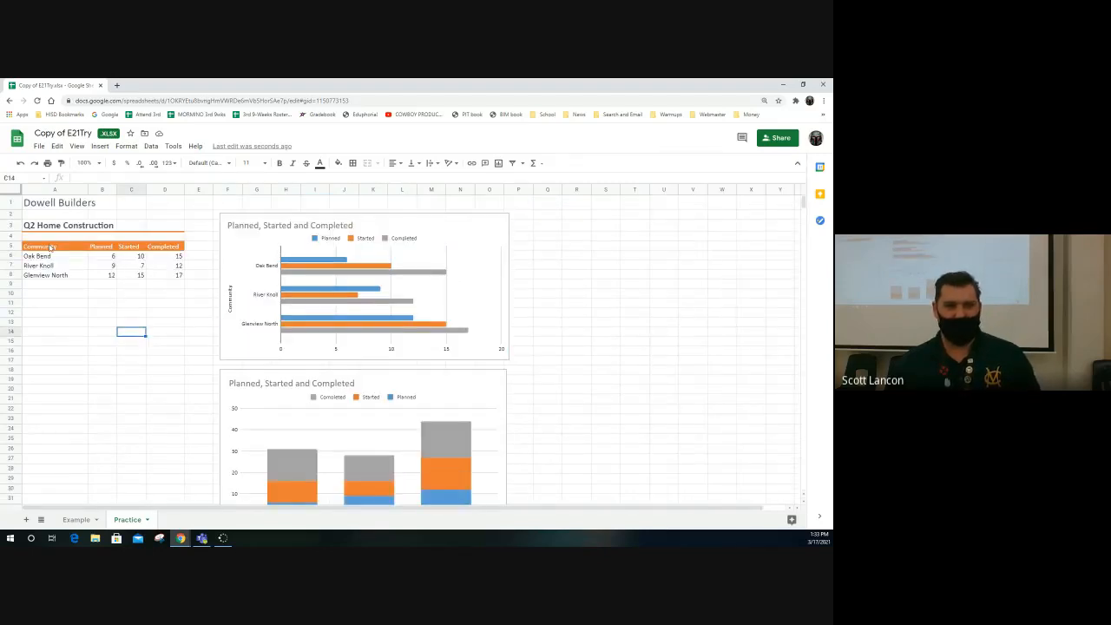
pyautogui.moveTo(50, 248); pyautogui.dragTo(161, 275)
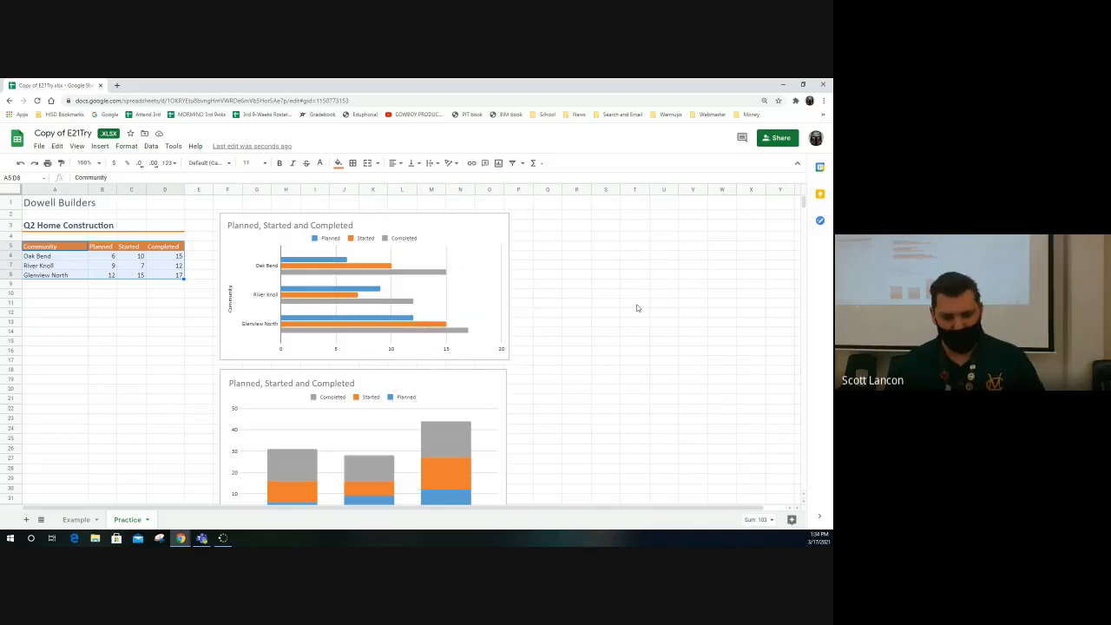
# Change the type of the first chart, beside the data table, from Bar chart to Area chart.
pyautogui.click(469, 230)
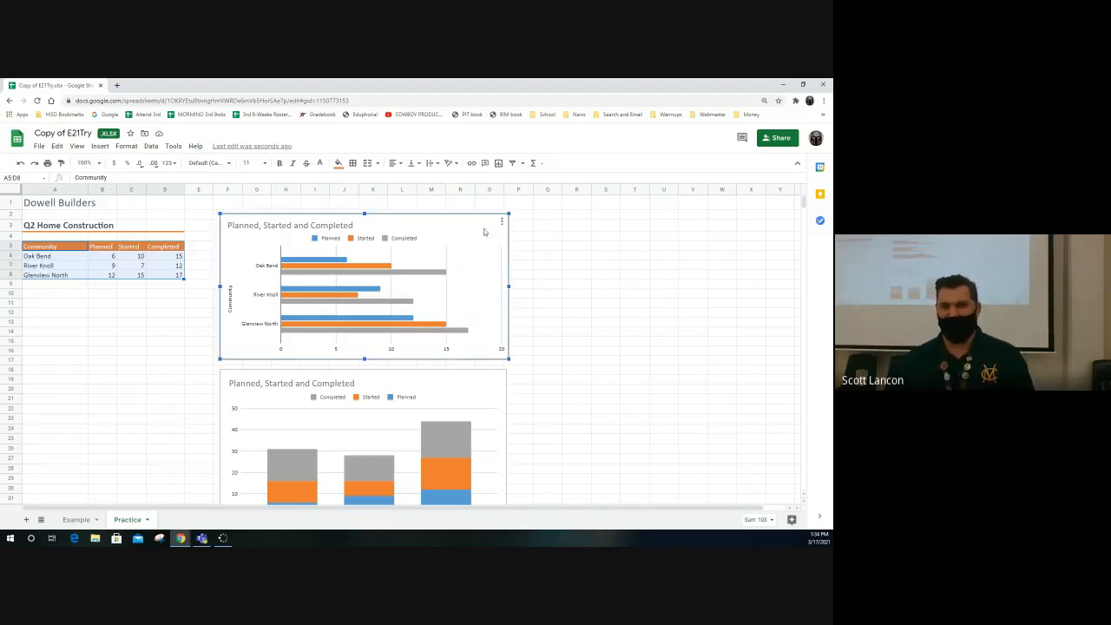
pyautogui.doubleClick(474, 229)
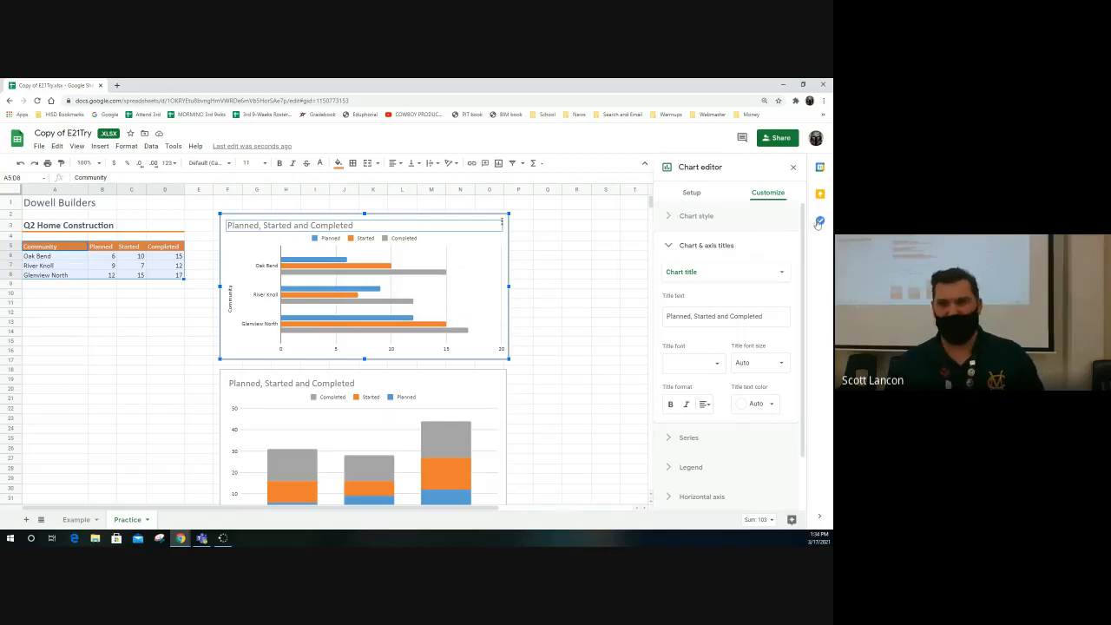
pyautogui.click(670, 216)
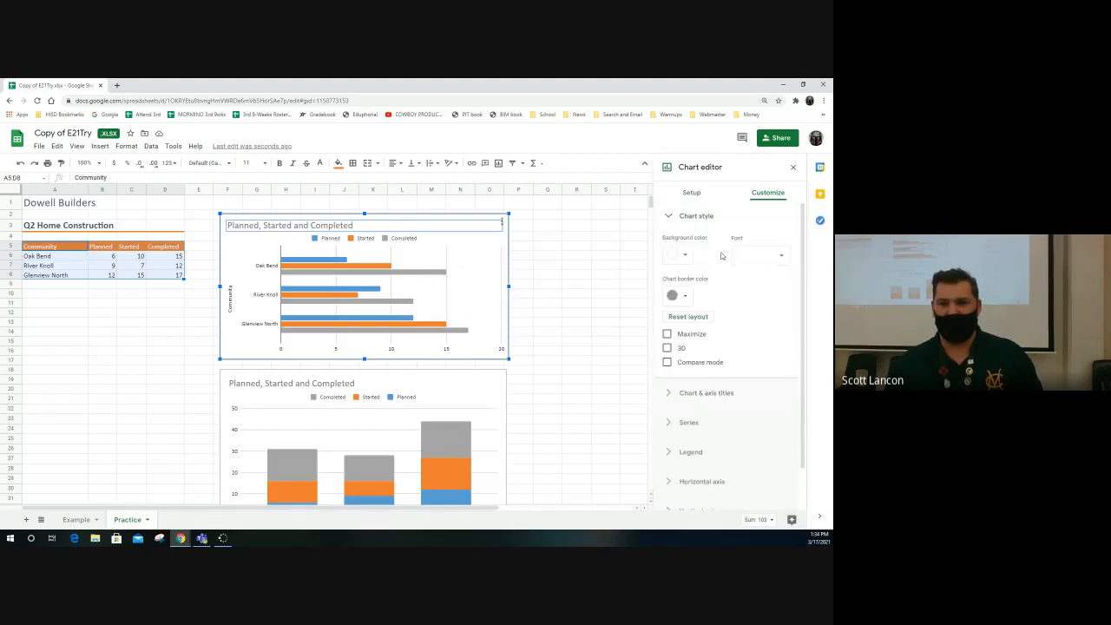
pyautogui.click(695, 193)
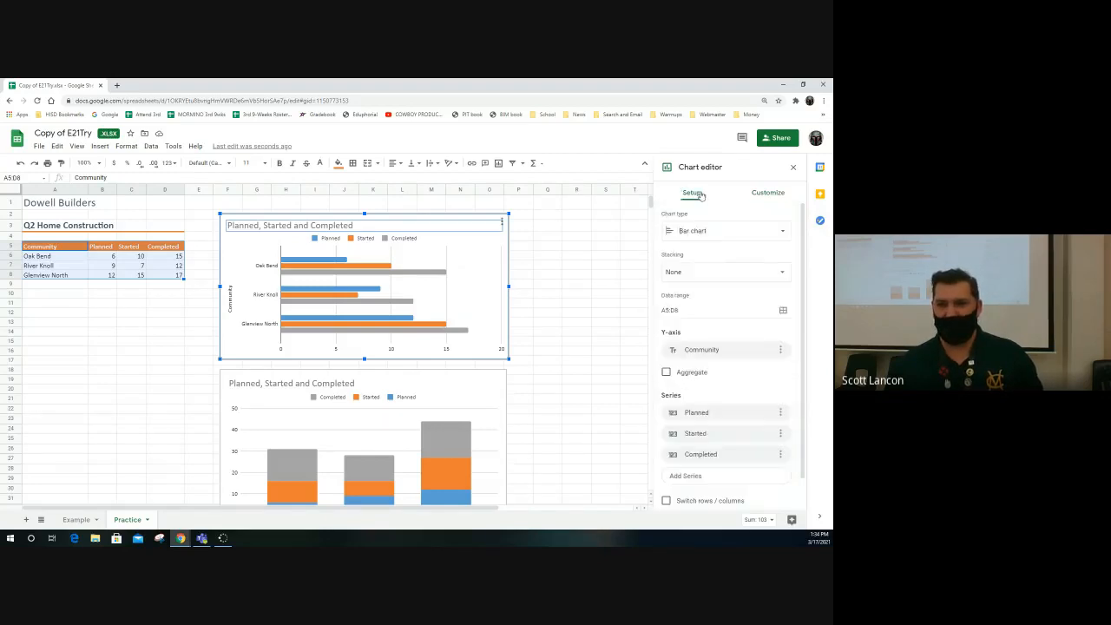
pyautogui.click(732, 236)
pyautogui.scroll(-3, 765, 336)
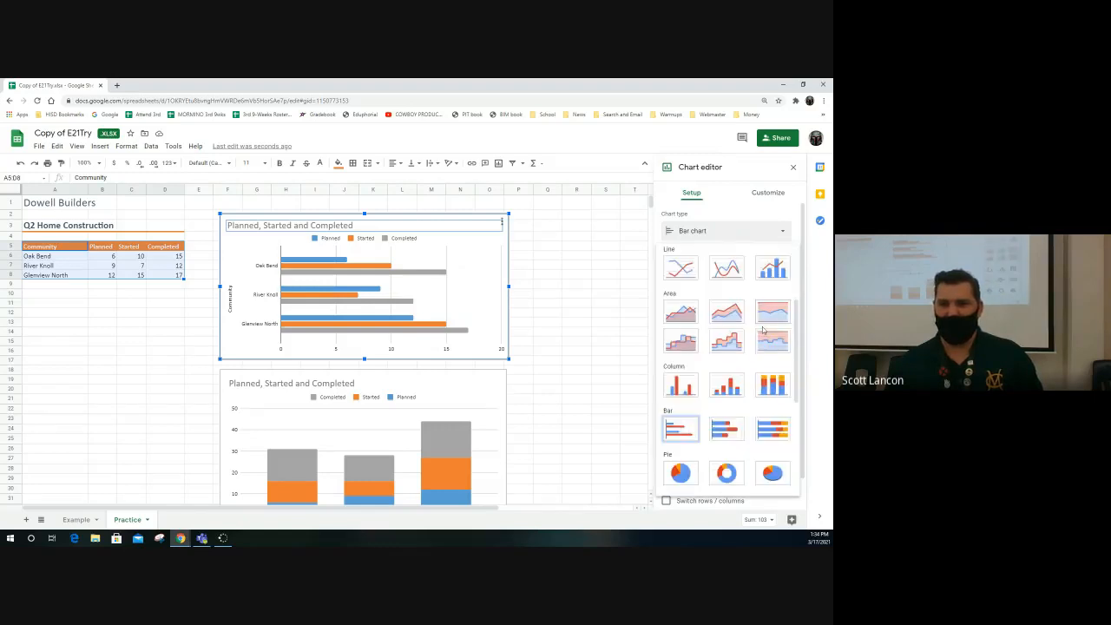
pyautogui.click(680, 314)
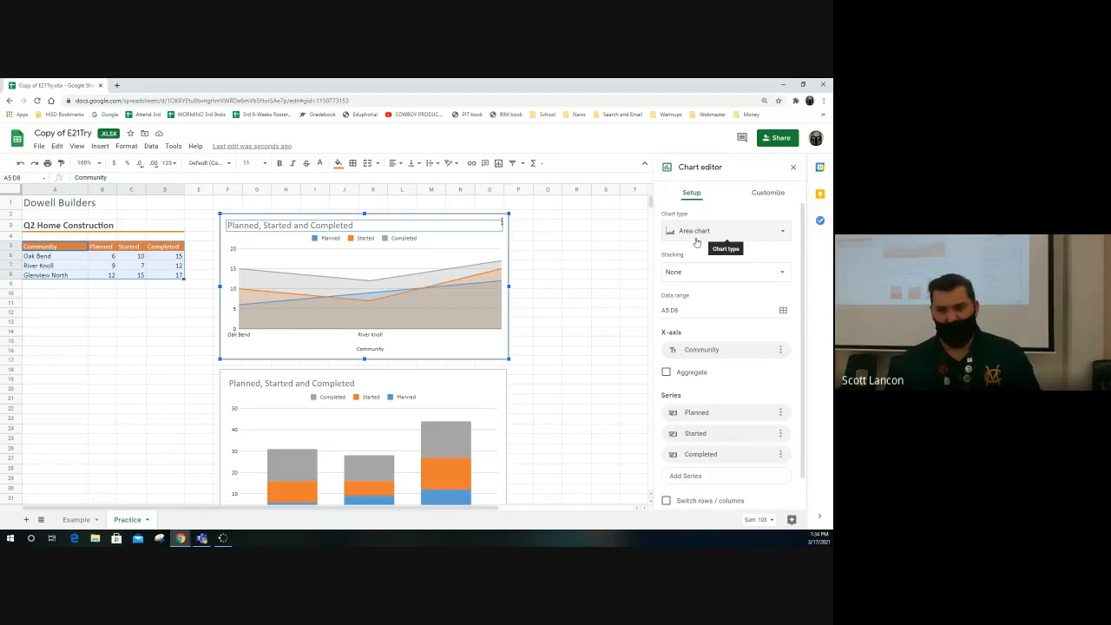
# Try the Smooth chart style option on the area chart, and turn it off again.
pyautogui.scroll(-1, 717, 331)
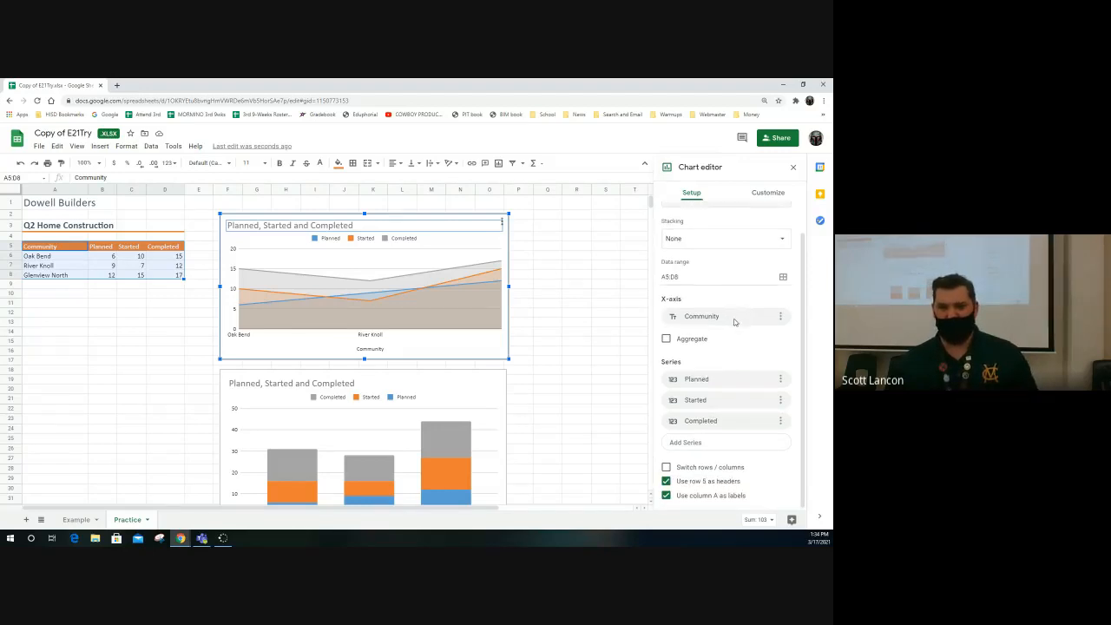
pyautogui.scroll(1, 734, 320)
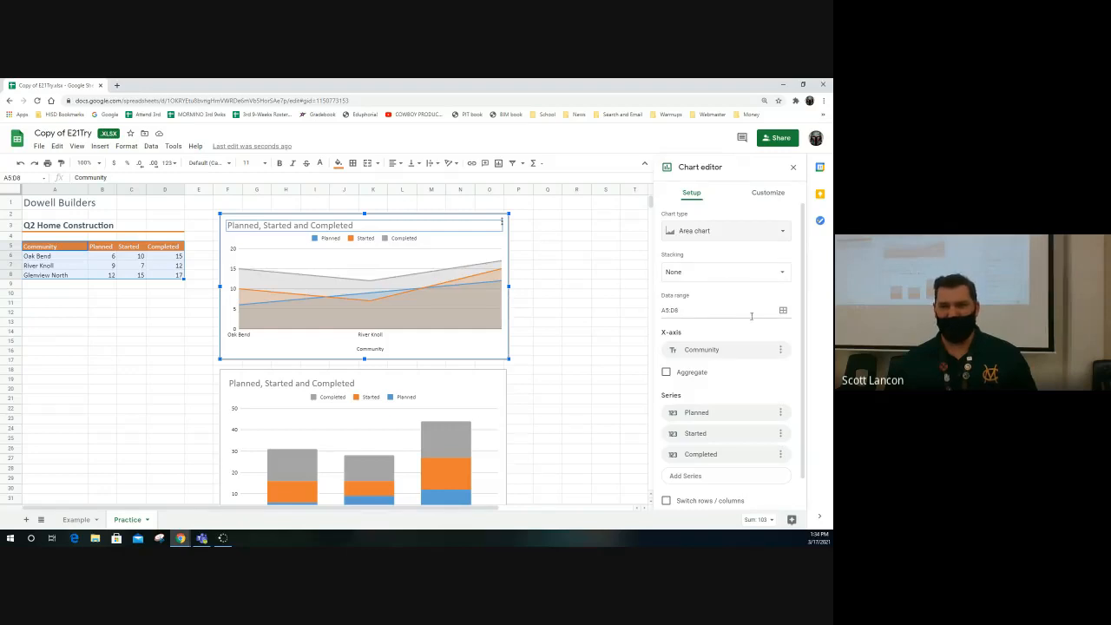
pyautogui.click(764, 194)
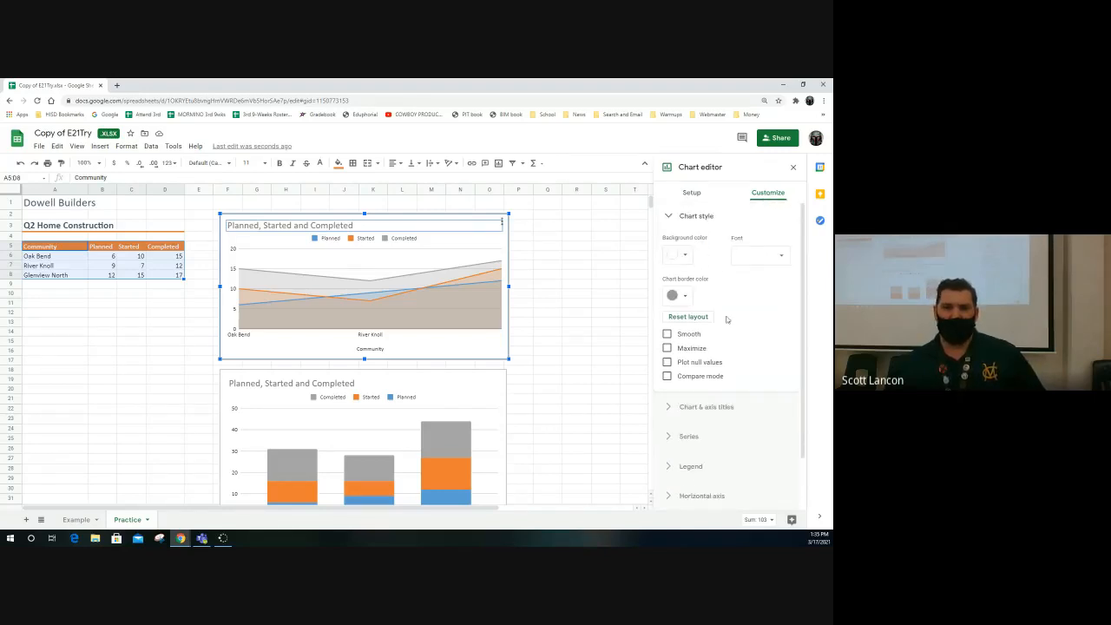
pyautogui.scroll(-1, 747, 290)
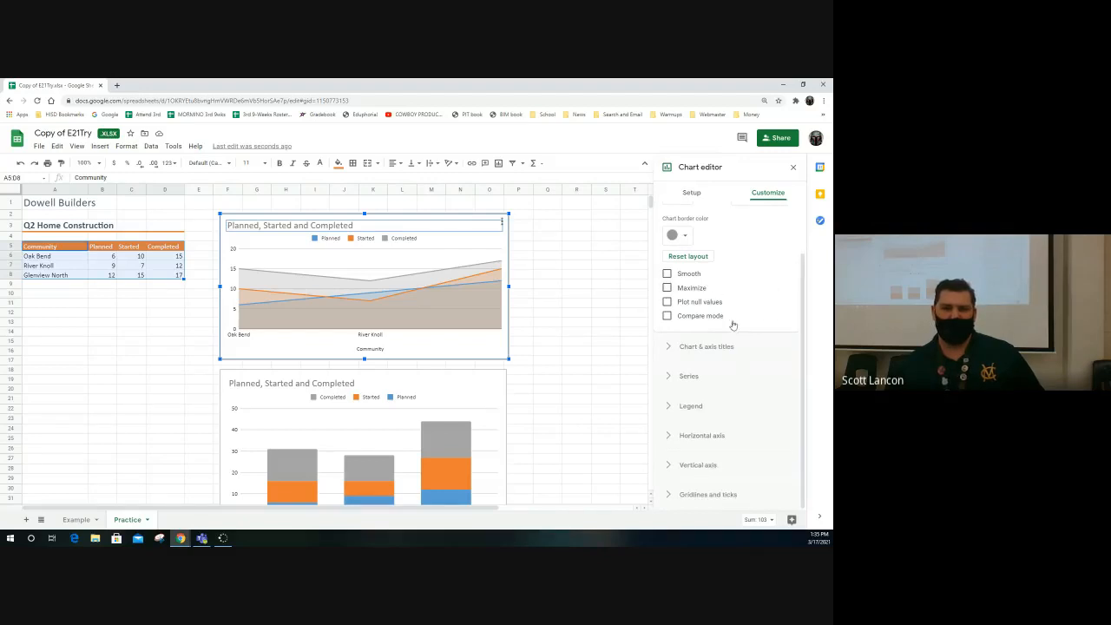
pyautogui.click(668, 274)
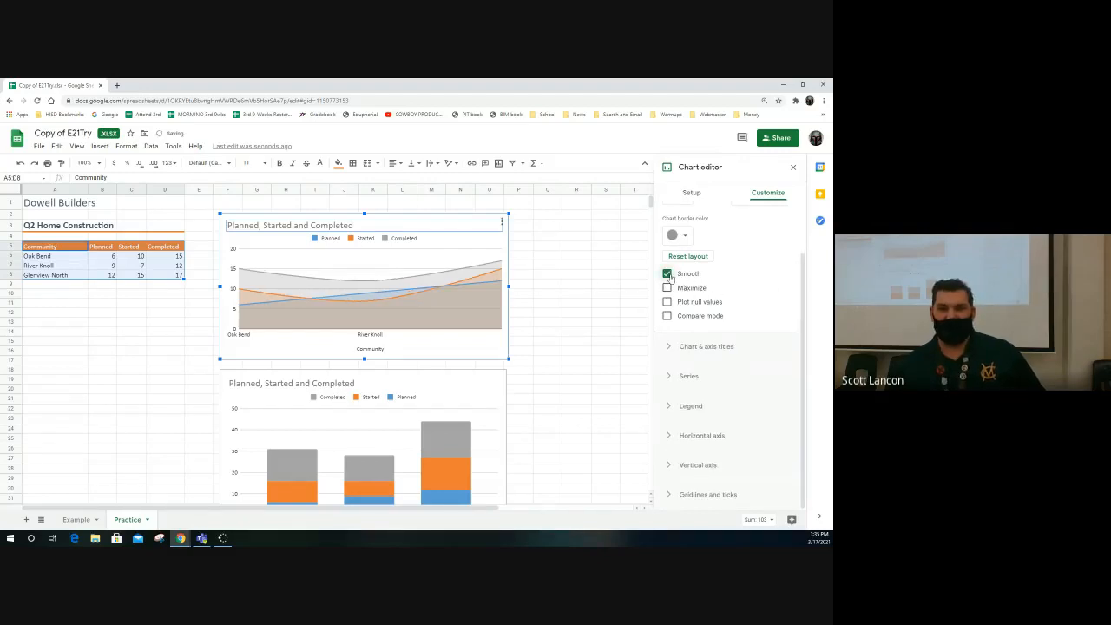
pyautogui.click(667, 274)
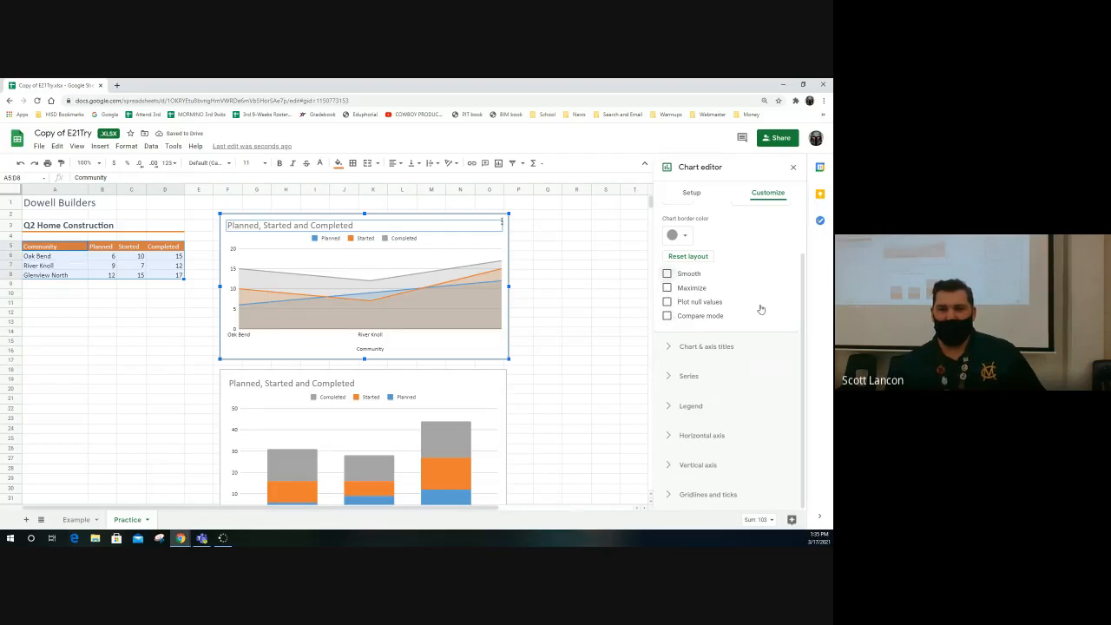
# Look through the area chart's customization settings for chart and axis titles, series, legend, and gridlines and ticks.
pyautogui.click(673, 349)
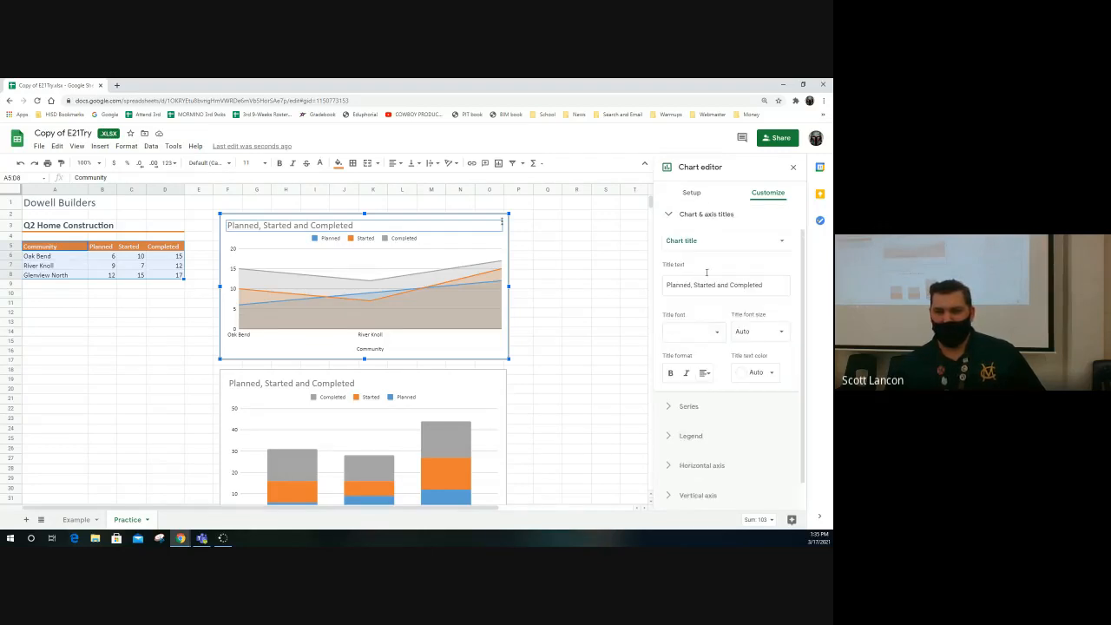
pyautogui.click(671, 217)
pyautogui.click(673, 276)
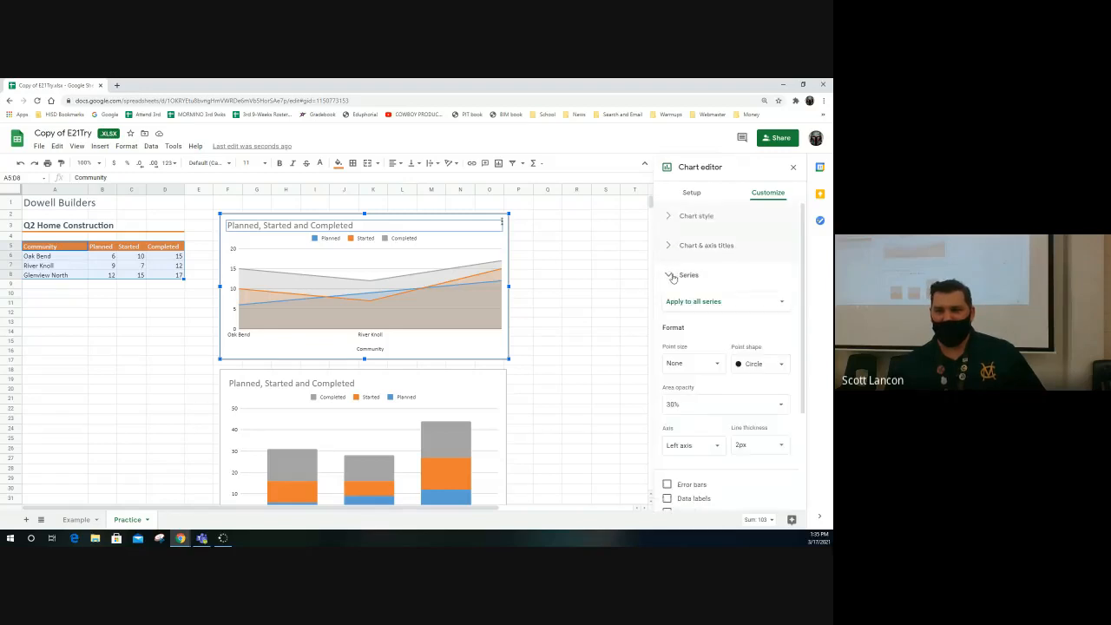
pyautogui.scroll(-1, 724, 299)
pyautogui.scroll(1, 721, 299)
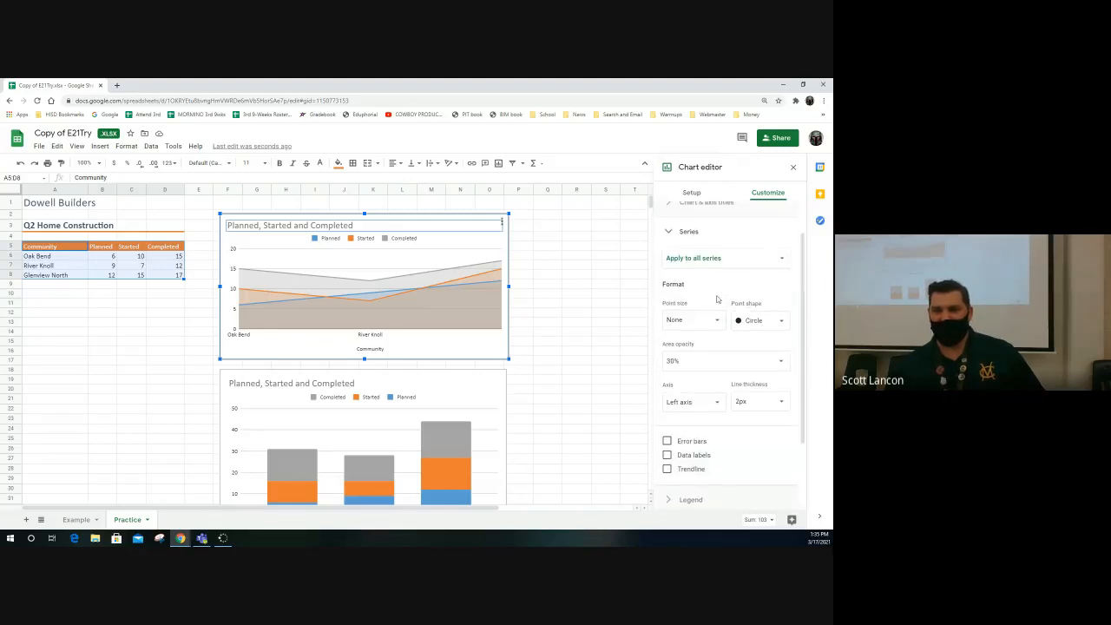
pyautogui.click(670, 233)
pyautogui.click(669, 305)
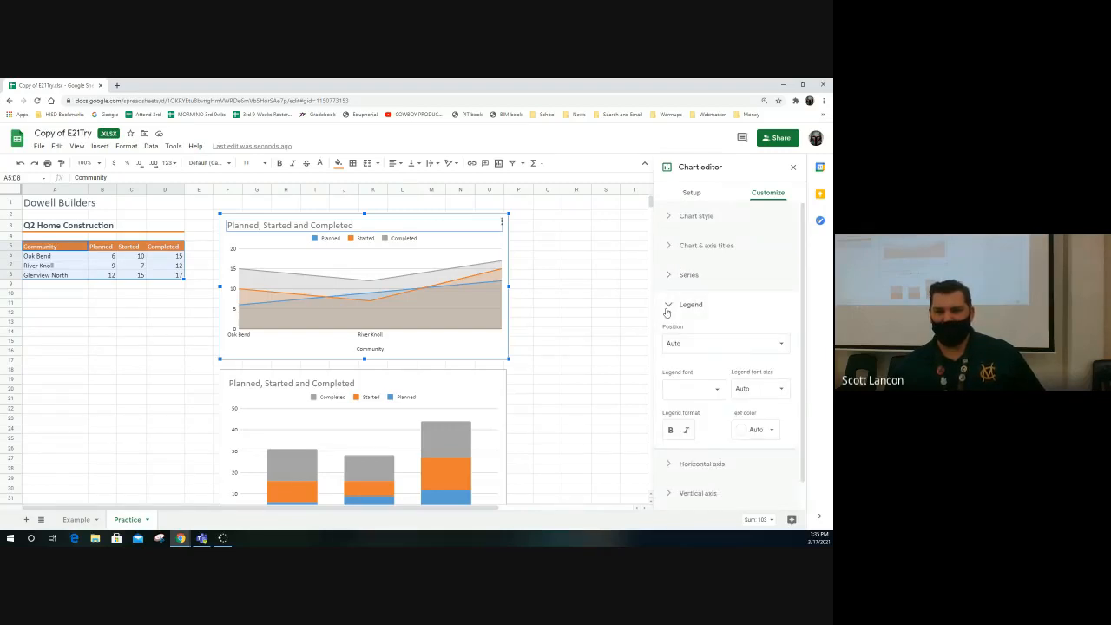
pyautogui.click(669, 305)
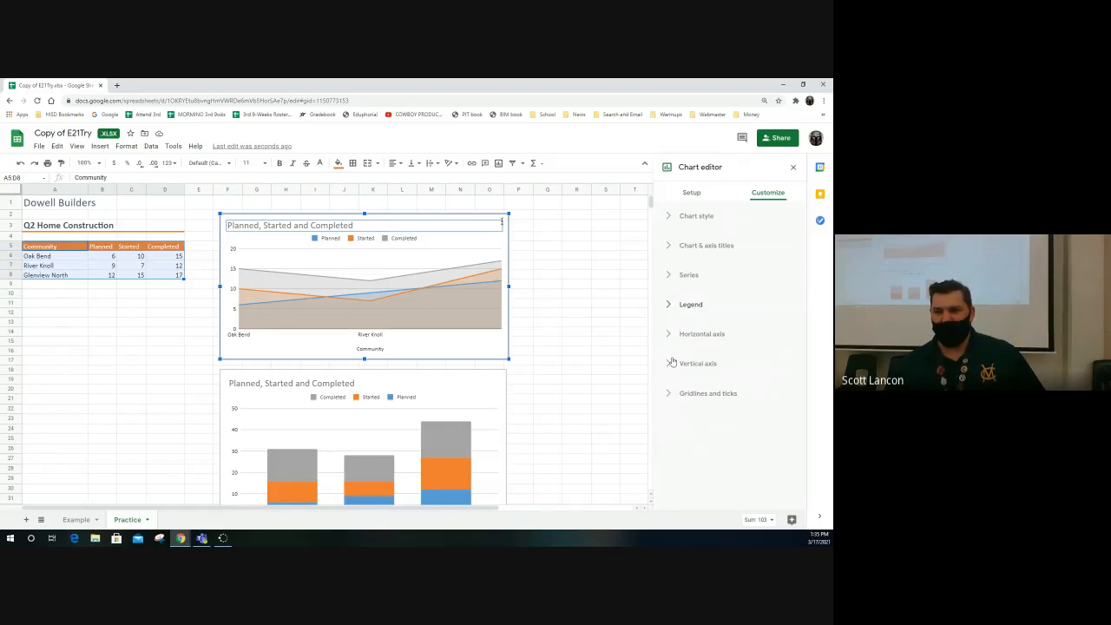
pyautogui.click(669, 395)
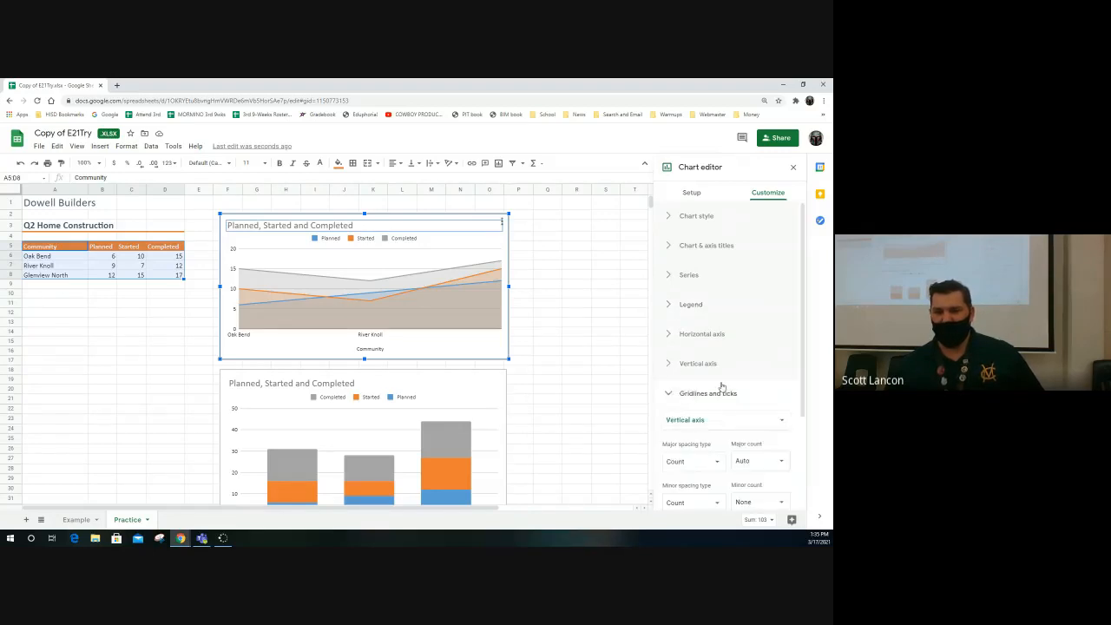
pyautogui.scroll(-2, 724, 386)
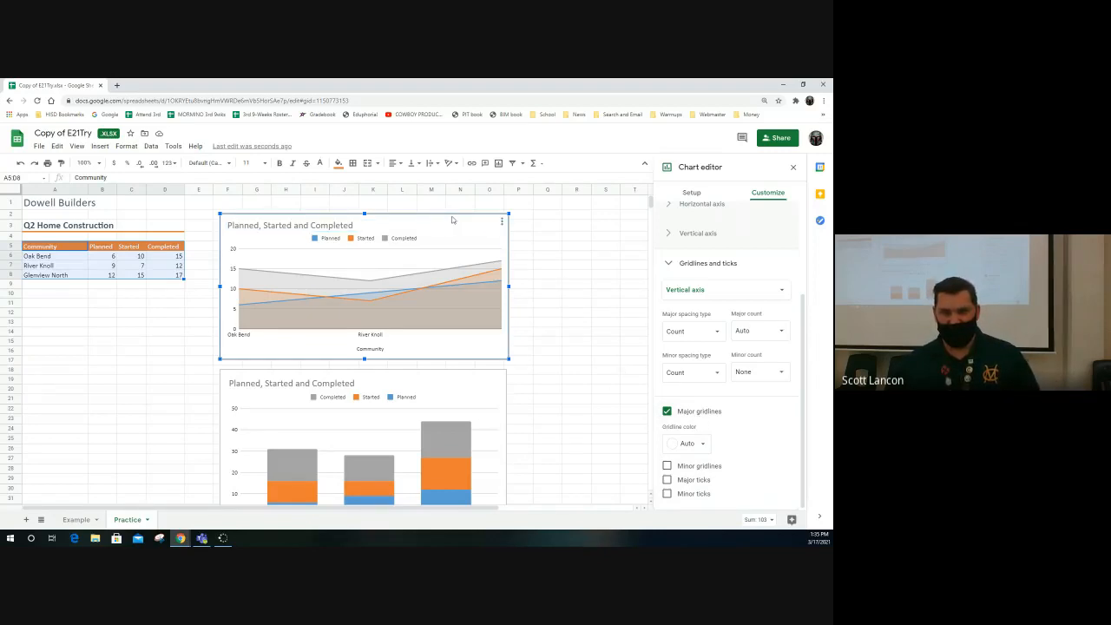
# Nudge the area chart up slightly, try moving its title toward the chart's centre, and undo the title move.
pyautogui.moveTo(328, 227); pyautogui.dragTo(323, 219)
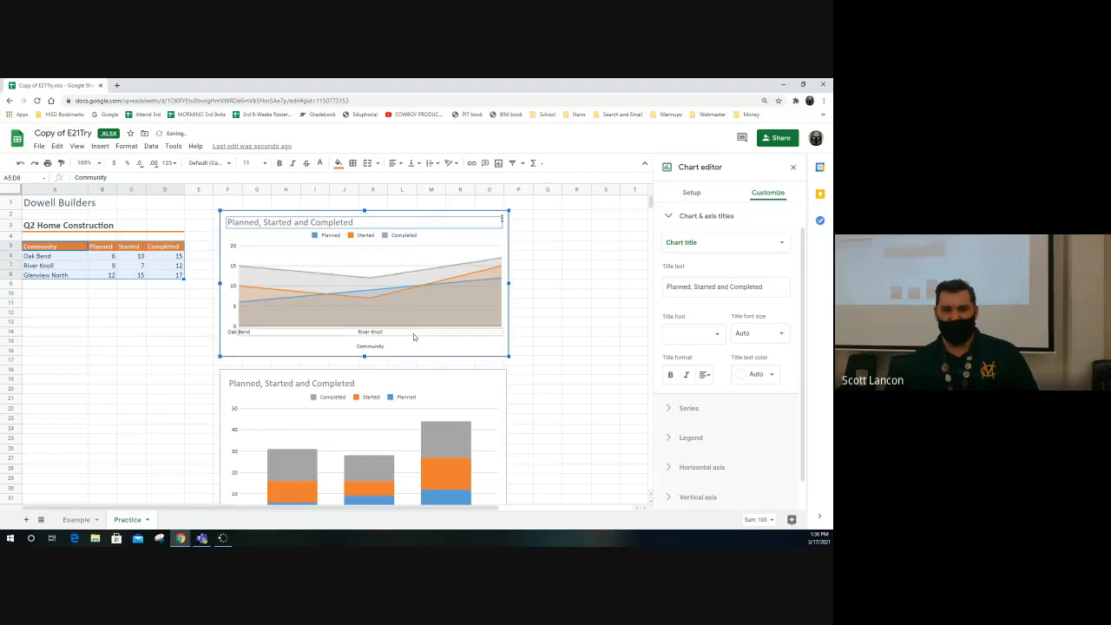
pyautogui.moveTo(335, 230); pyautogui.dragTo(349, 230)
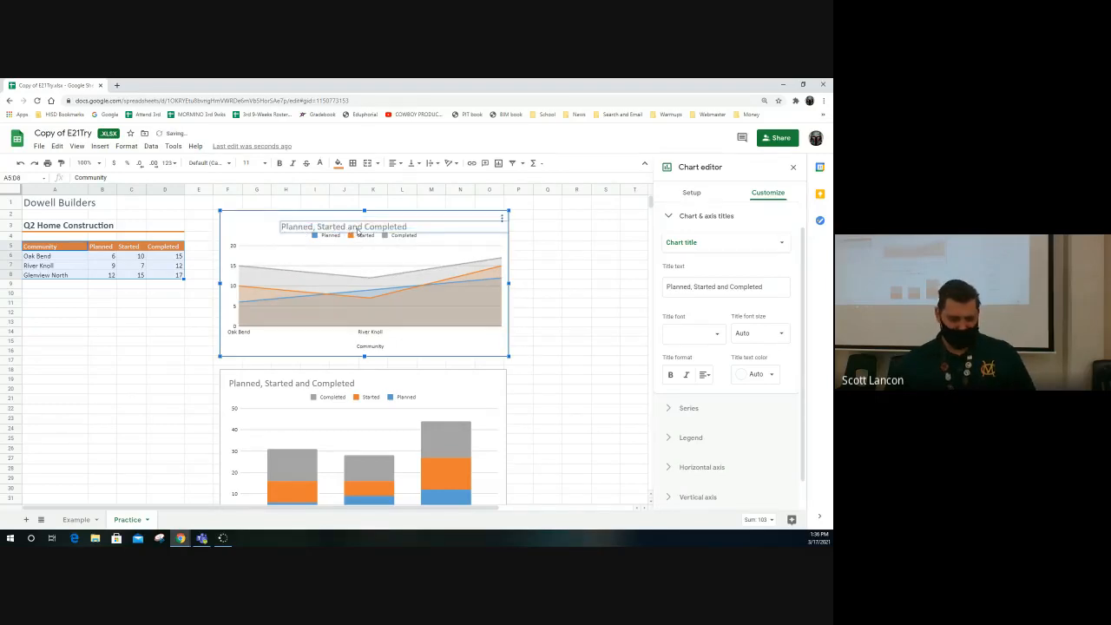
pyautogui.hotkey('ctrl', 'z')
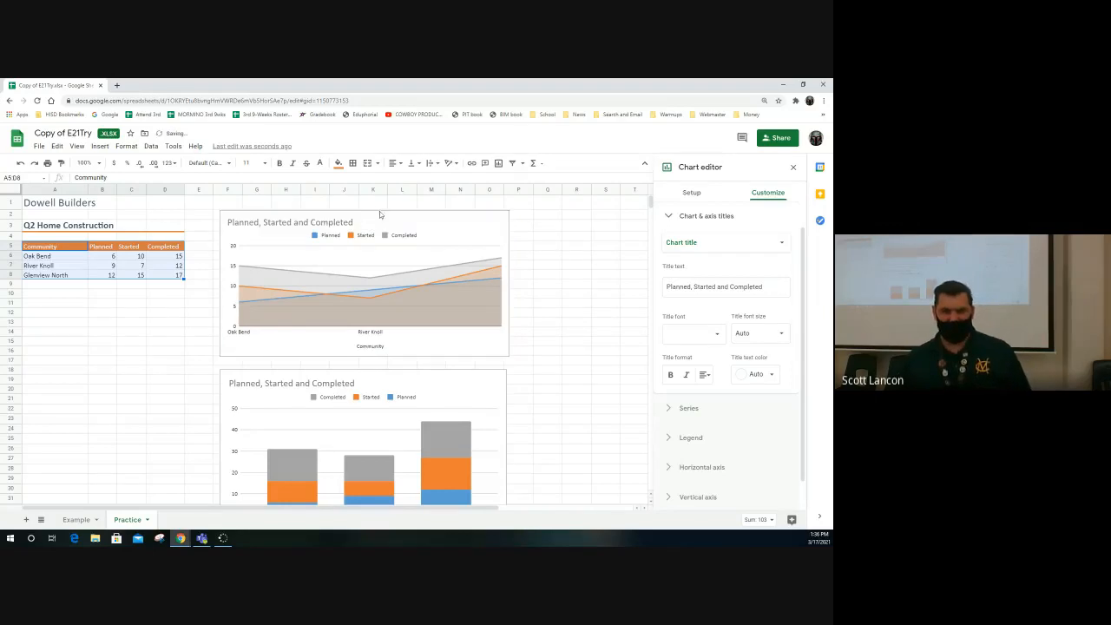
# Reposition the area chart with its upper edge in row 2, and shrink it to match the stacked column chart's width.
pyautogui.click(441, 218)
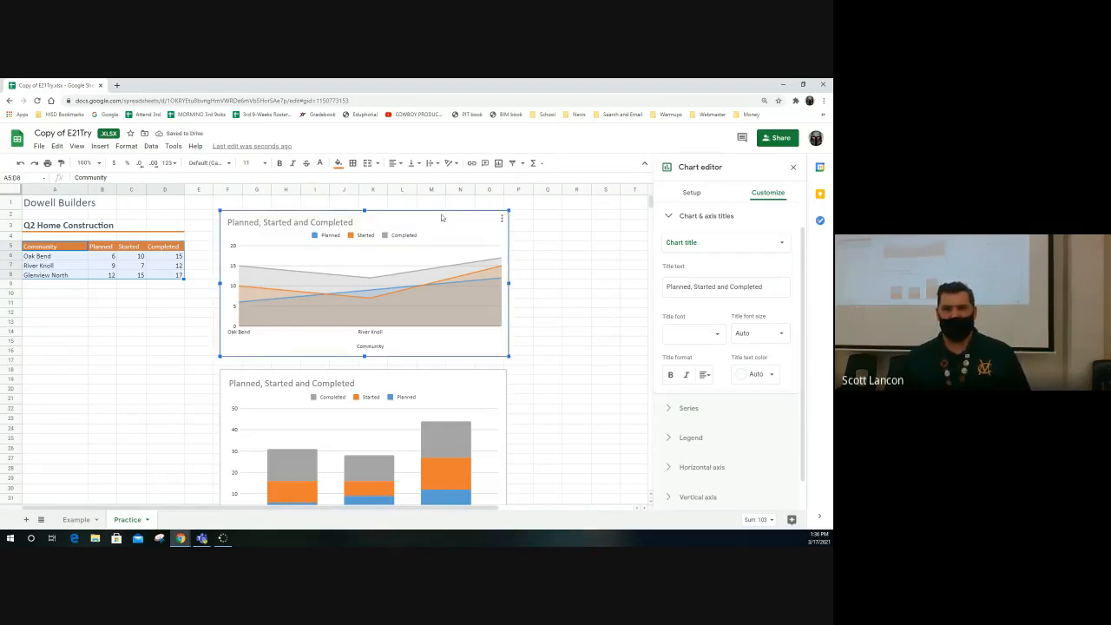
pyautogui.moveTo(441, 218)
pyautogui.mouseDown()
pyautogui.moveTo(514, 242)
pyautogui.moveTo(449, 221)
pyautogui.moveTo(442, 208)
pyautogui.mouseUp()
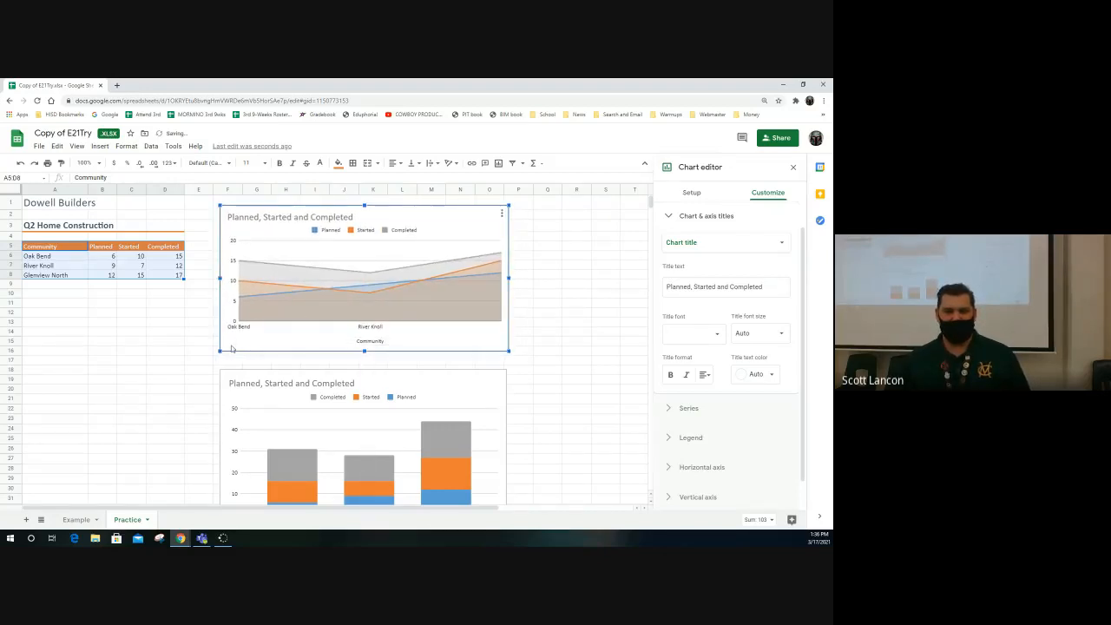
pyautogui.moveTo(231, 344)
pyautogui.mouseDown()
pyautogui.moveTo(286, 334)
pyautogui.moveTo(236, 345)
pyautogui.moveTo(287, 351)
pyautogui.moveTo(246, 335)
pyautogui.mouseUp()
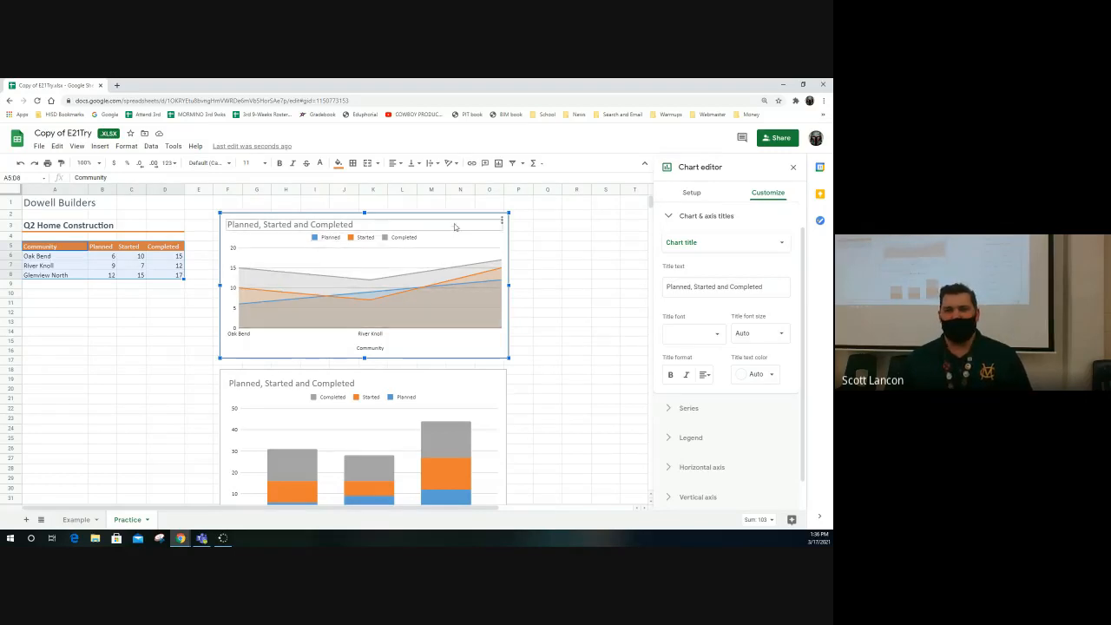
pyautogui.moveTo(456, 221)
pyautogui.mouseDown()
pyautogui.moveTo(495, 227)
pyautogui.moveTo(460, 222)
pyautogui.mouseUp()
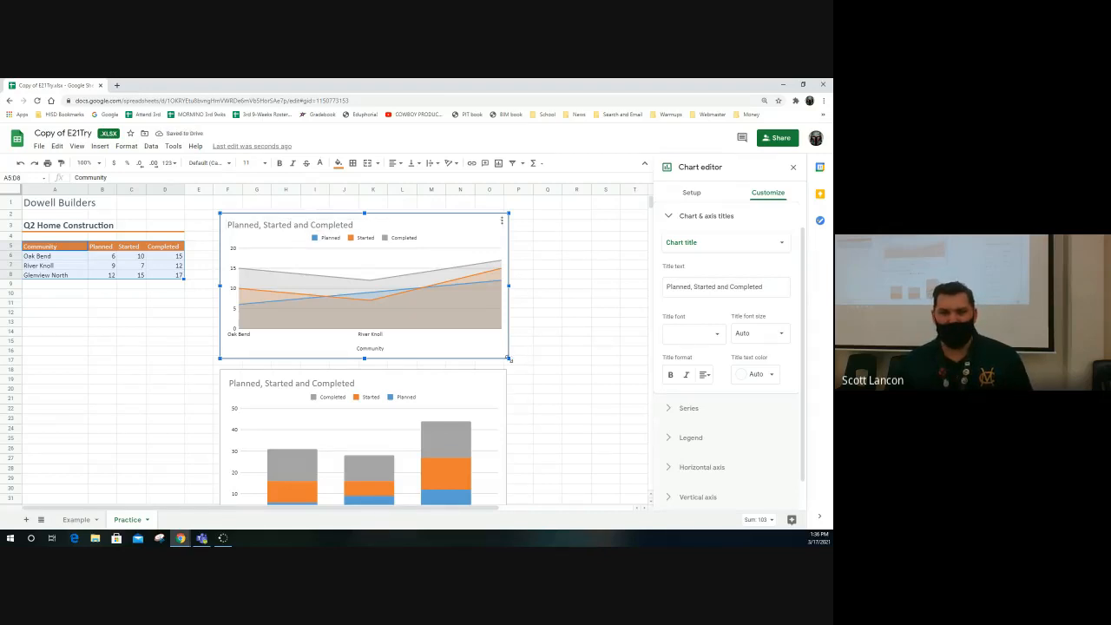
pyautogui.moveTo(508, 356)
pyautogui.mouseDown()
pyautogui.moveTo(491, 390)
pyautogui.moveTo(491, 355)
pyautogui.moveTo(513, 362)
pyautogui.moveTo(506, 338)
pyautogui.mouseUp()
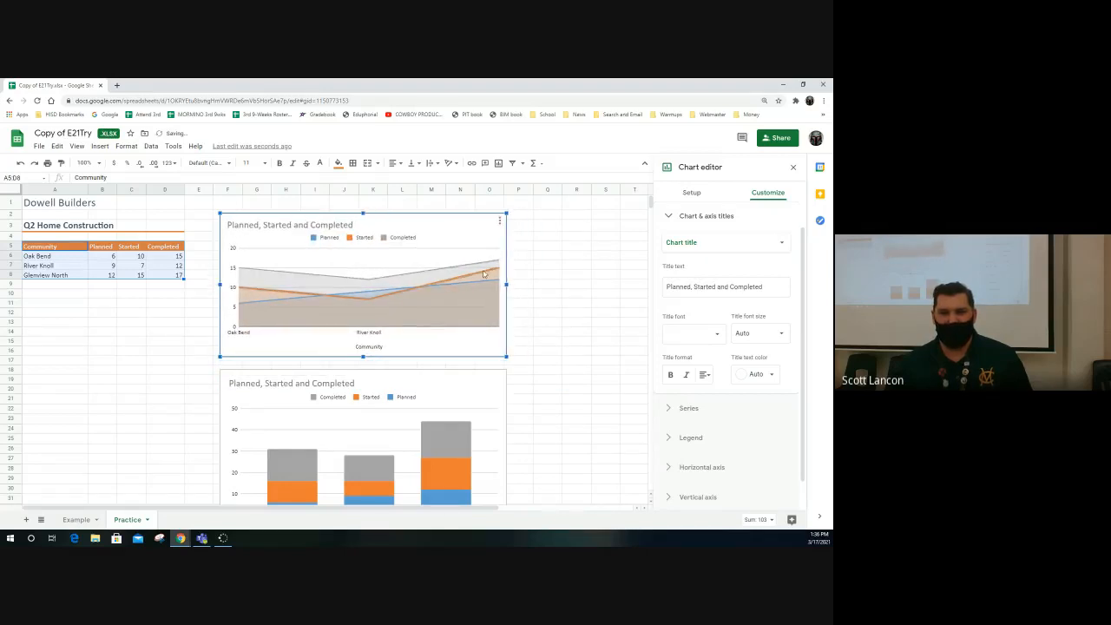
pyautogui.moveTo(507, 285)
pyautogui.mouseDown()
pyautogui.moveTo(472, 286)
pyautogui.moveTo(506, 285)
pyautogui.mouseUp()
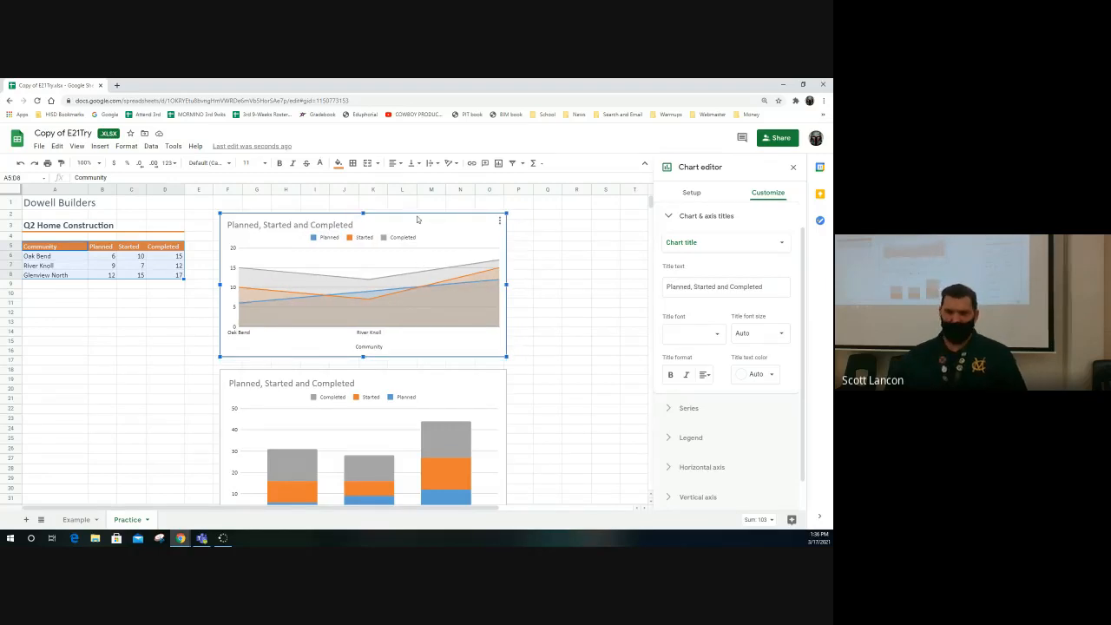
# Delete the area chart and undo the deletion.
pyautogui.press('Delete')
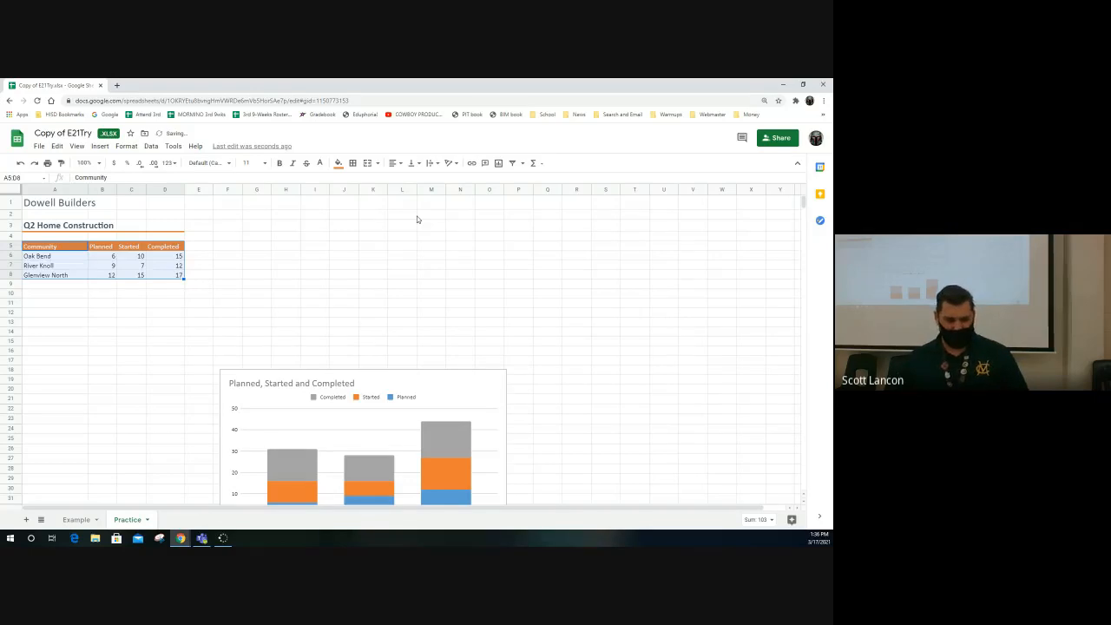
pyautogui.hotkey('ctrl', 'z')
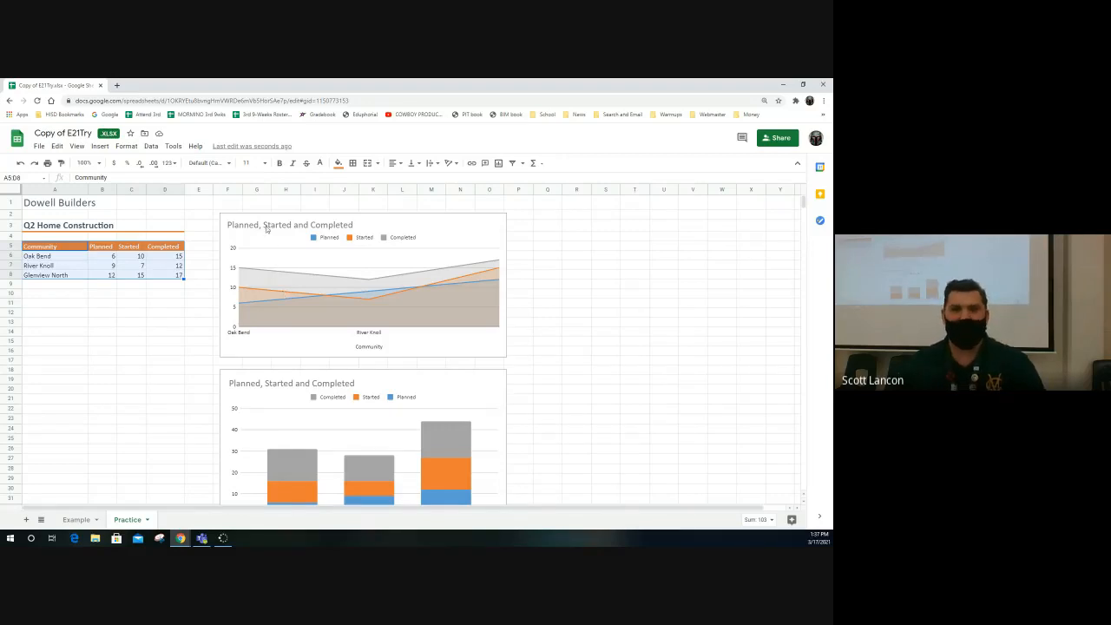
# Examine the edit options offered for the area chart, such as chart area, style, series and axis, and dismiss them.
pyautogui.click(263, 226)
pyautogui.rightClick(270, 222)
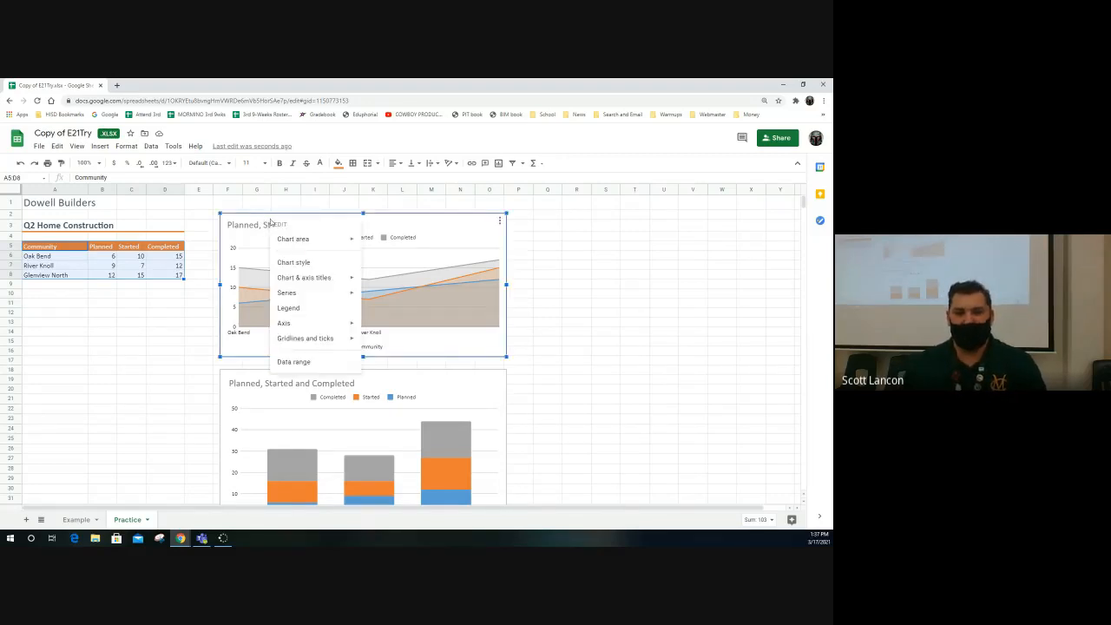
pyautogui.moveTo(304, 342)
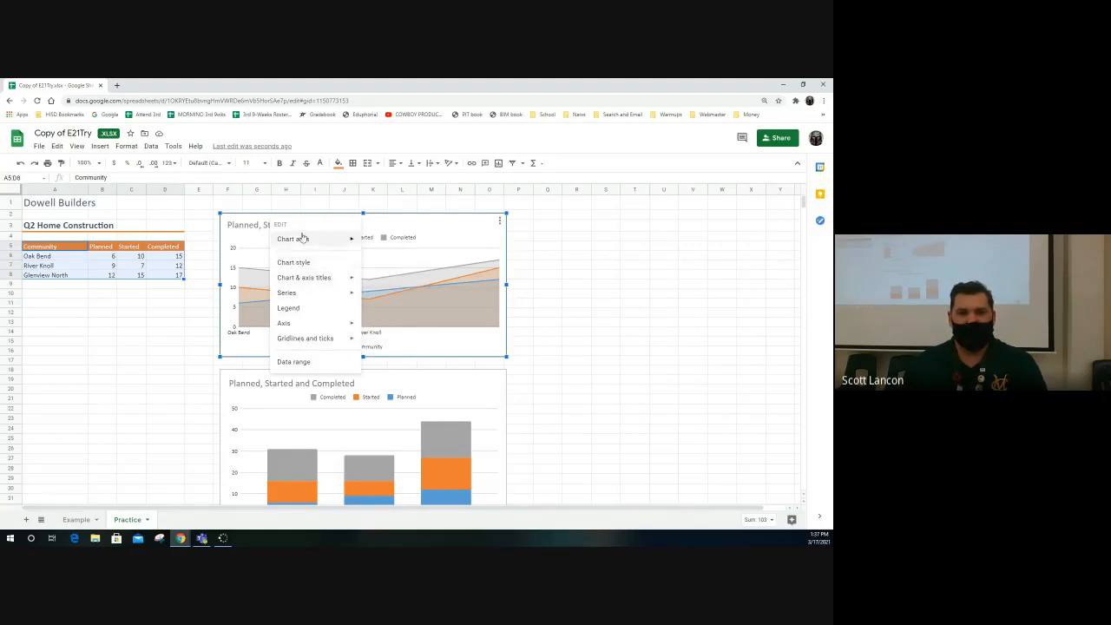
pyautogui.click(323, 217)
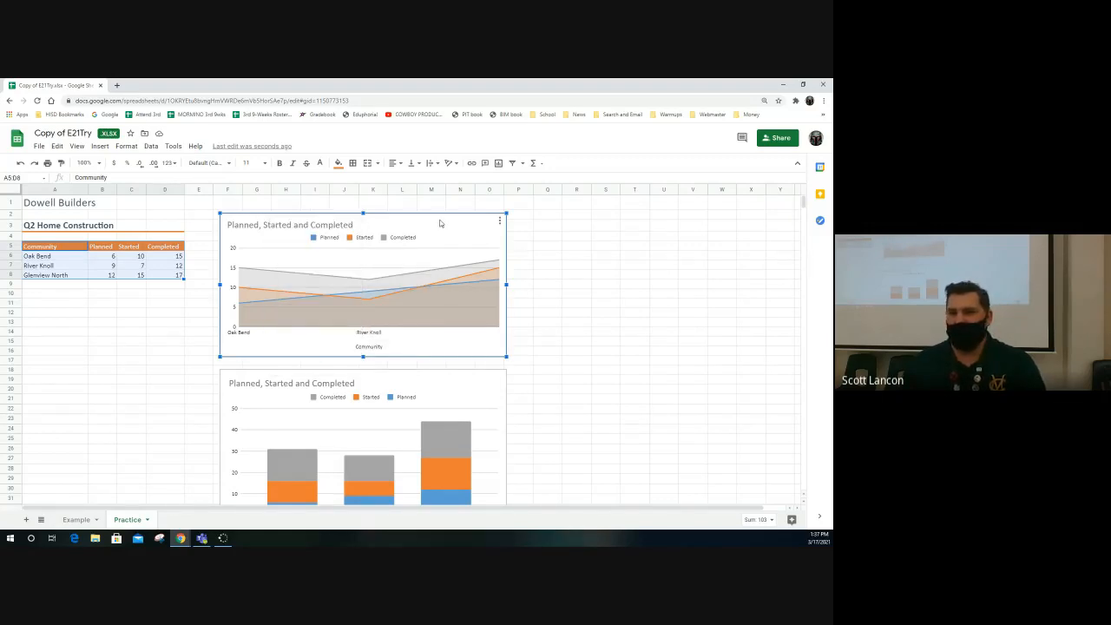
# Copy the area chart, paste a duplicate onto the Practice sheet, and delete that duplicate.
pyautogui.click(499, 221)
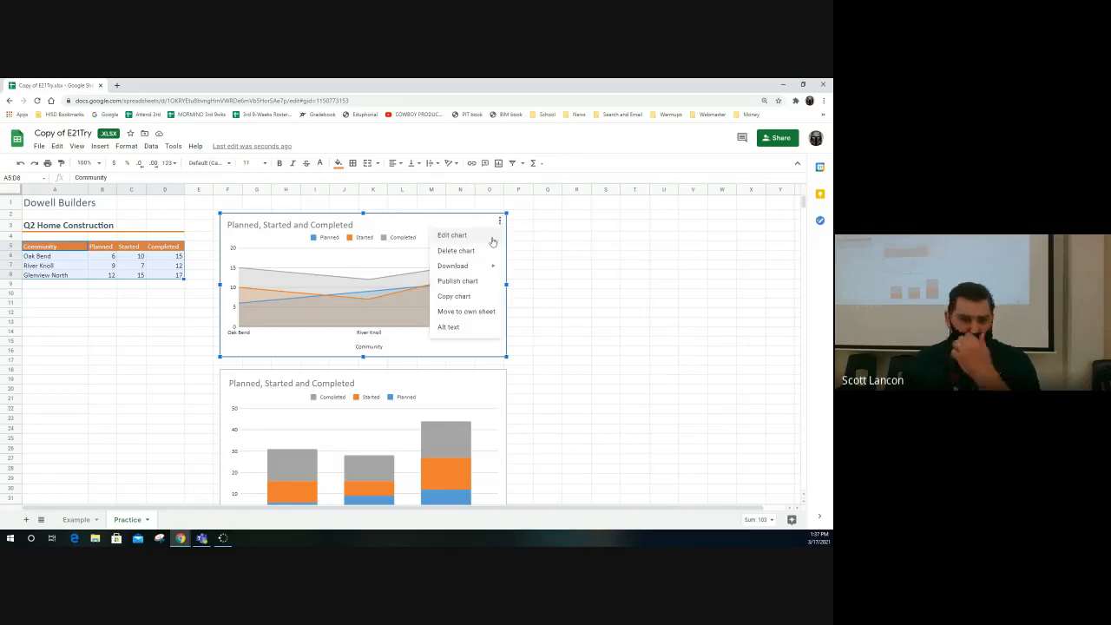
pyautogui.click(454, 296)
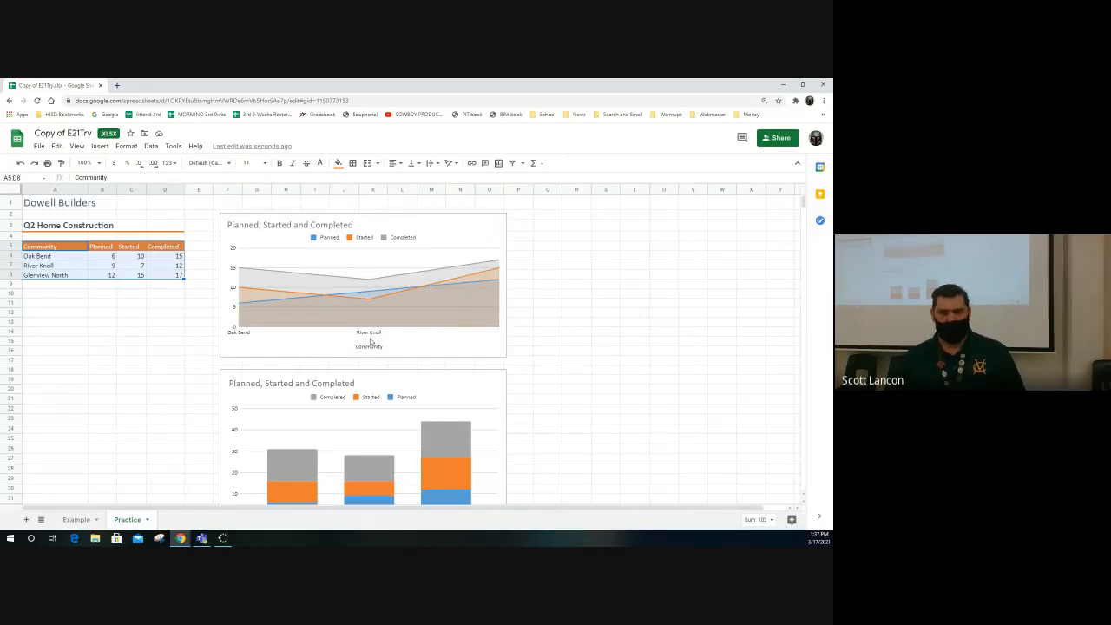
pyautogui.hotkey('ctrl', 'v')
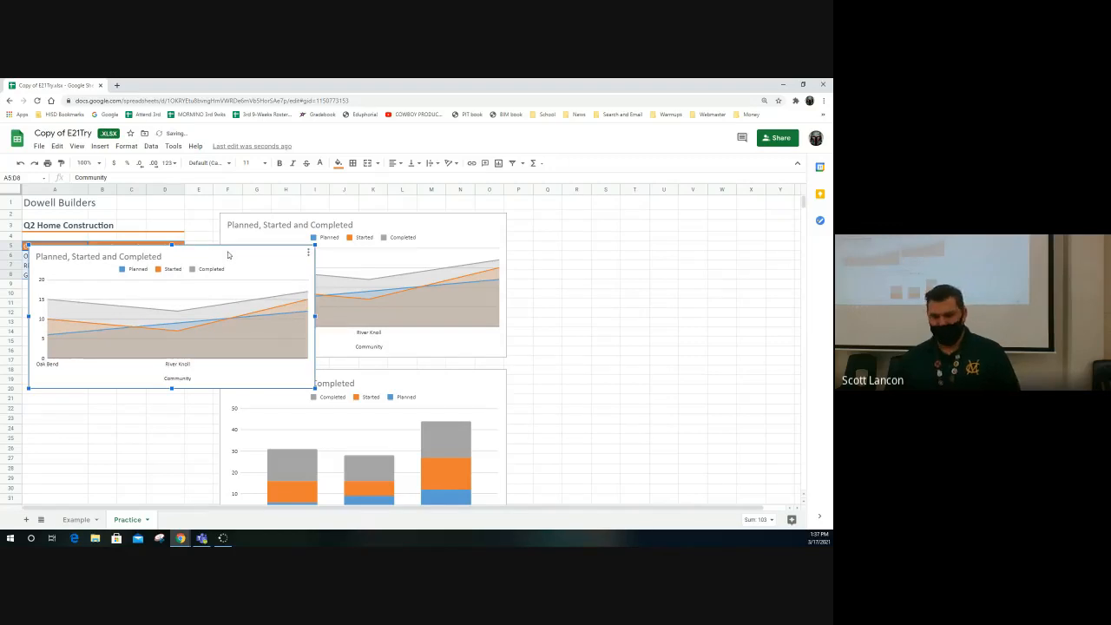
pyautogui.press('Delete')
# Move the area chart to its own sheet, and switch between that sheet and Practice to compare them.
pyautogui.click(492, 223)
pyautogui.click(499, 220)
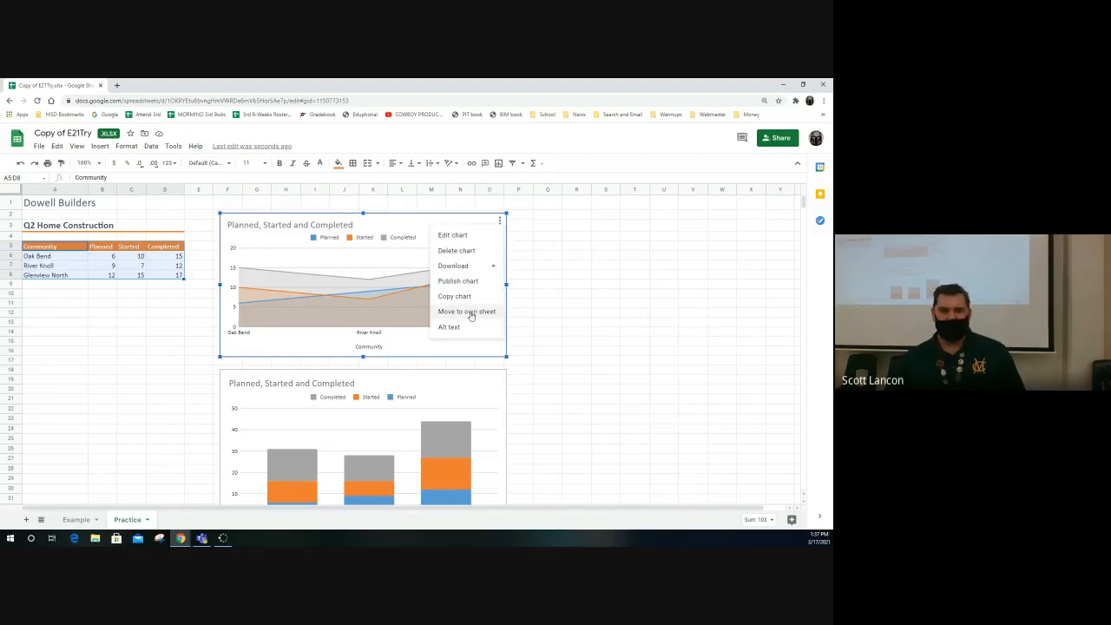
pyautogui.click(470, 313)
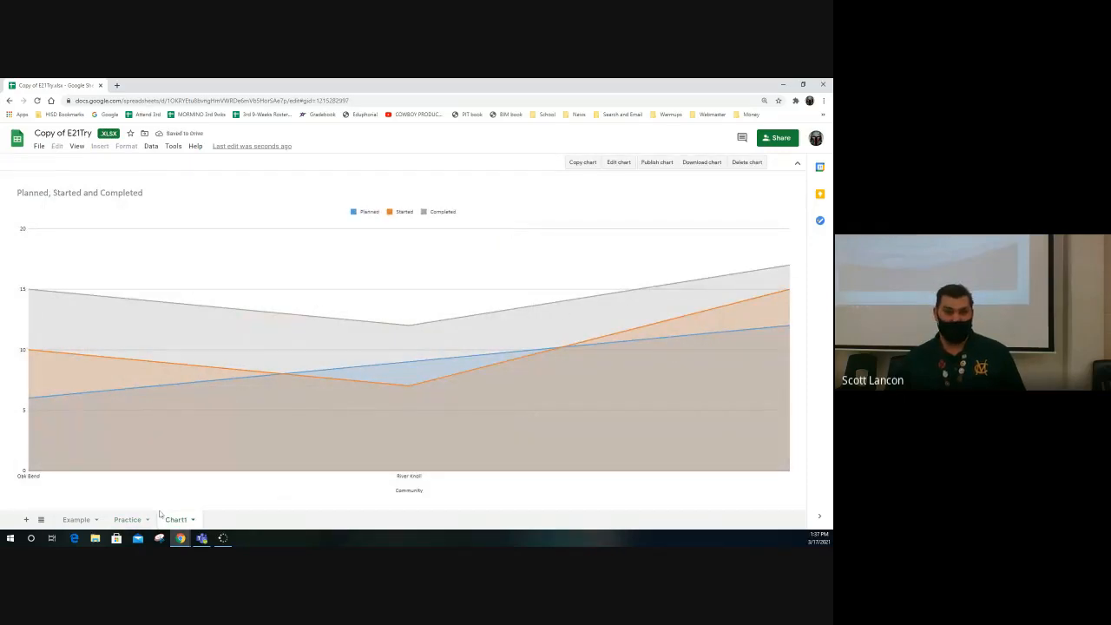
pyautogui.click(130, 519)
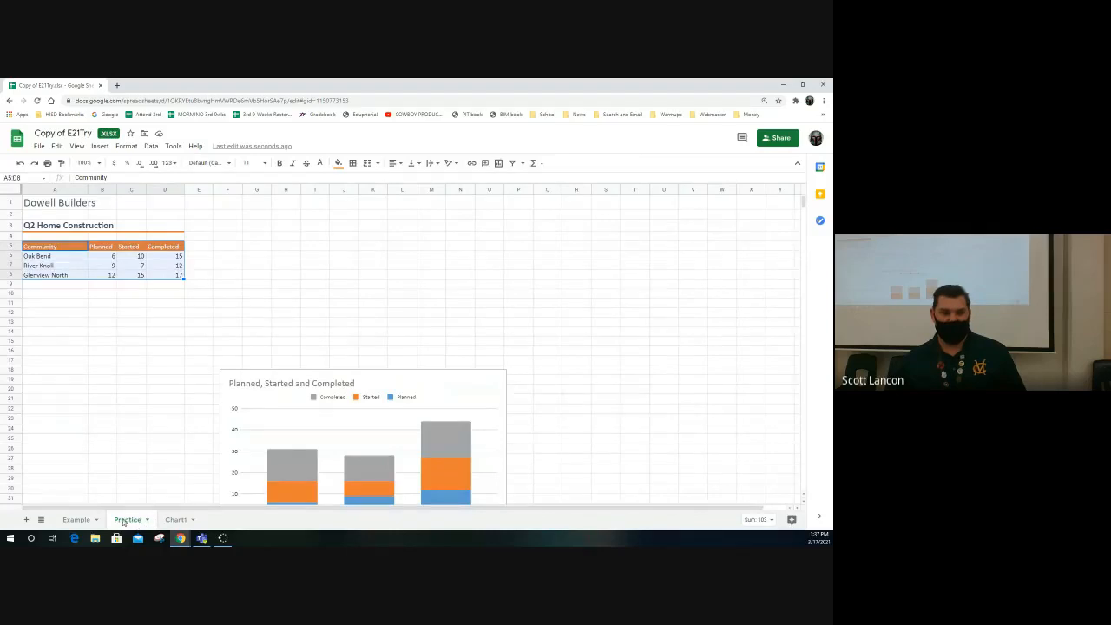
pyautogui.click(175, 519)
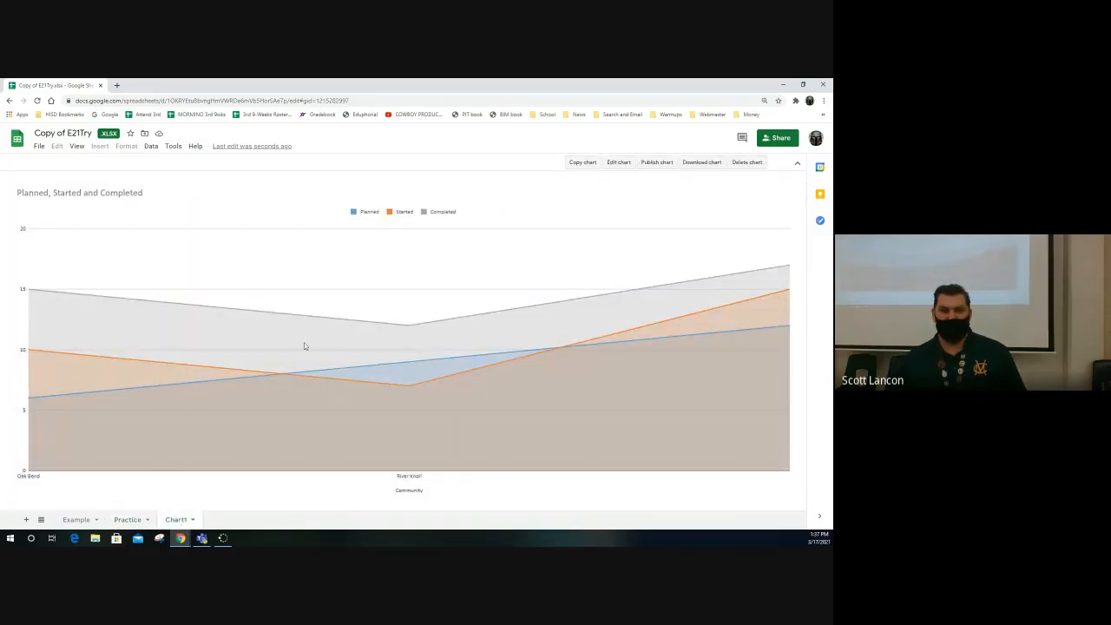
pyautogui.click(130, 520)
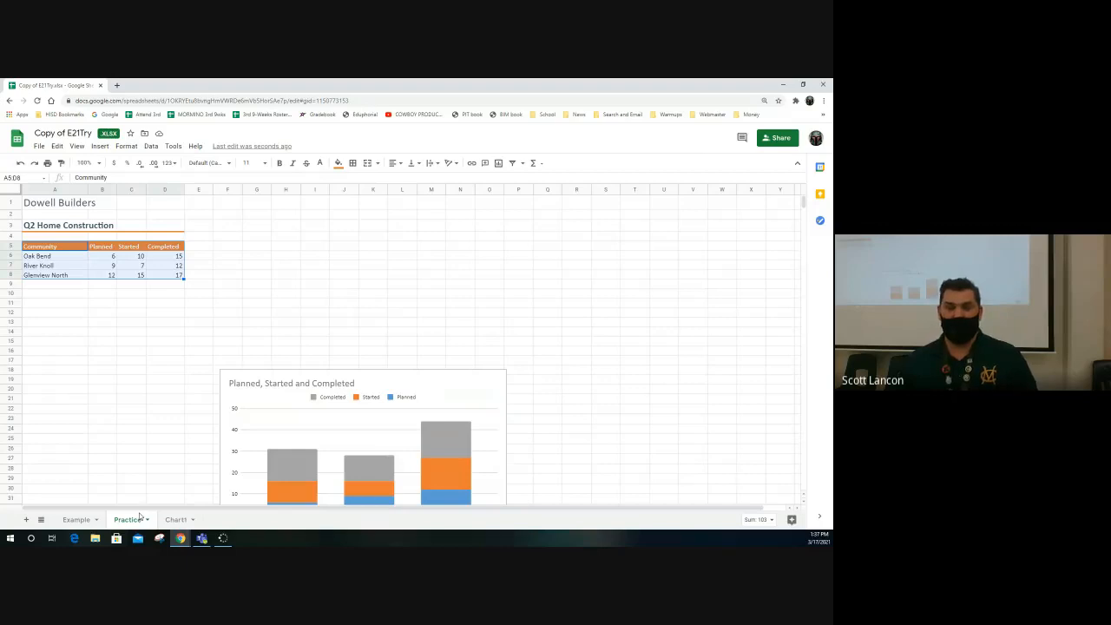
# Nudge the stacked column chart slightly up and left, and insert a new column chart from the data in A5:D8.
pyautogui.click(453, 386)
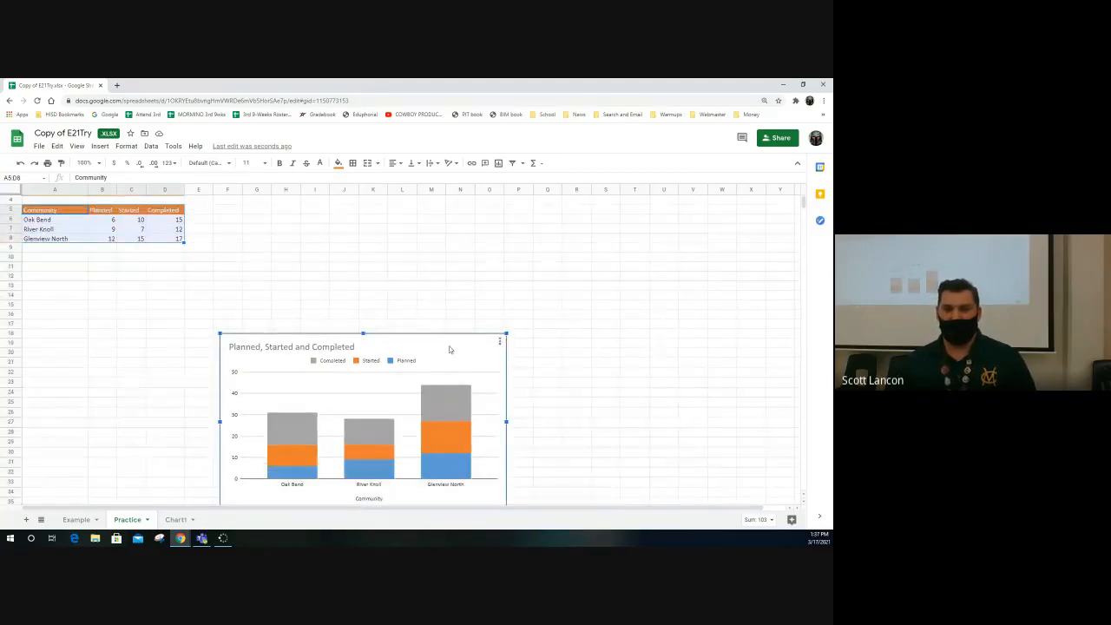
pyautogui.moveTo(424, 330)
pyautogui.mouseDown()
pyautogui.moveTo(408, 258)
pyautogui.moveTo(413, 319)
pyautogui.mouseUp()
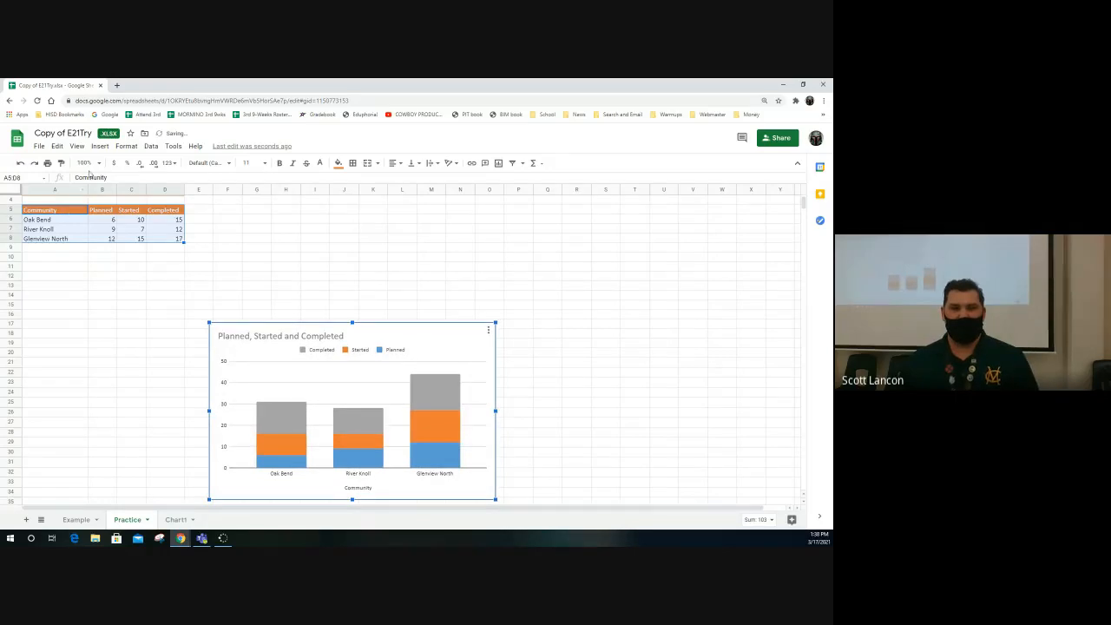
pyautogui.click(100, 146)
pyautogui.click(132, 280)
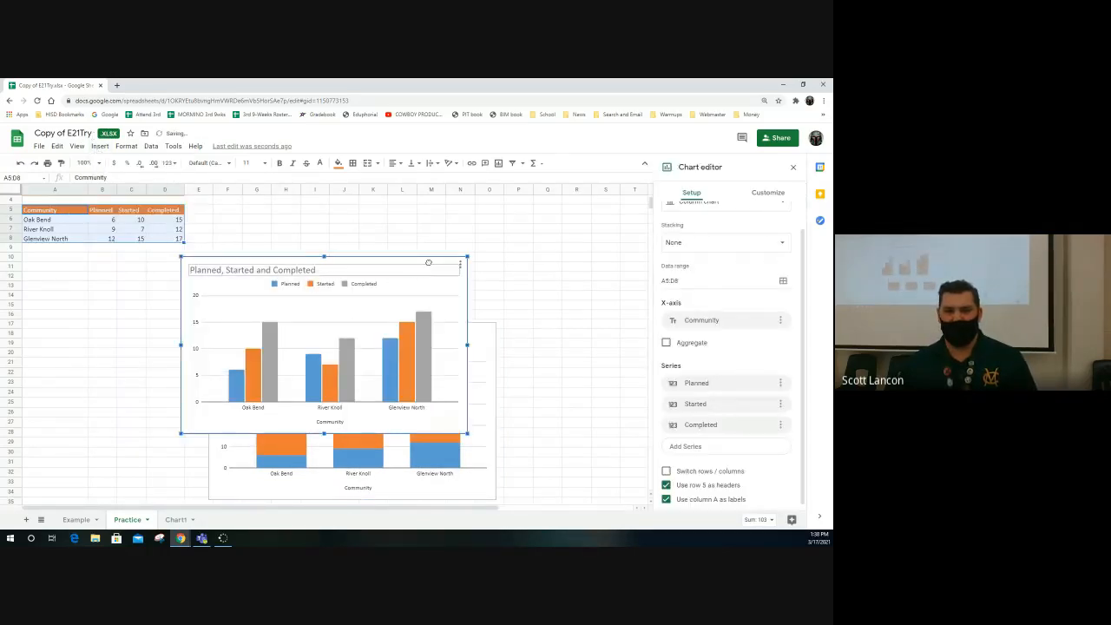
# Align the new column chart above the stacked column chart, and reduce both charts' heights so they do not overlap.
pyautogui.moveTo(419, 266); pyautogui.dragTo(447, 213)
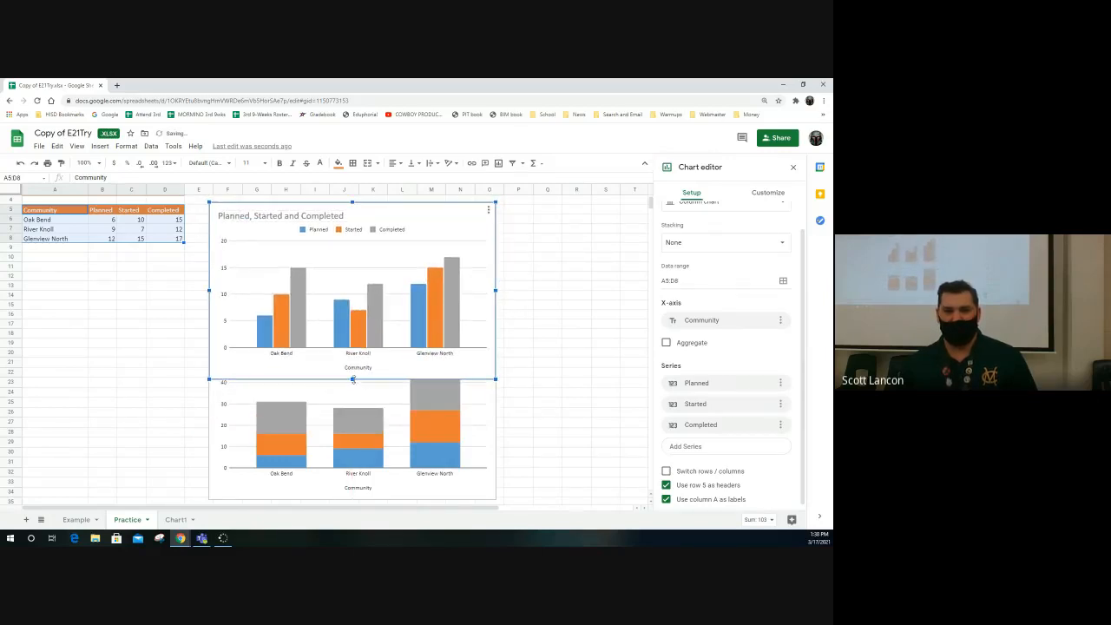
pyautogui.moveTo(352, 379)
pyautogui.mouseDown()
pyautogui.moveTo(352, 320)
pyautogui.moveTo(352, 360)
pyautogui.mouseUp()
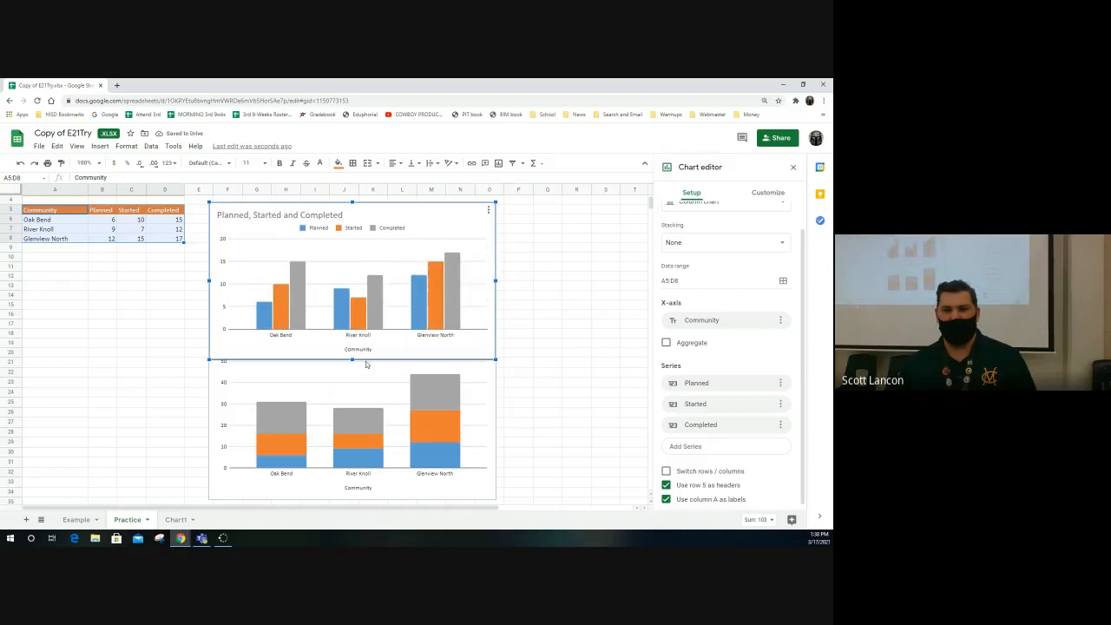
pyautogui.click(477, 382)
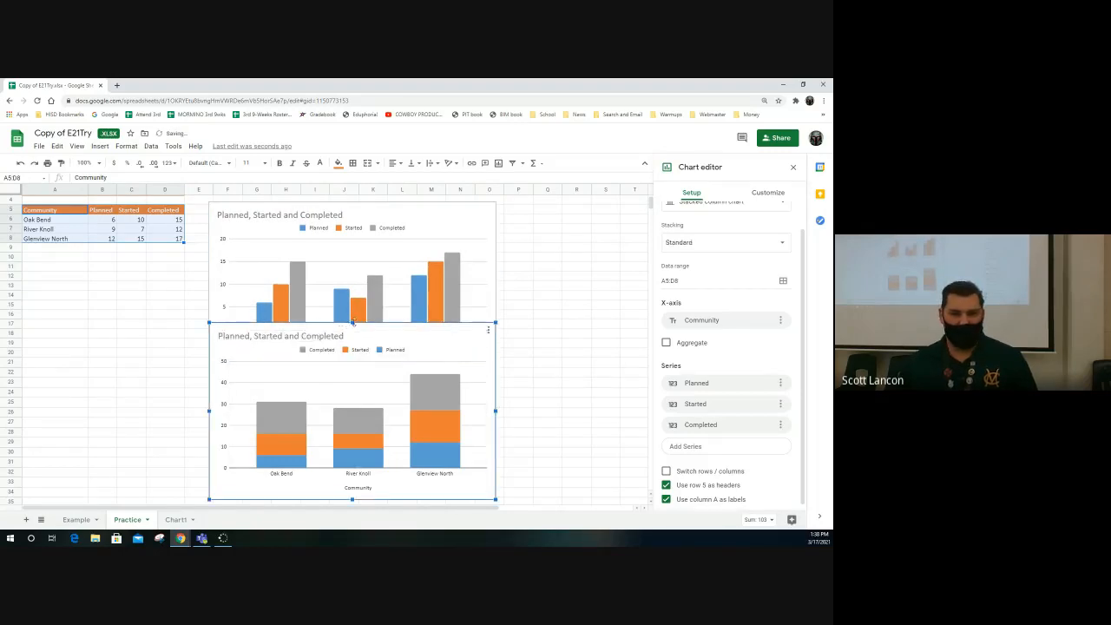
pyautogui.moveTo(353, 323); pyautogui.dragTo(360, 373)
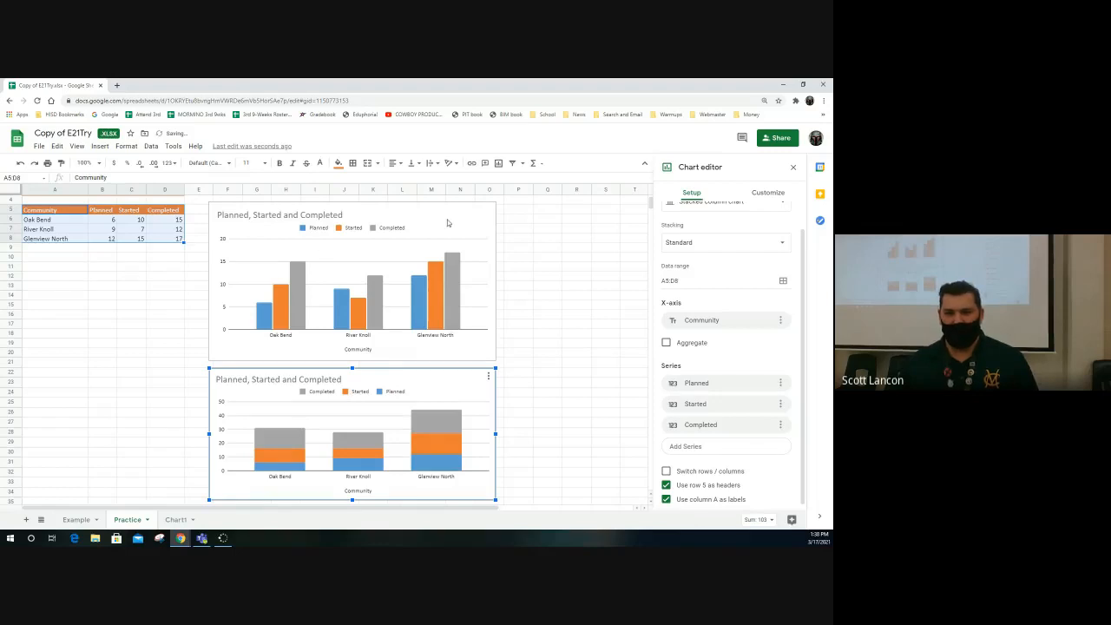
# Examine the new column chart's setup options and its series customization options, including series selection and axis.
pyautogui.click(430, 247)
pyautogui.click(415, 304)
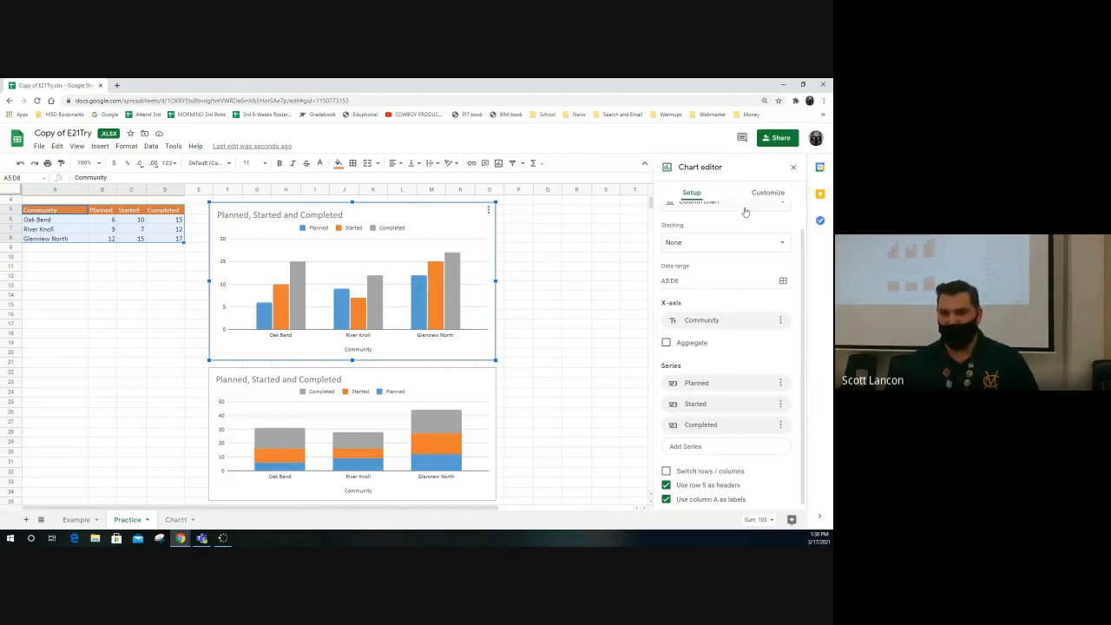
pyautogui.scroll(-1, 735, 298)
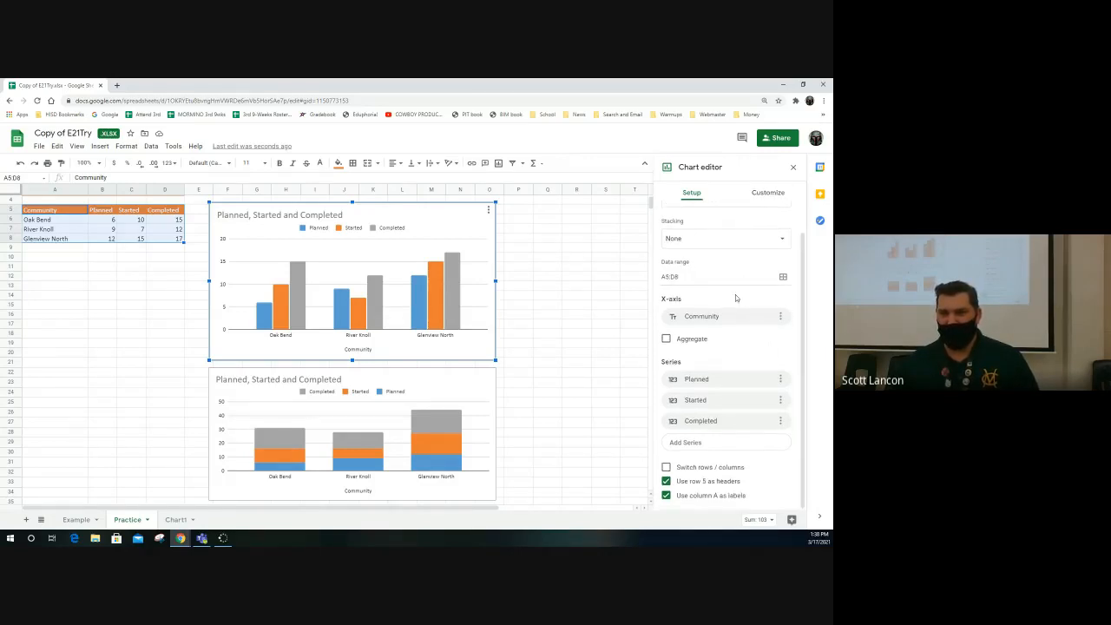
pyautogui.scroll(2, 726, 265)
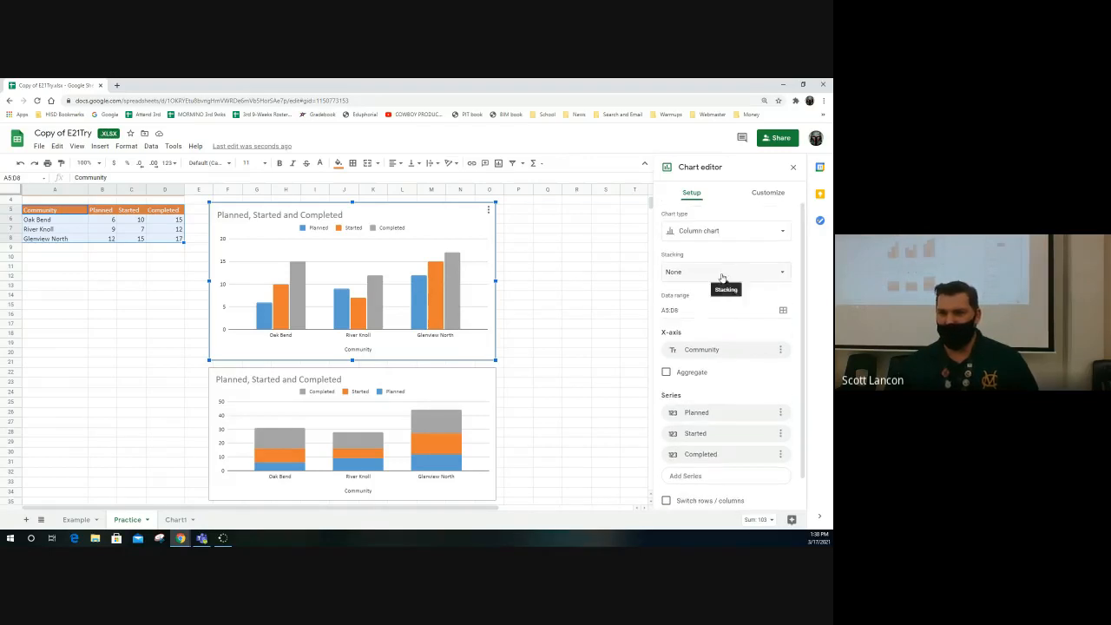
pyautogui.scroll(-2, 720, 291)
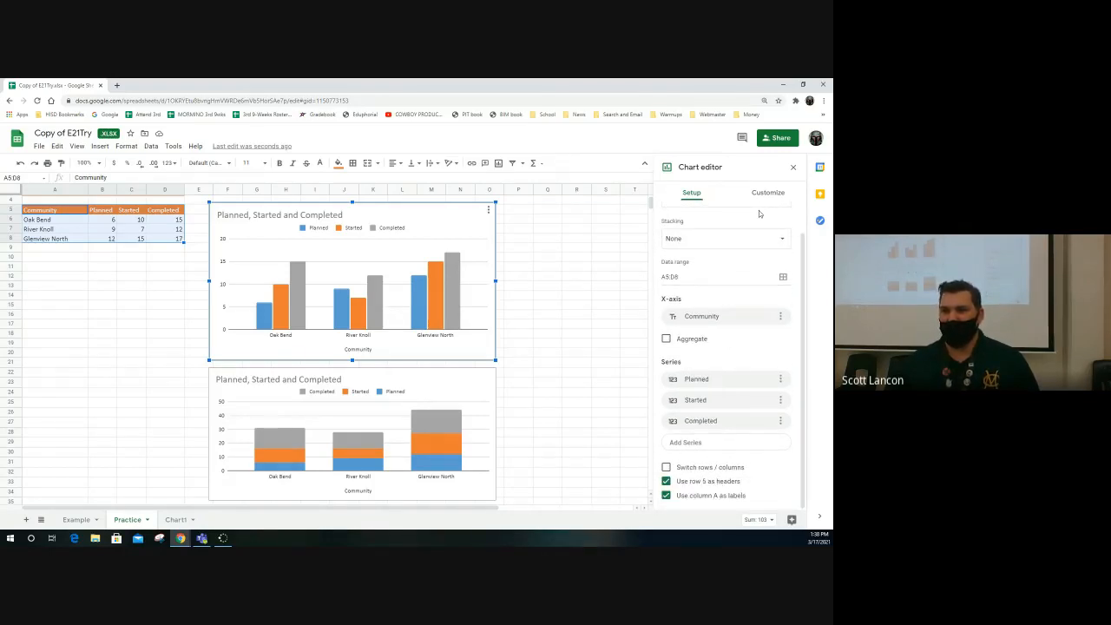
pyautogui.click(767, 197)
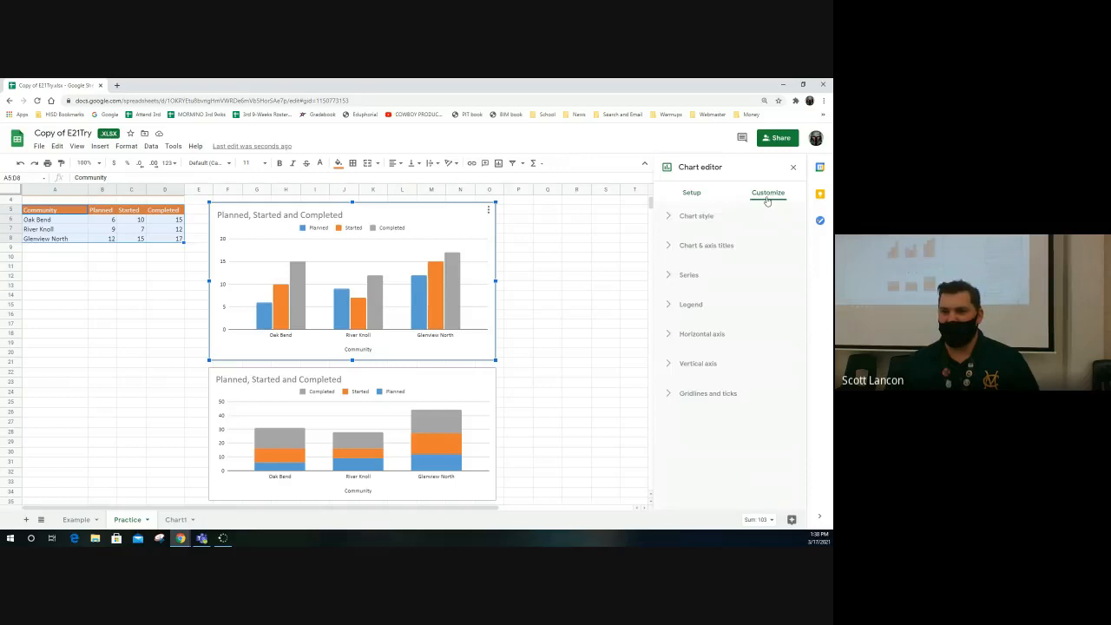
pyautogui.click(669, 276)
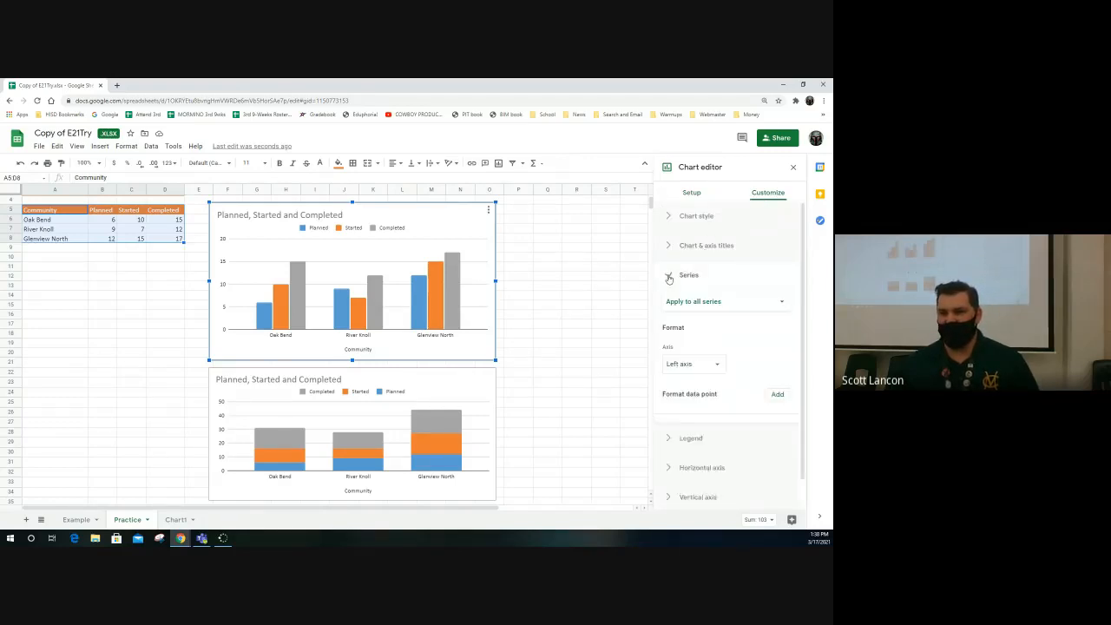
pyautogui.click(781, 303)
pyautogui.click(781, 306)
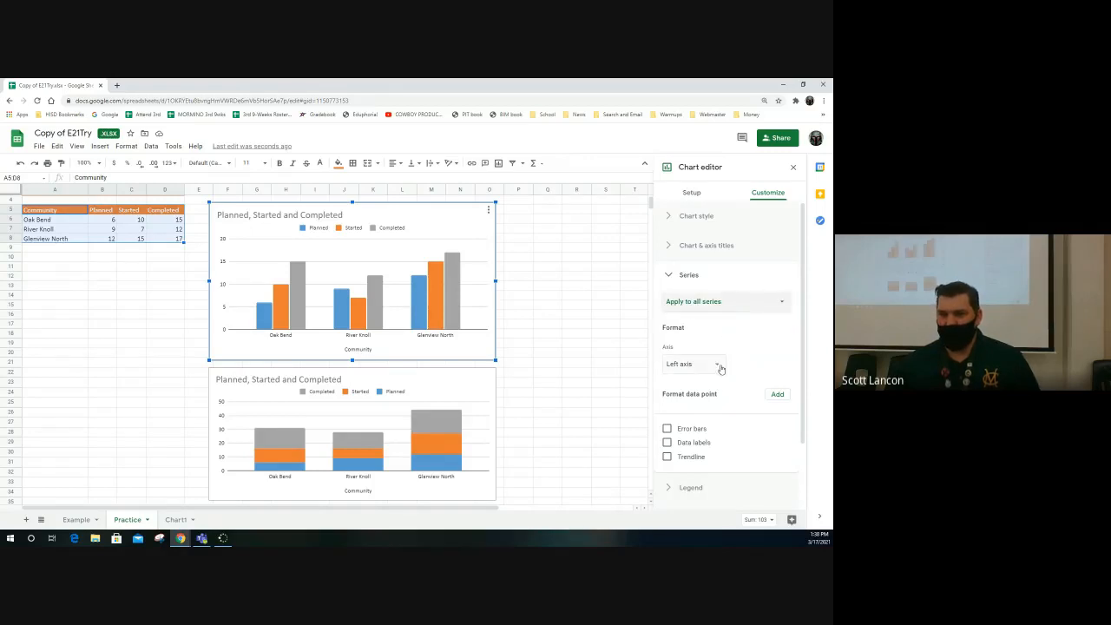
pyautogui.click(718, 365)
pyautogui.click(750, 348)
pyautogui.scroll(-2, 750, 352)
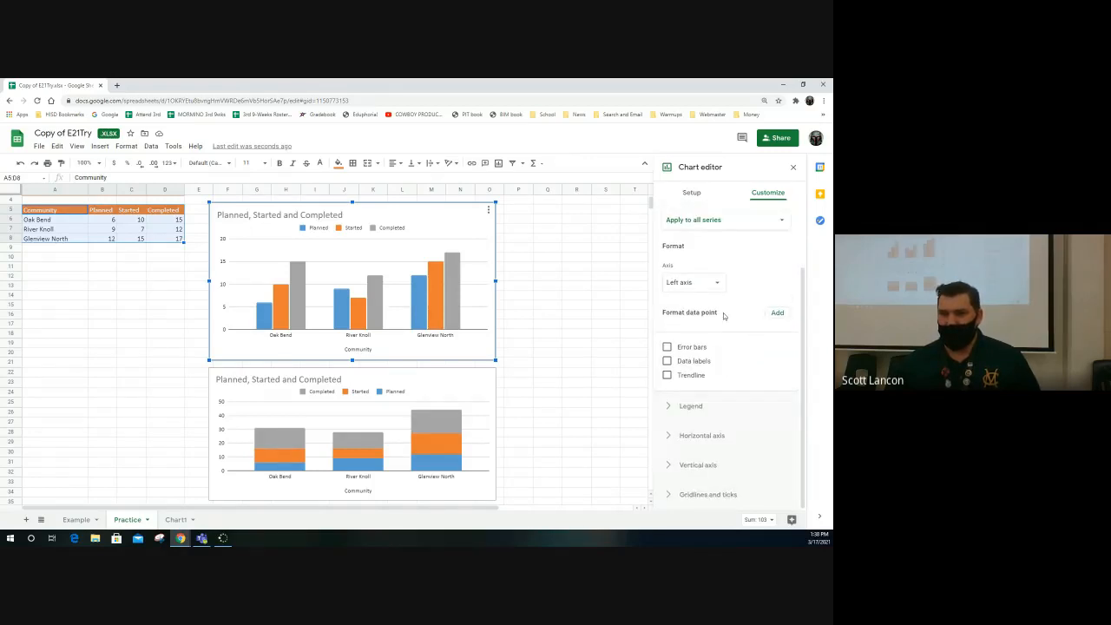
# Toggle error bars on and off for all series of the column chart, and enable data labels with type Value.
pyautogui.click(666, 347)
pyautogui.click(666, 348)
pyautogui.click(666, 361)
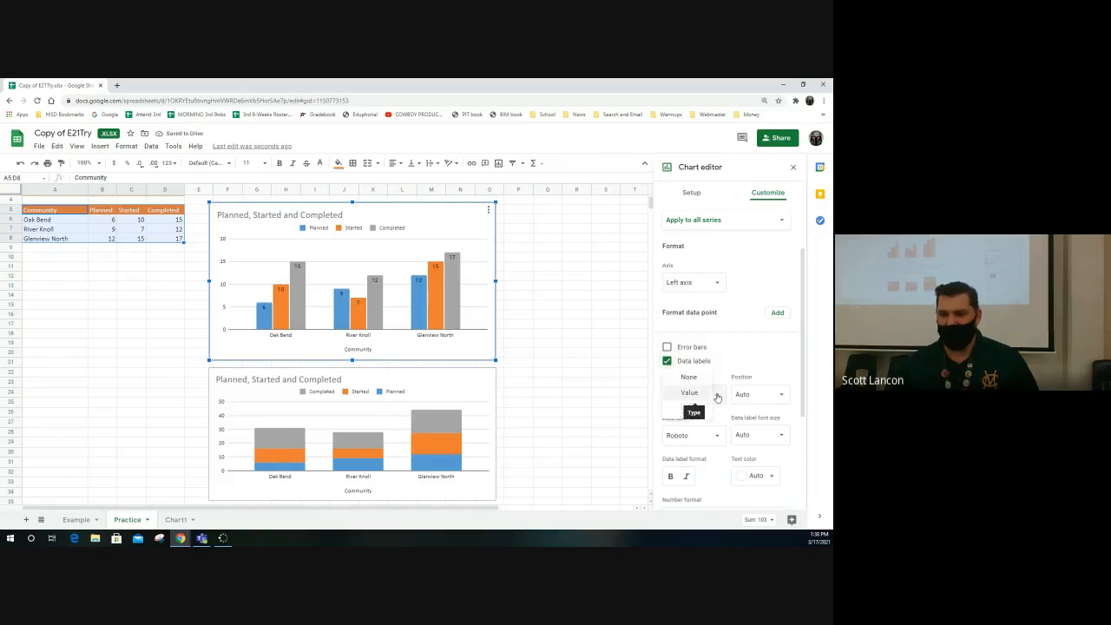
pyautogui.click(713, 395)
pyautogui.click(689, 392)
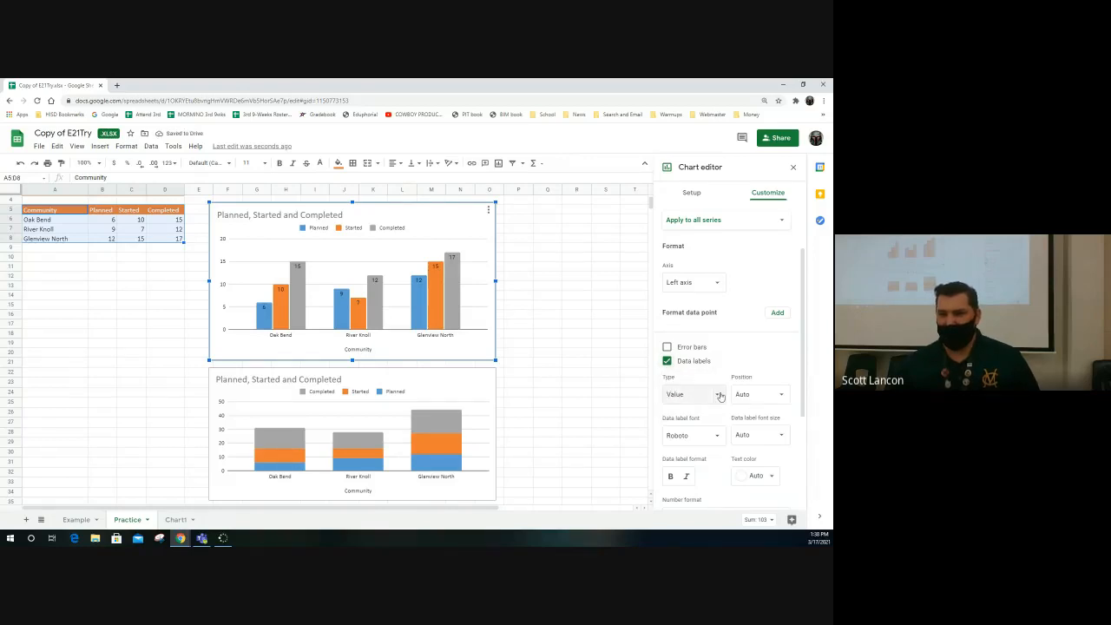
# Try the Currency and Percent number formats on the data labels, and restore the format to From source data.
pyautogui.scroll(-2, 738, 382)
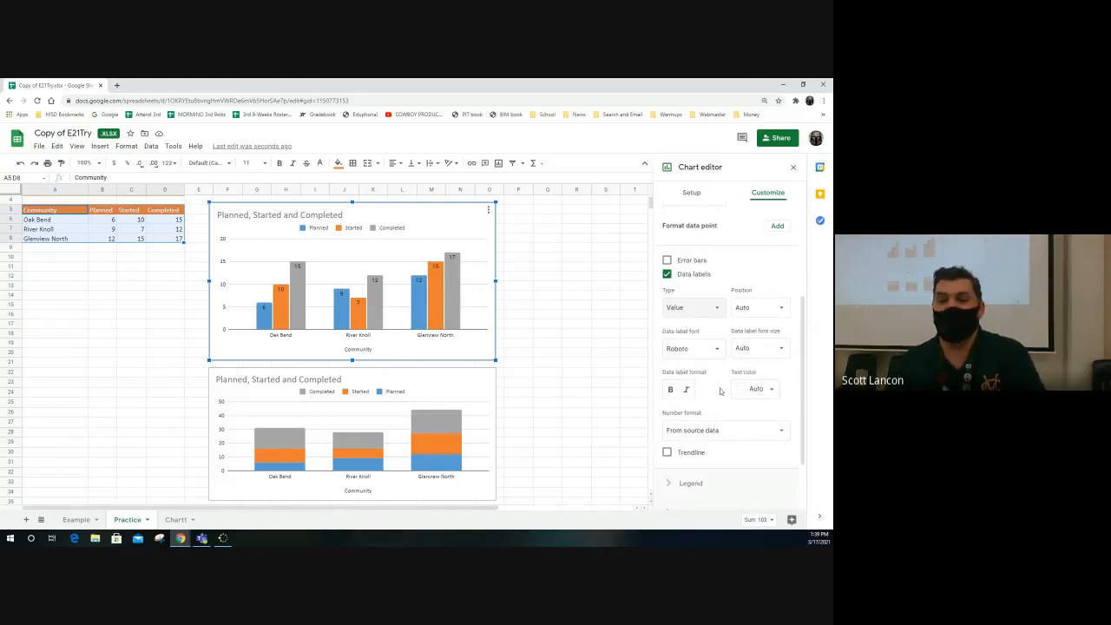
pyautogui.click(778, 431)
pyautogui.click(764, 436)
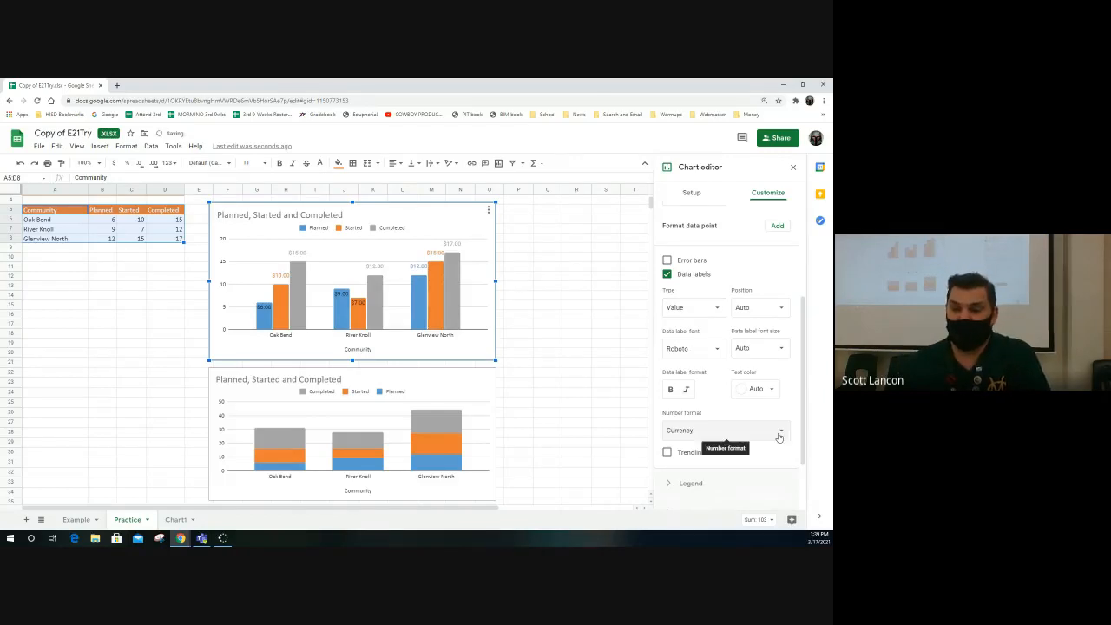
pyautogui.click(779, 436)
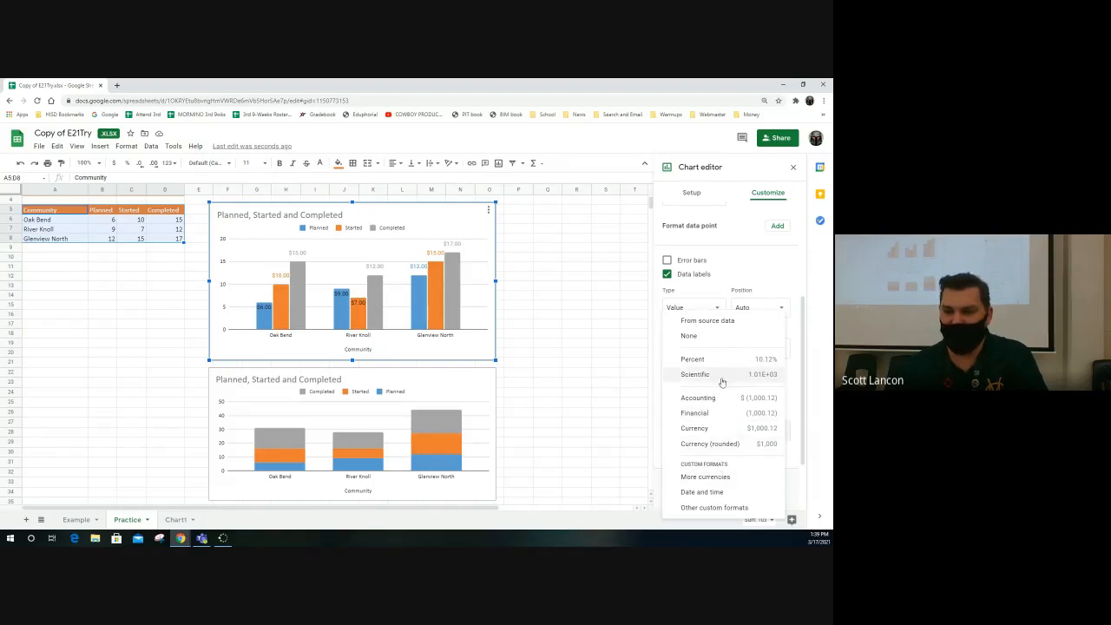
pyautogui.click(714, 360)
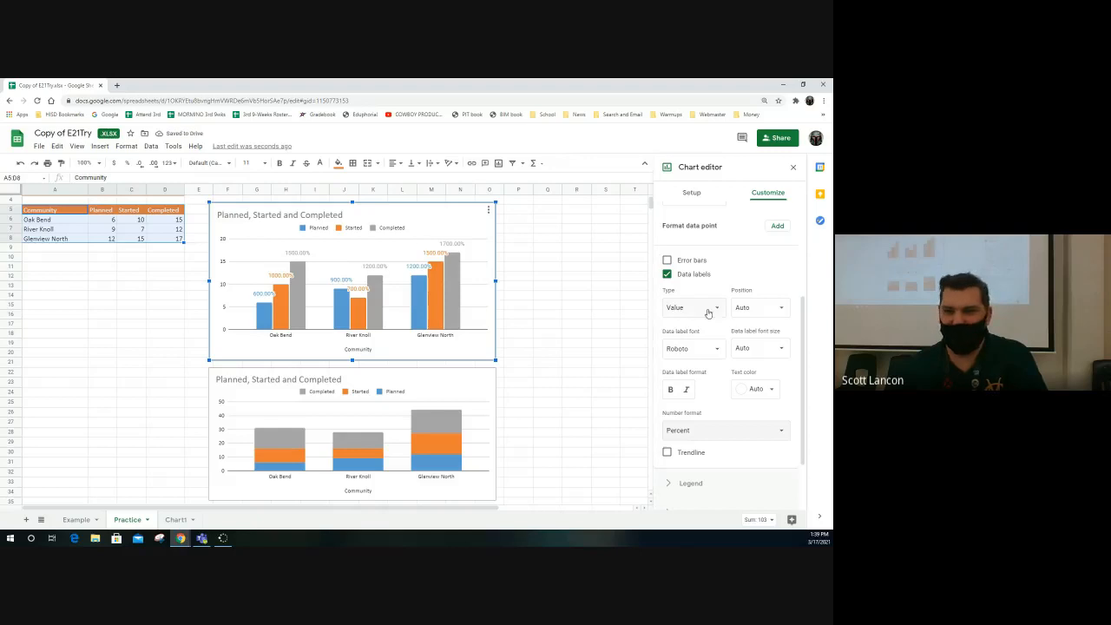
pyautogui.click(732, 430)
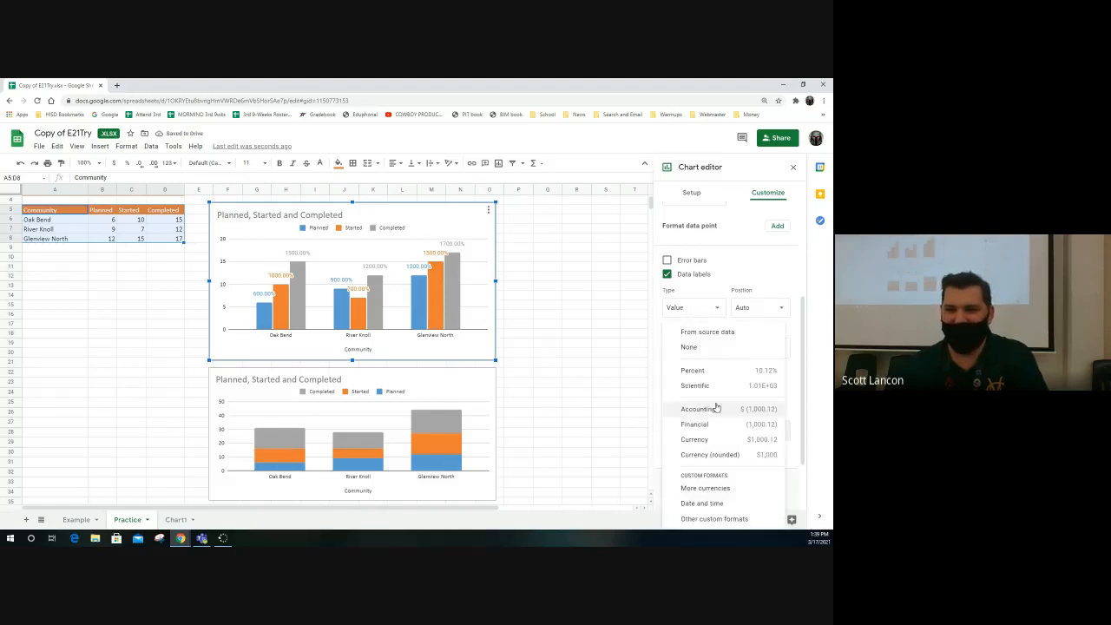
pyautogui.click(709, 331)
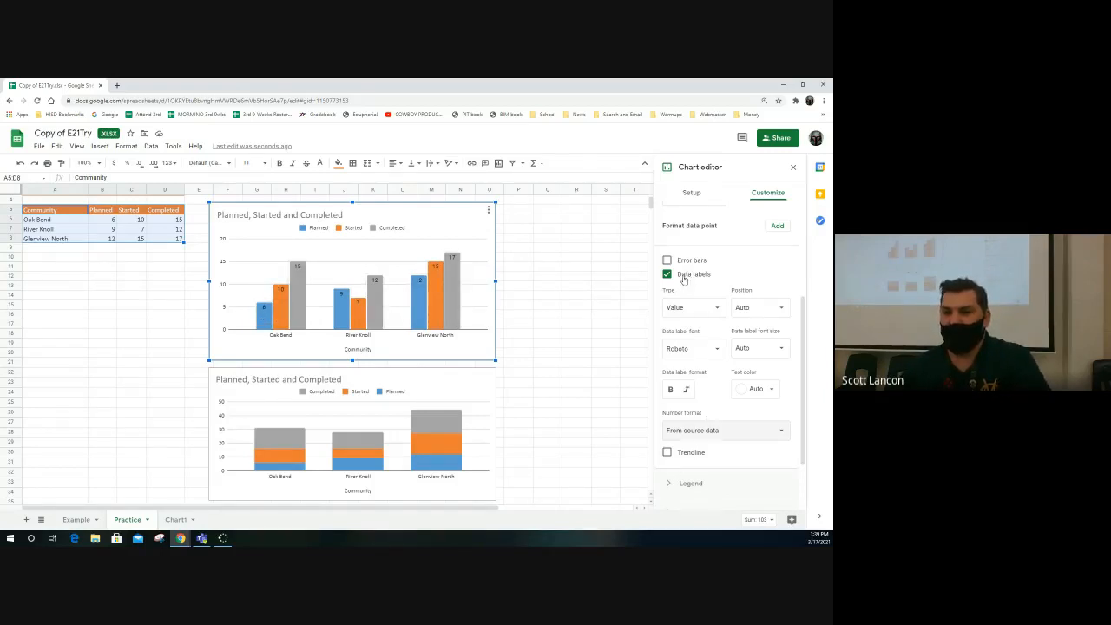
# Close the column chart's series options, and look through its legend and horizontal axis customization options.
pyautogui.scroll(1, 686, 278)
pyautogui.scroll(1, 685, 277)
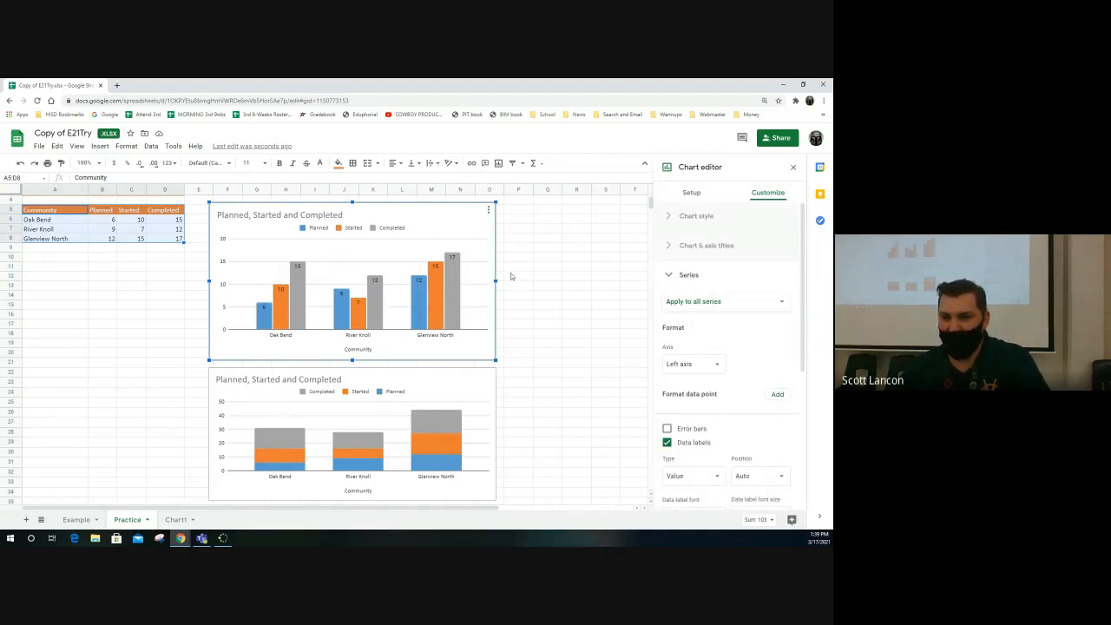
pyautogui.click(669, 276)
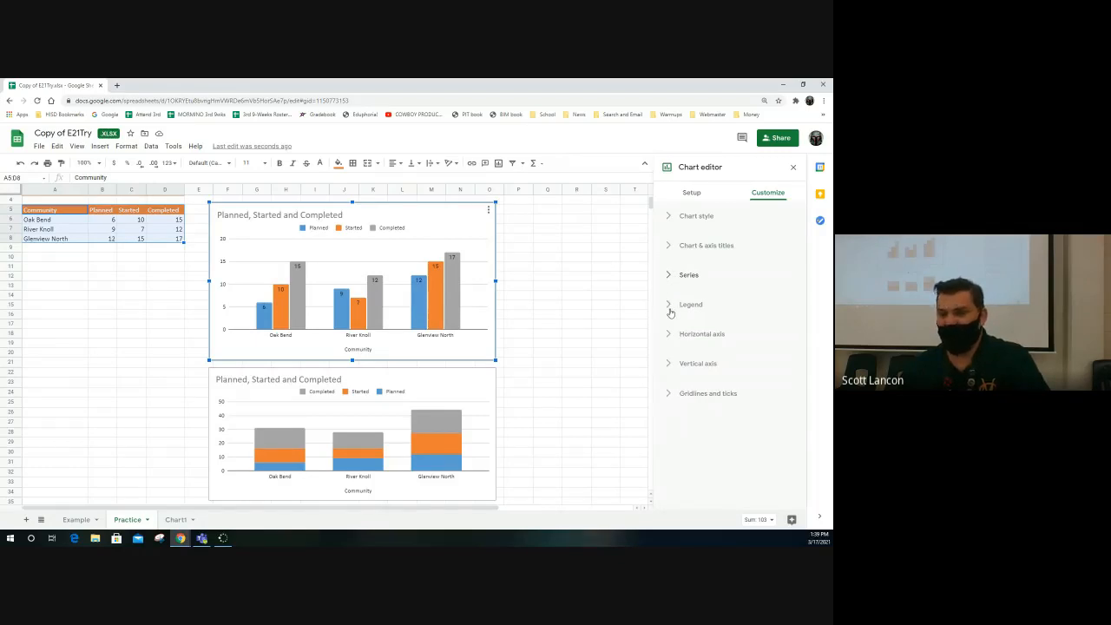
pyautogui.click(670, 313)
pyautogui.click(669, 309)
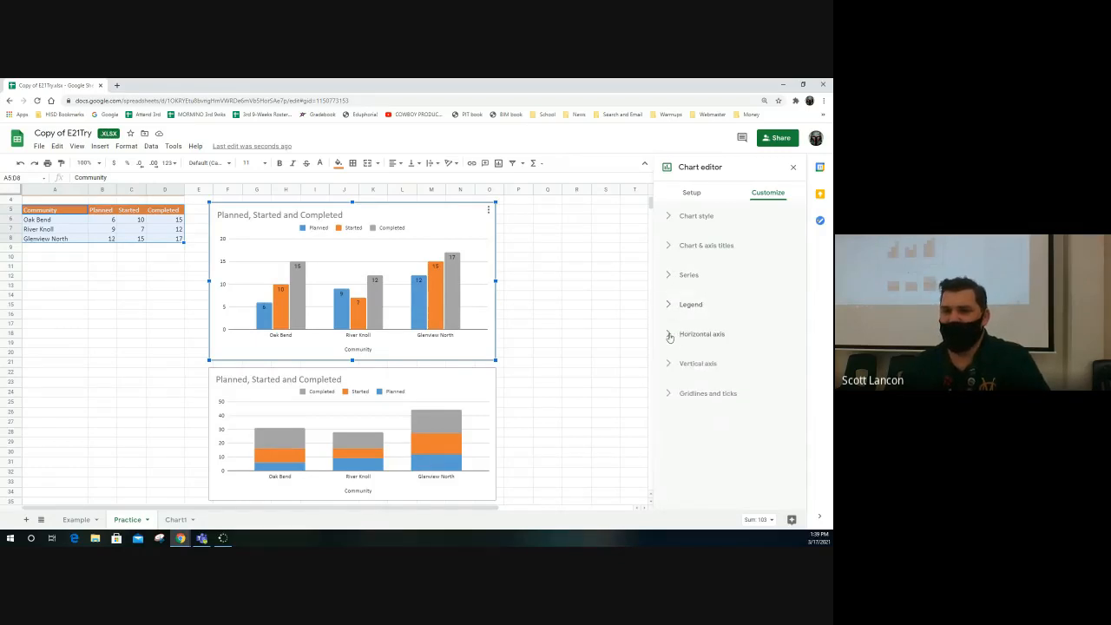
pyautogui.click(669, 336)
pyautogui.click(669, 336)
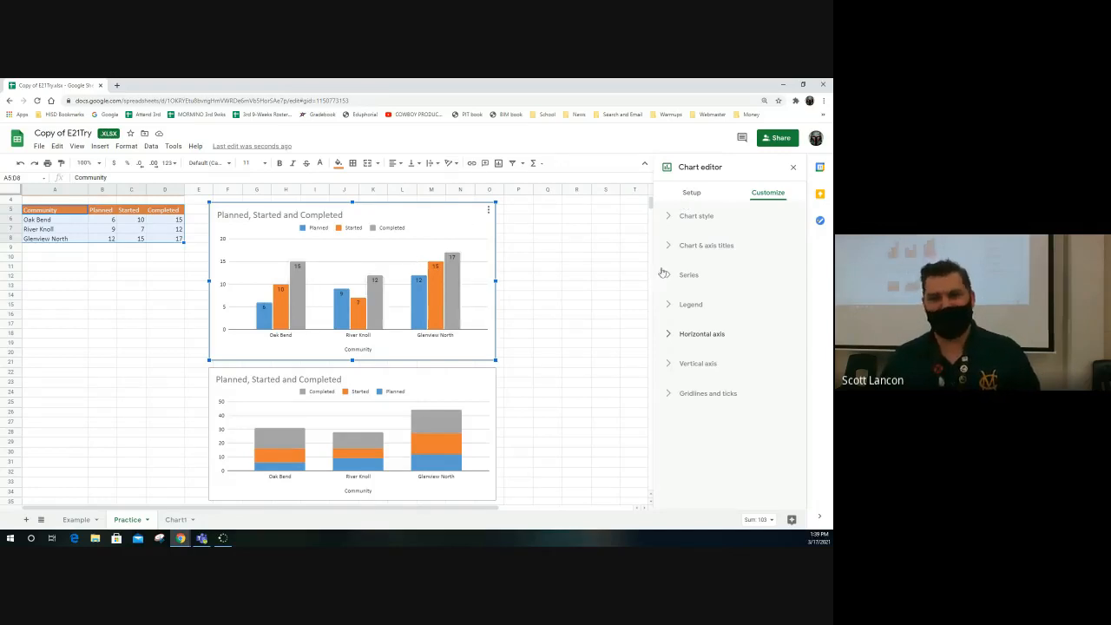
# Change the lower stacked column chart to a 100% stacked column chart.
pyautogui.click(346, 446)
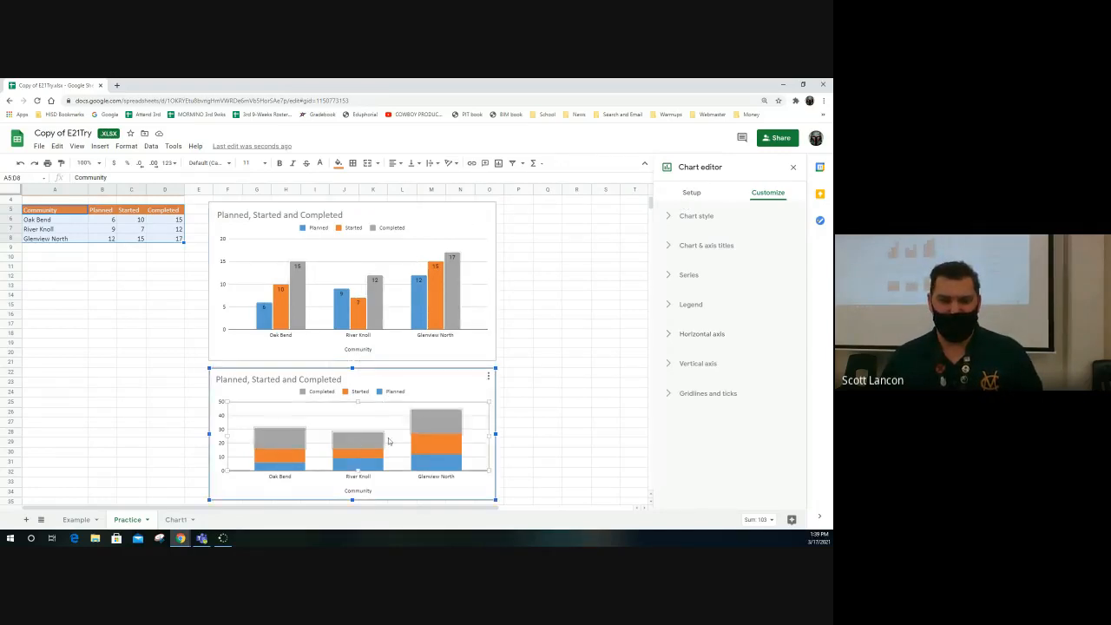
pyautogui.click(690, 194)
pyautogui.click(735, 230)
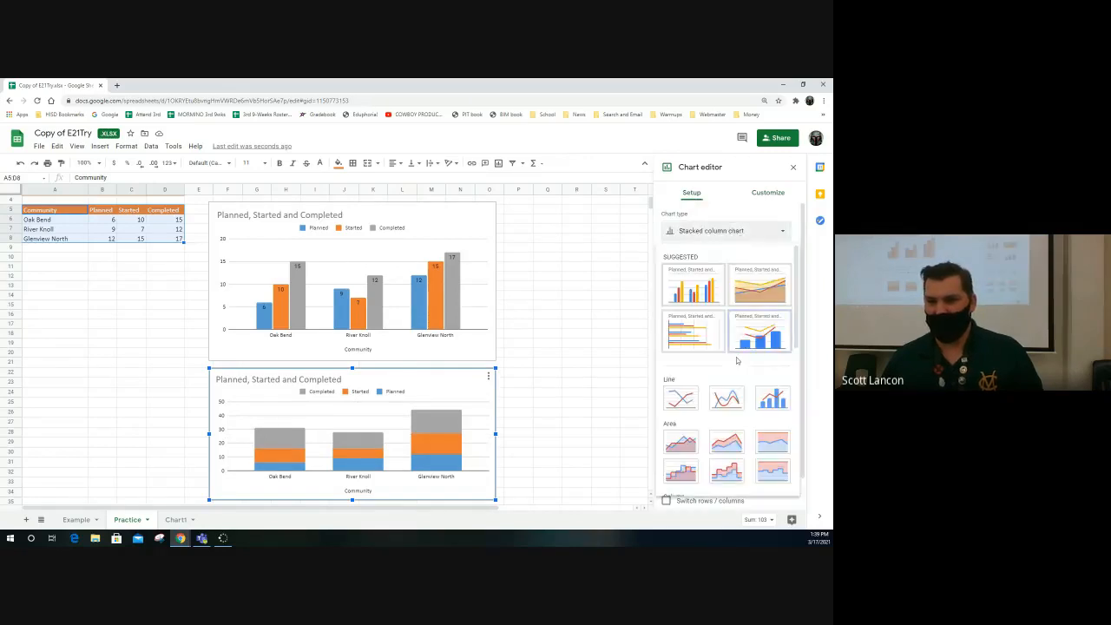
pyautogui.scroll(-3, 747, 373)
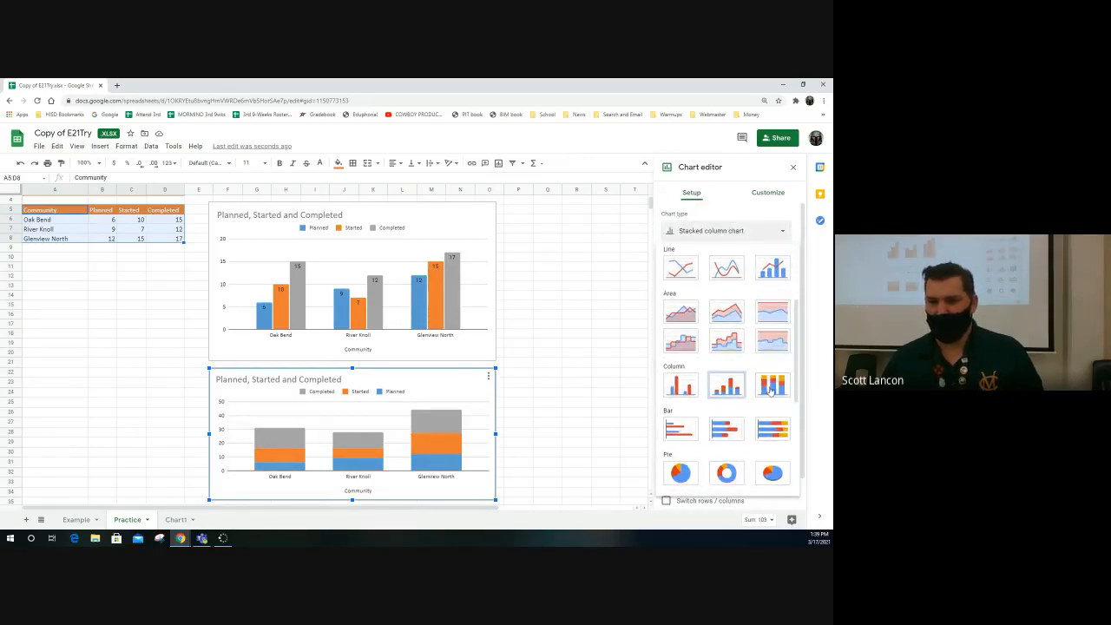
pyautogui.click(772, 385)
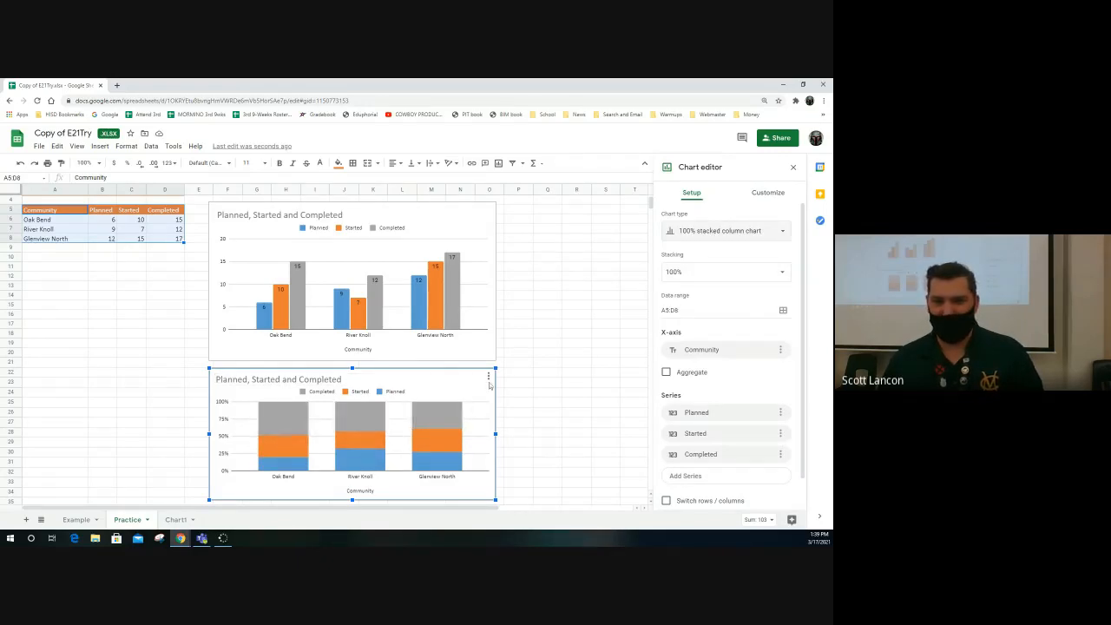
# Enable data labels with type Value for all series of the 100% stacked column chart.
pyautogui.scroll(-1, 718, 339)
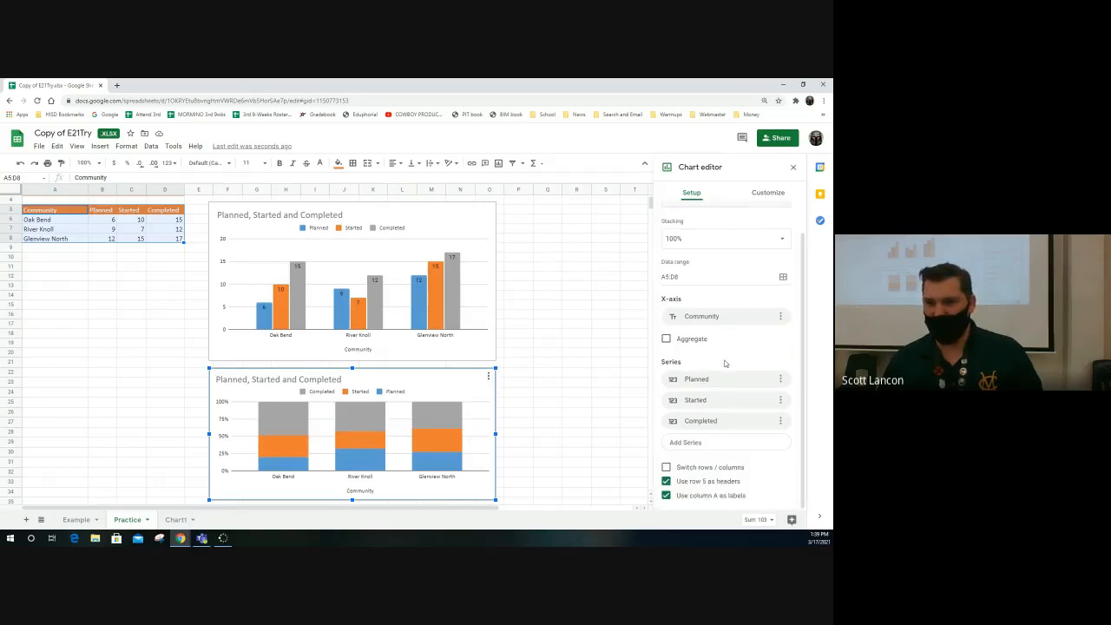
pyautogui.scroll(1, 720, 339)
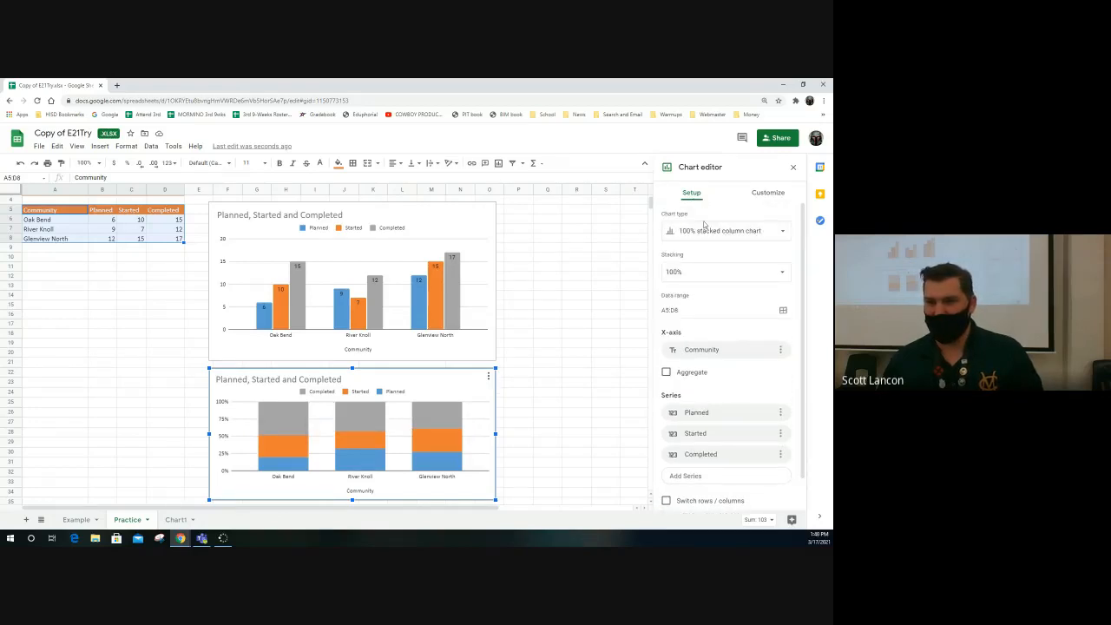
pyautogui.scroll(-1, 721, 362)
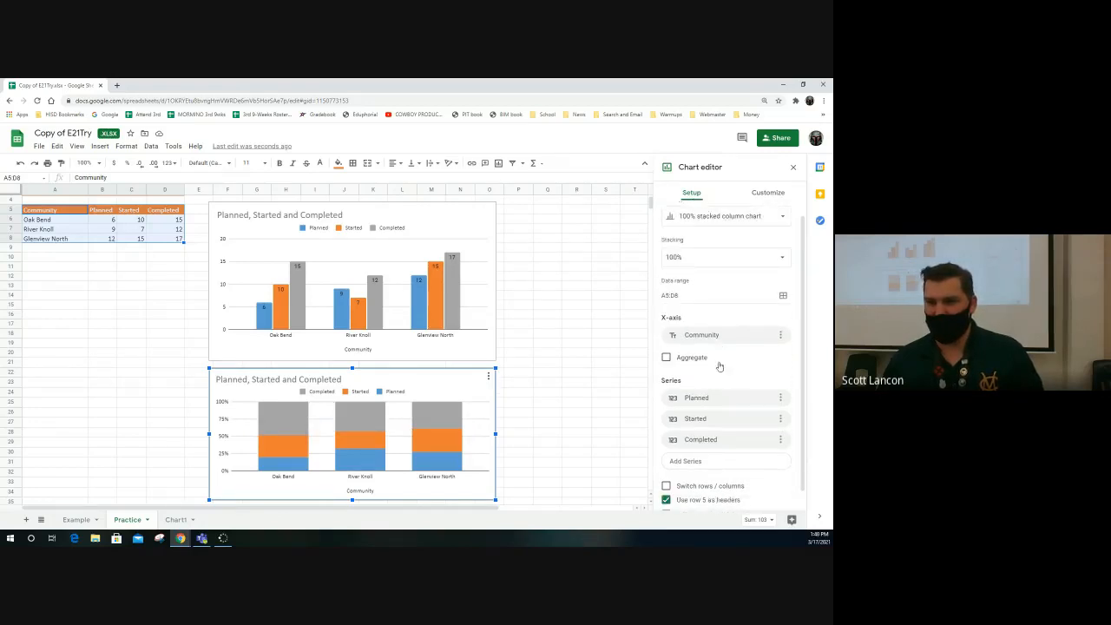
pyautogui.click(768, 193)
pyautogui.click(675, 275)
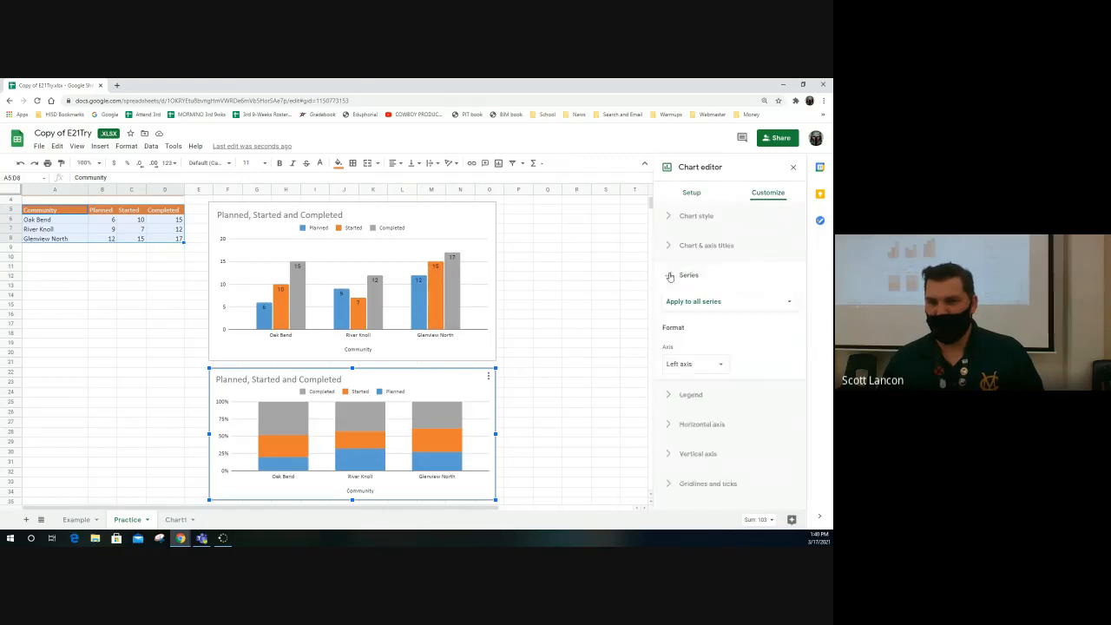
pyautogui.scroll(-1, 678, 356)
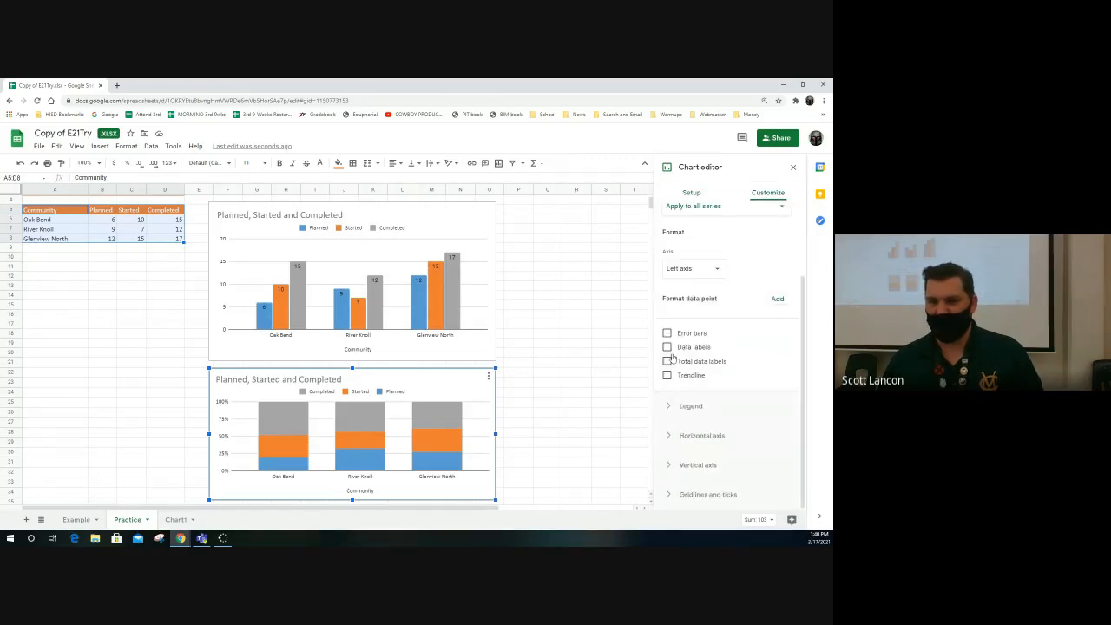
pyautogui.click(666, 346)
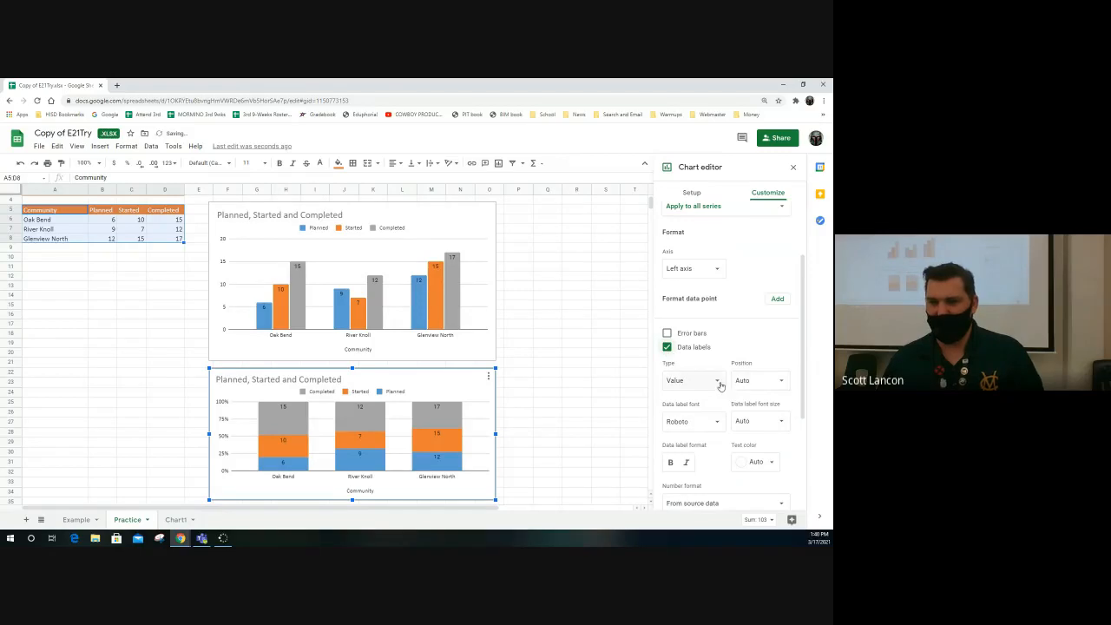
pyautogui.click(716, 382)
pyautogui.click(696, 383)
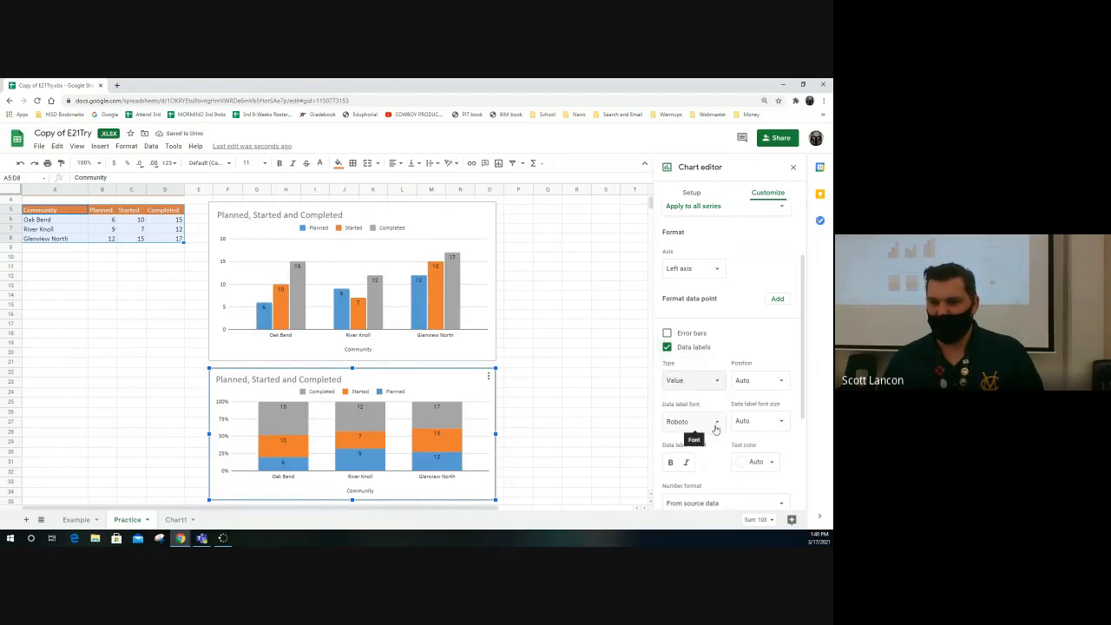
# Try the Percent number format on the 100% stacked chart's data labels, and toggle total data labels on and off.
pyautogui.scroll(-2, 711, 386)
pyautogui.click(712, 380)
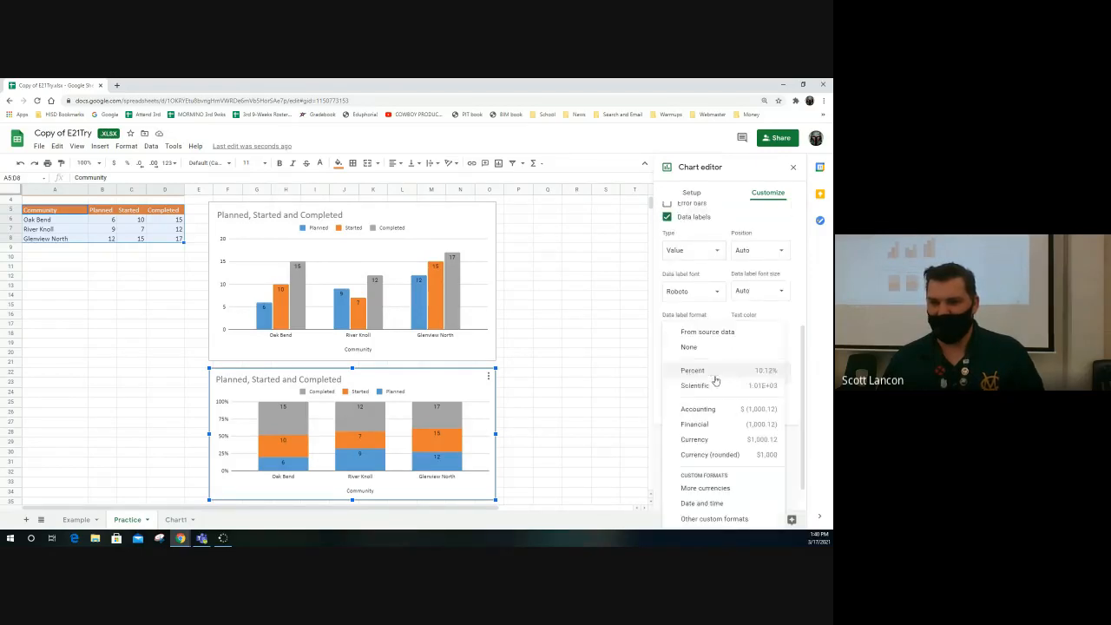
pyautogui.click(713, 384)
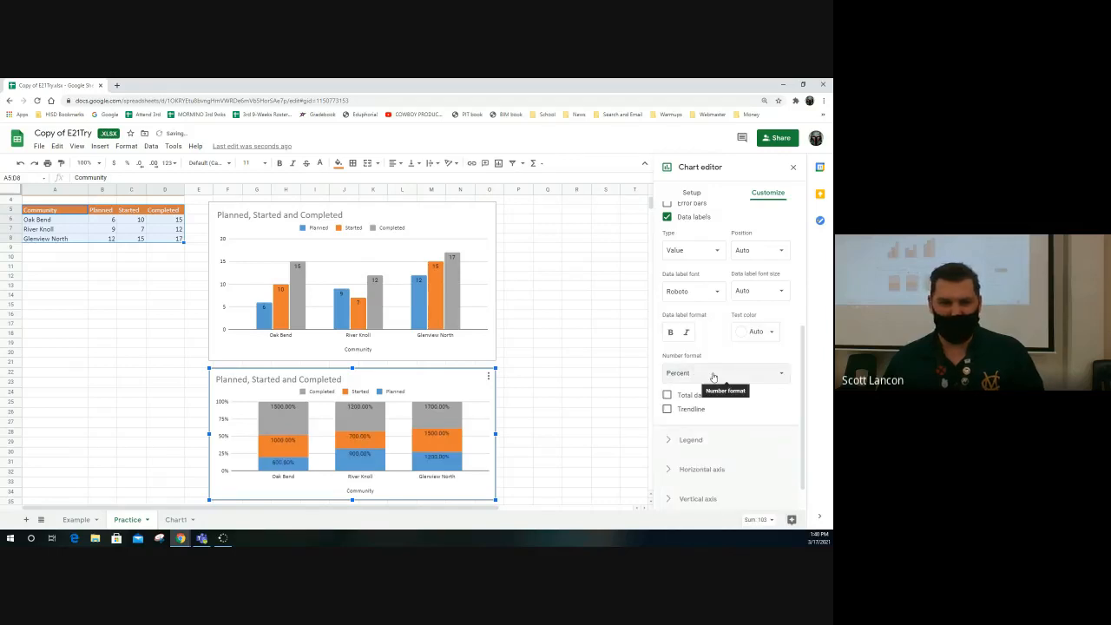
pyautogui.click(668, 396)
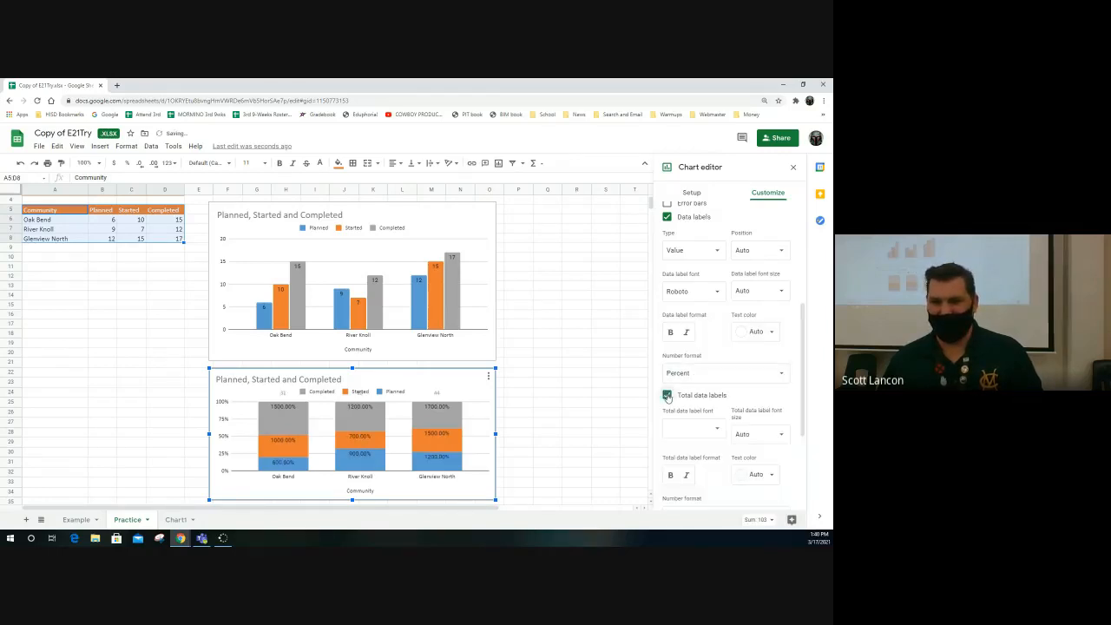
pyautogui.click(717, 428)
pyautogui.click(667, 396)
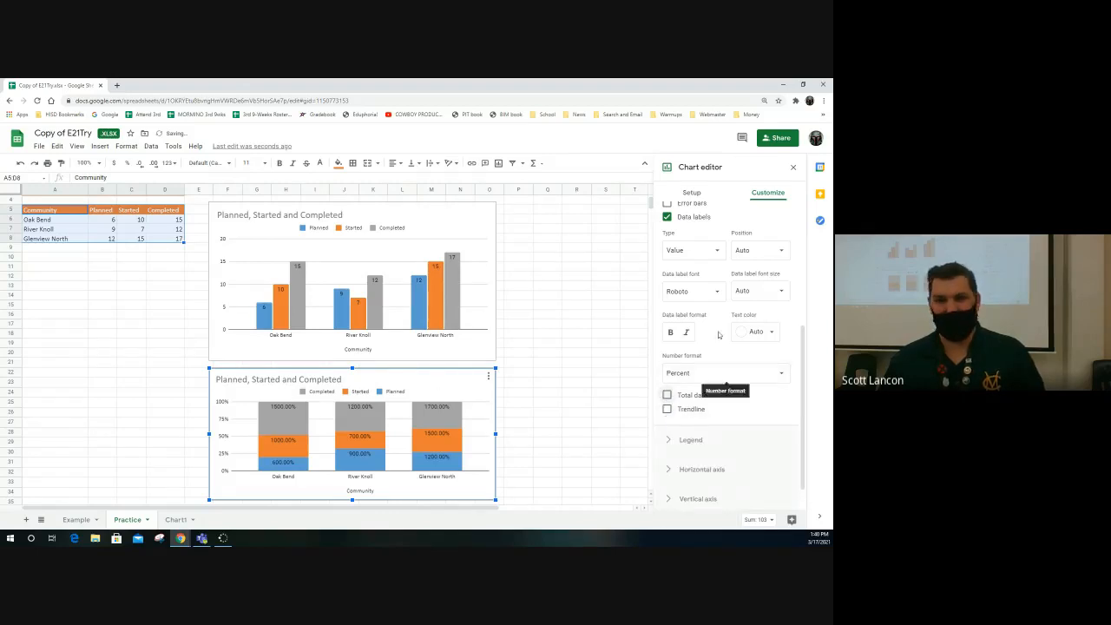
# Try total data labels in place of the regular data labels on the 100% stacked chart, and switch back to data labels.
pyautogui.scroll(2, 726, 331)
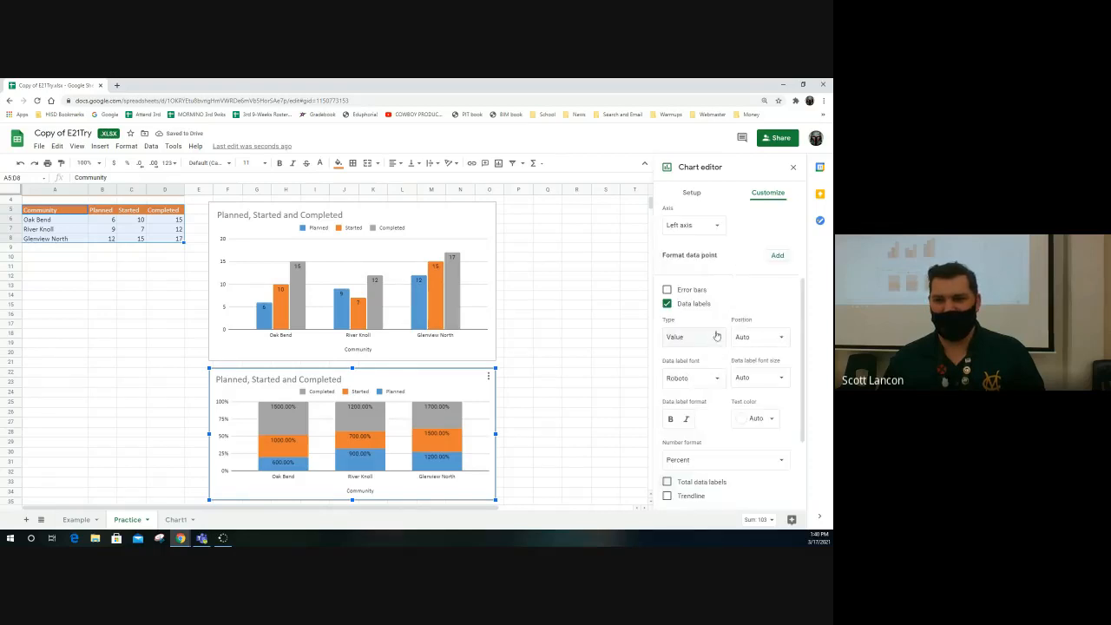
pyautogui.click(719, 337)
pyautogui.click(701, 323)
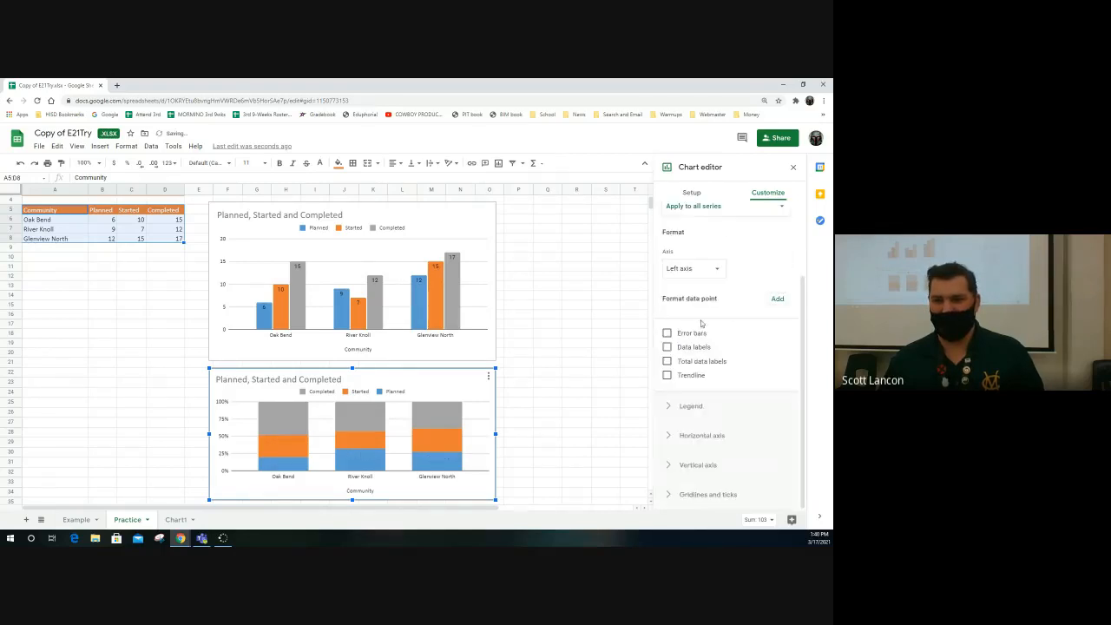
pyautogui.click(666, 361)
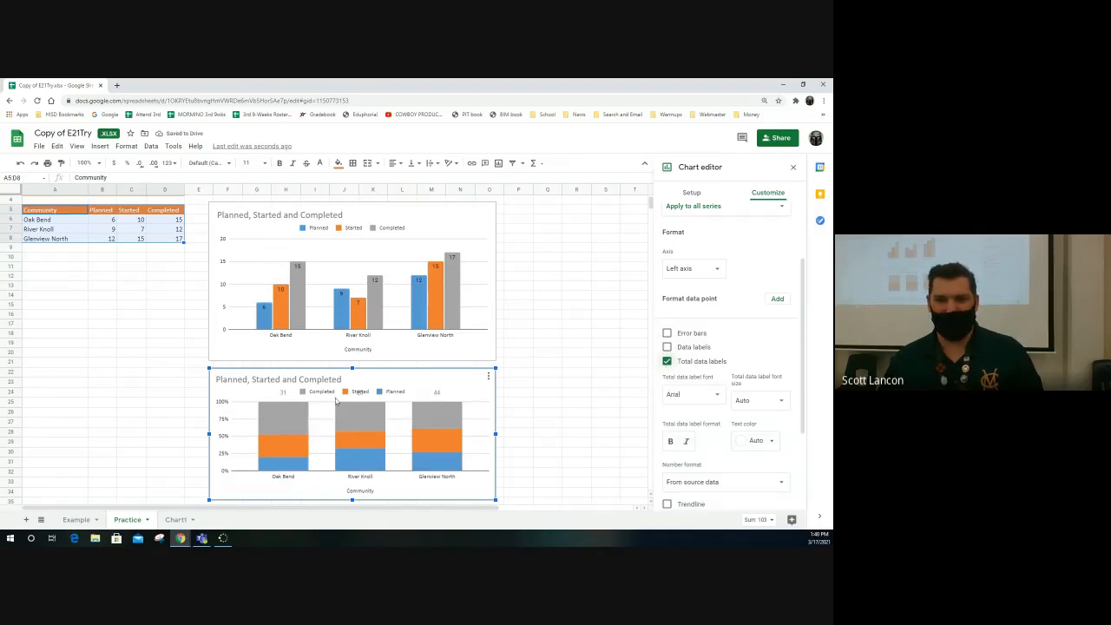
pyautogui.click(666, 347)
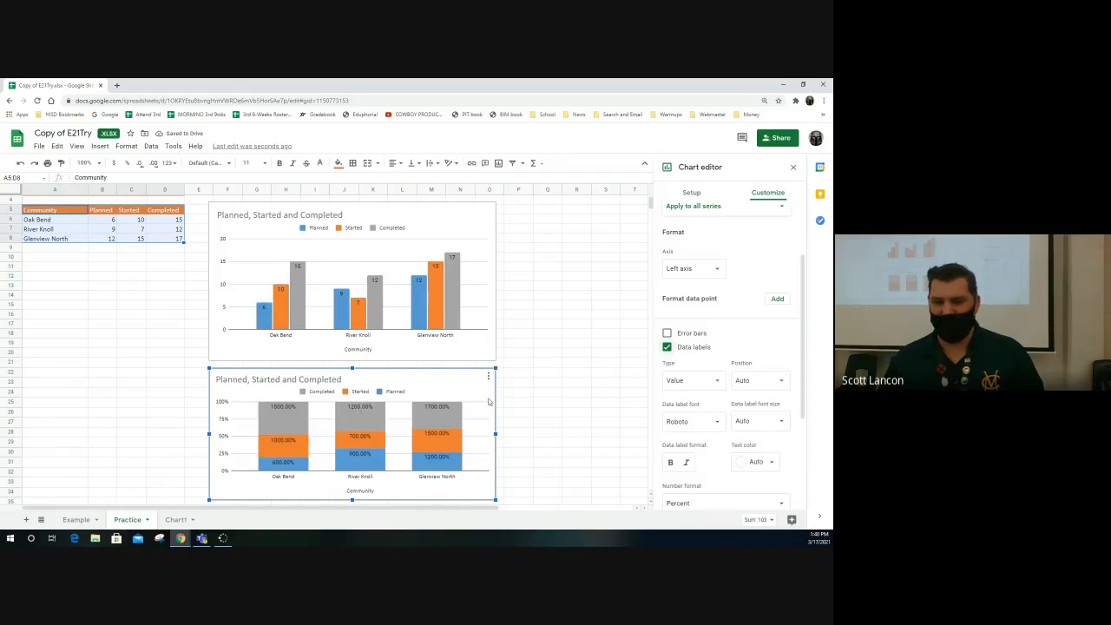
# Check the data label position and type options, and set the labels' number format to From source data.
pyautogui.click(777, 381)
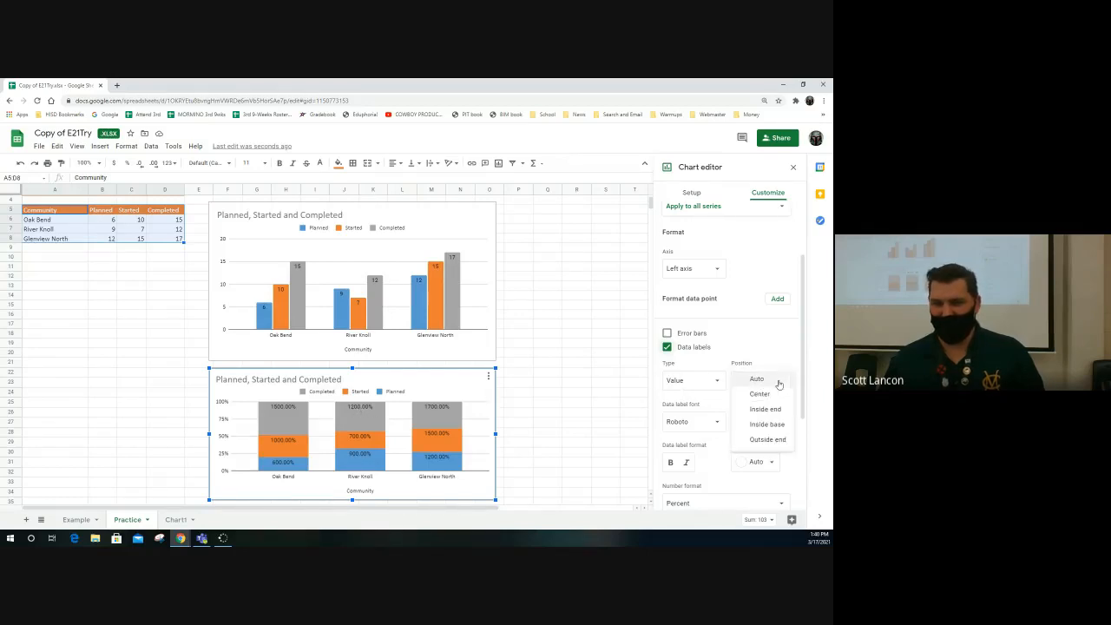
pyautogui.click(778, 381)
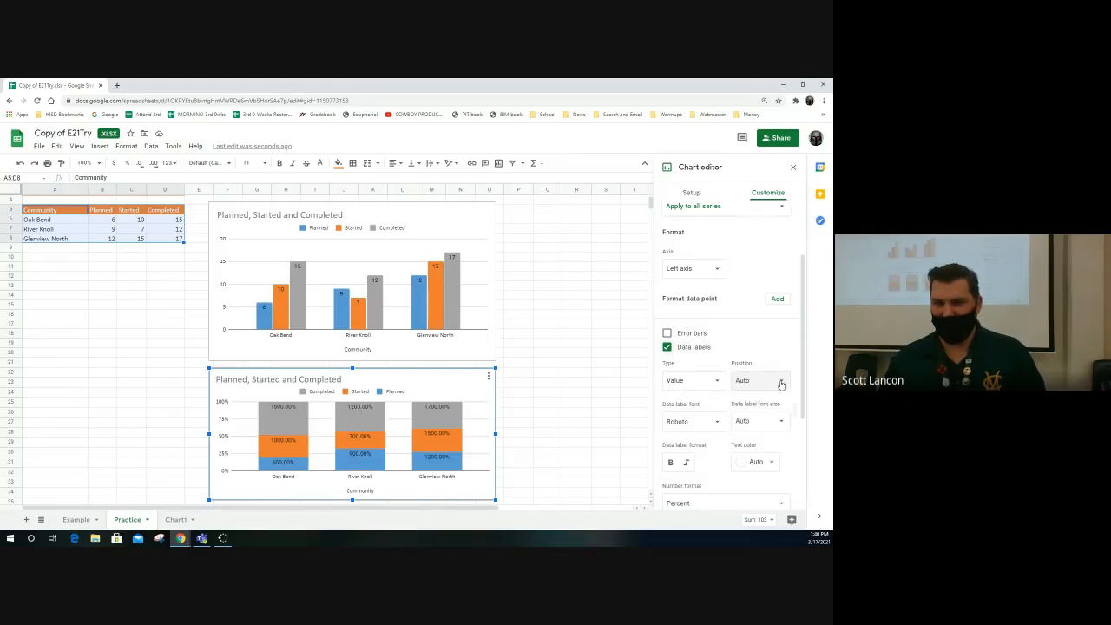
pyautogui.click(716, 383)
pyautogui.click(694, 381)
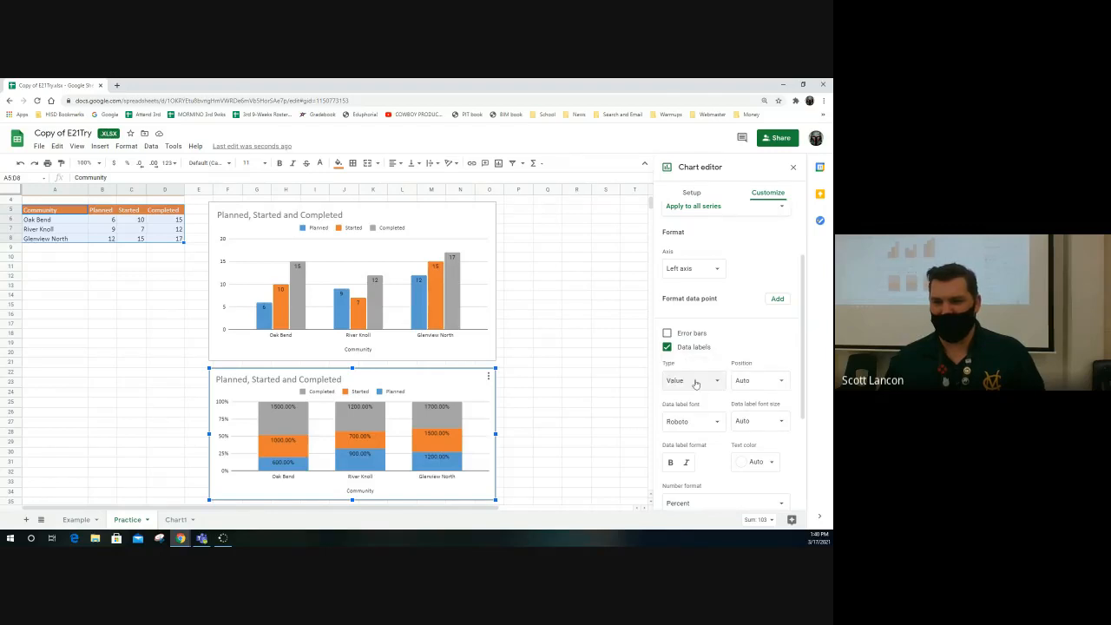
pyautogui.scroll(-2, 720, 430)
pyautogui.click(718, 421)
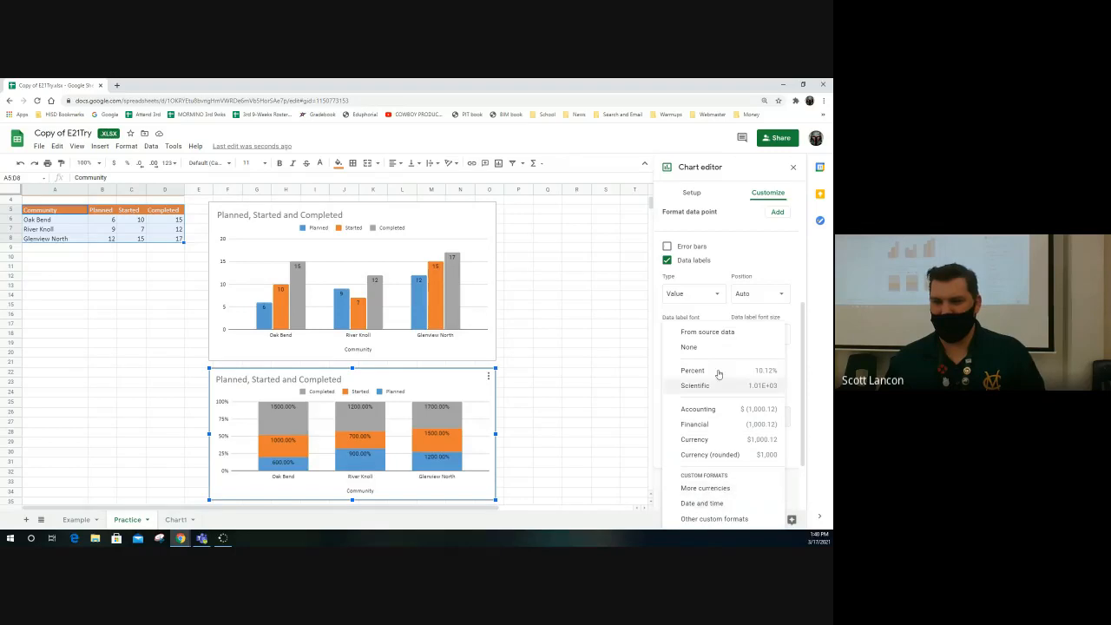
pyautogui.click(715, 334)
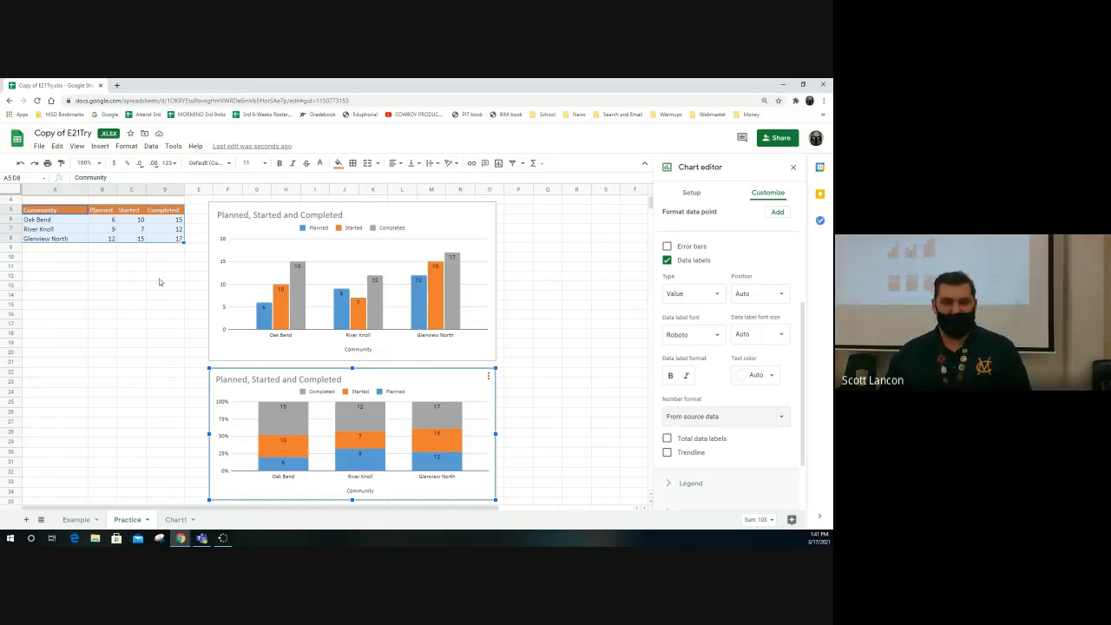
# Try different data selections: the header with the Oak Bend row, the whole table A5:D8, and the header row A5:D5.
pyautogui.click(149, 277)
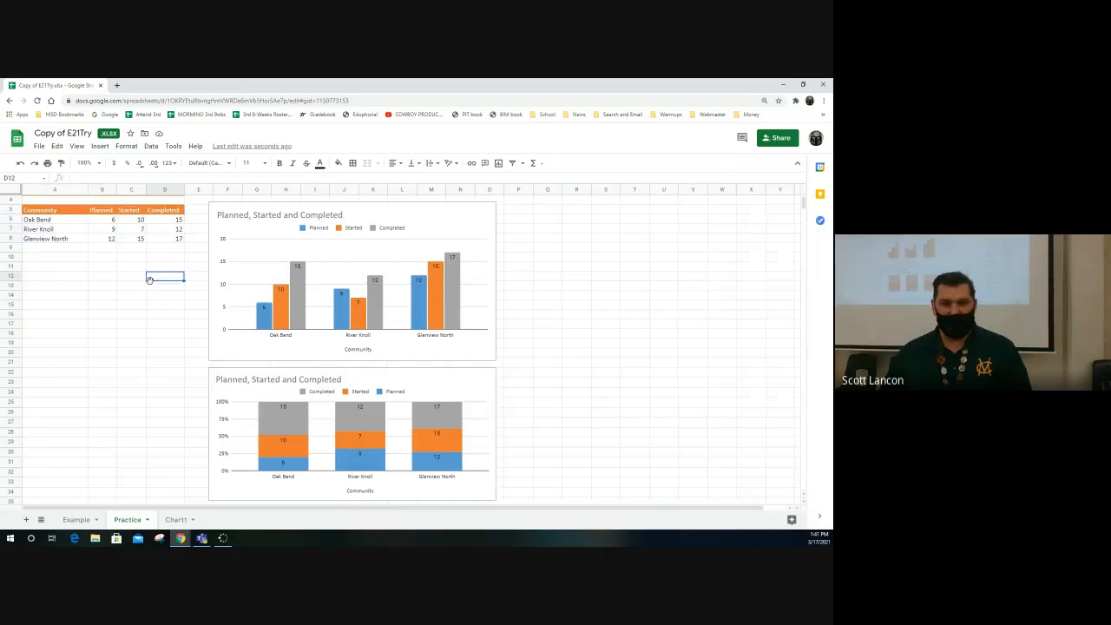
pyautogui.click(50, 212)
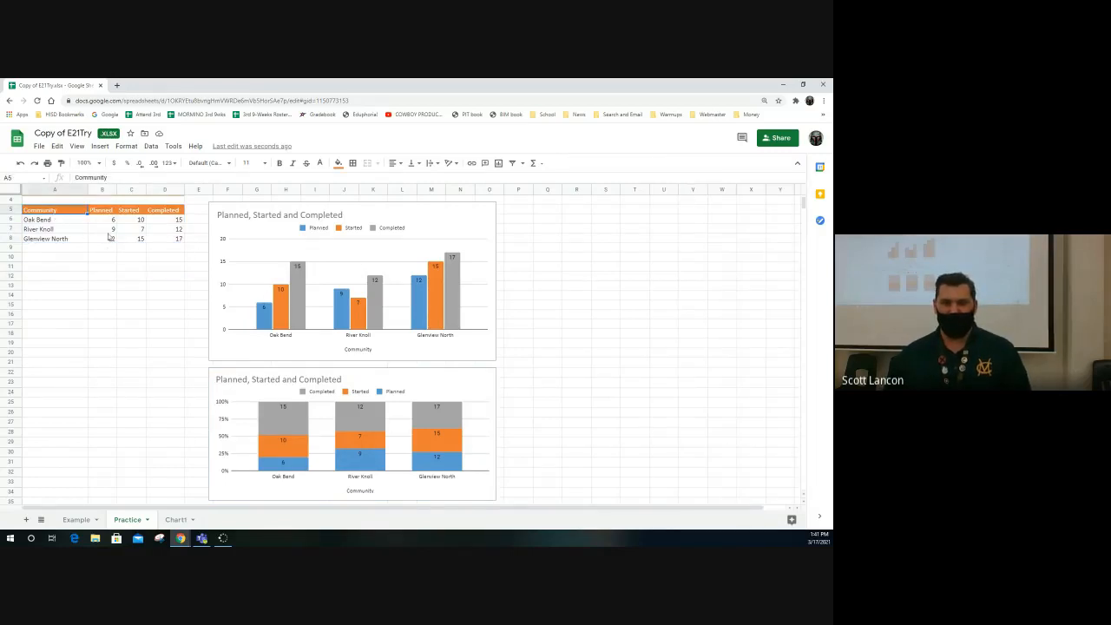
pyautogui.moveTo(49, 211); pyautogui.dragTo(171, 220)
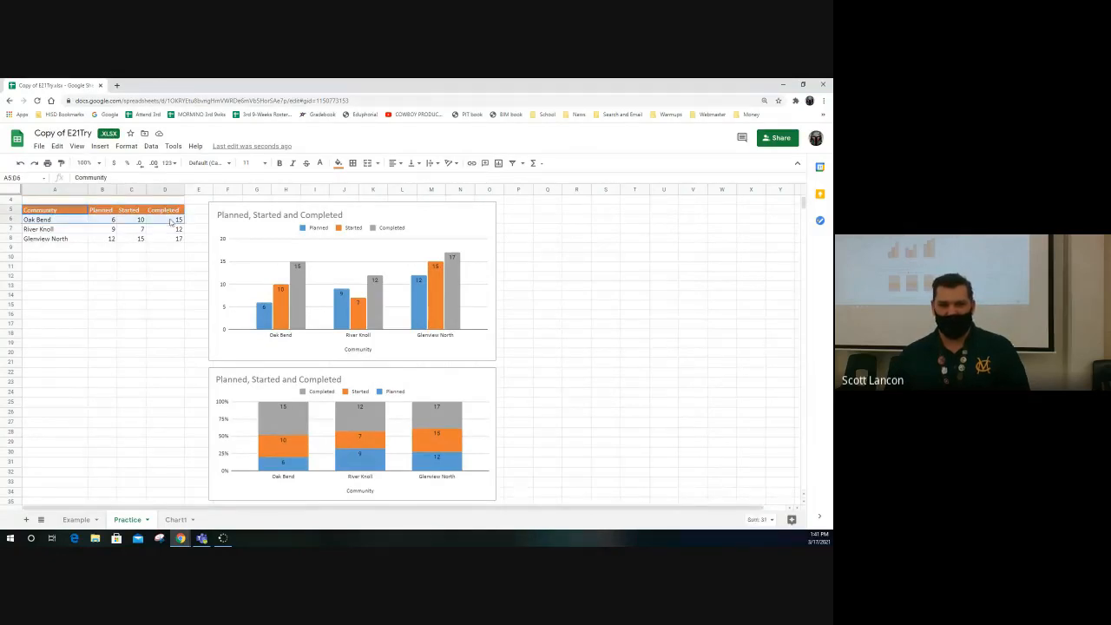
pyautogui.click(56, 239)
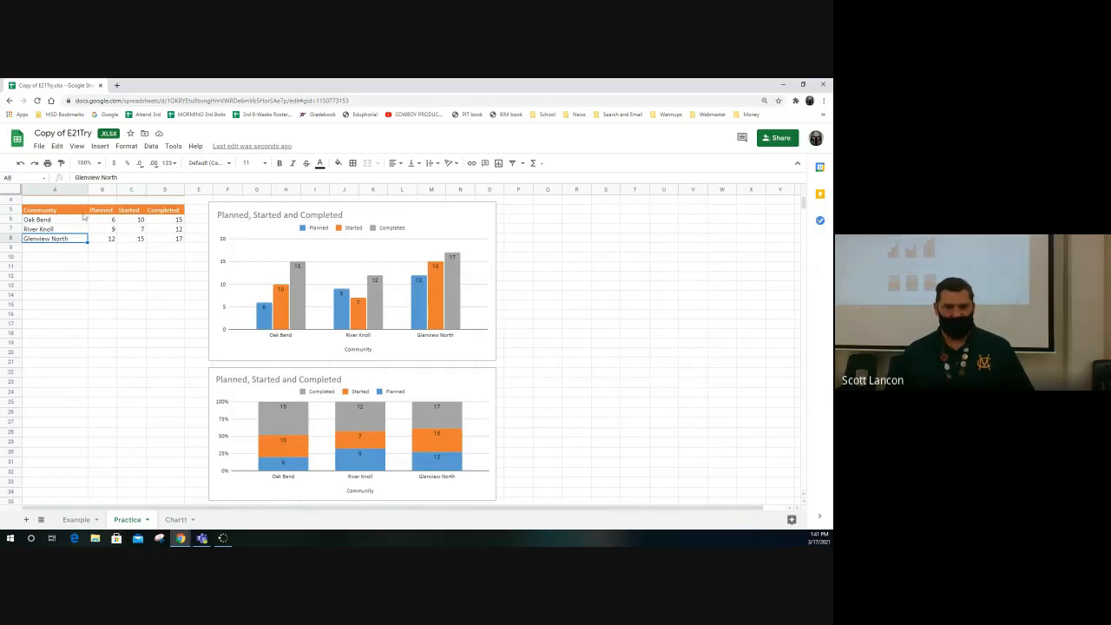
pyautogui.moveTo(40, 211); pyautogui.dragTo(171, 242)
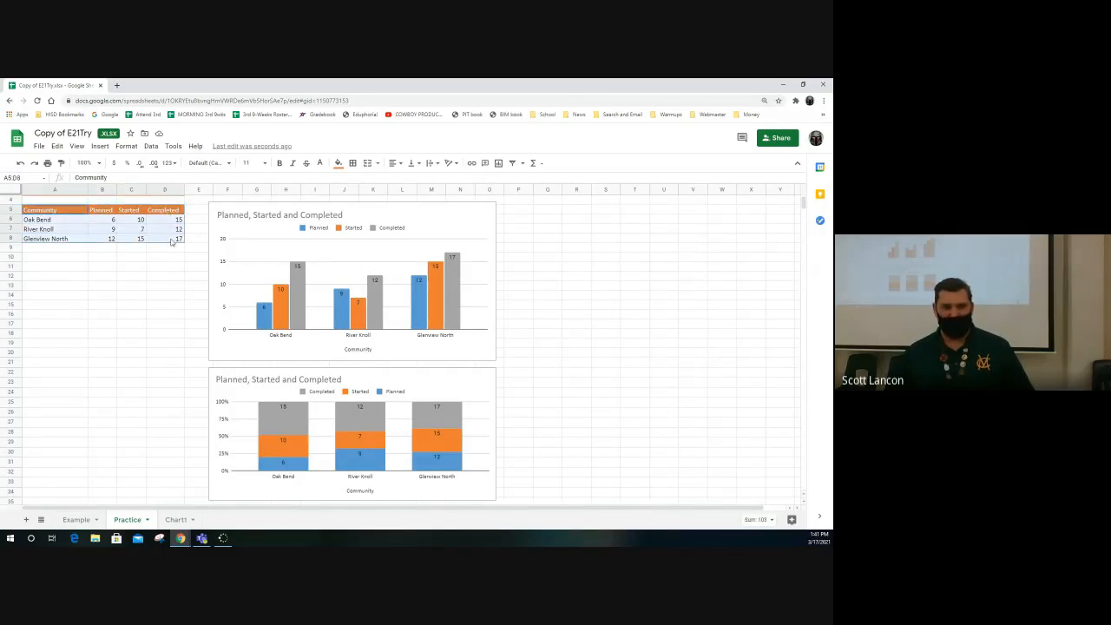
pyautogui.click(61, 211)
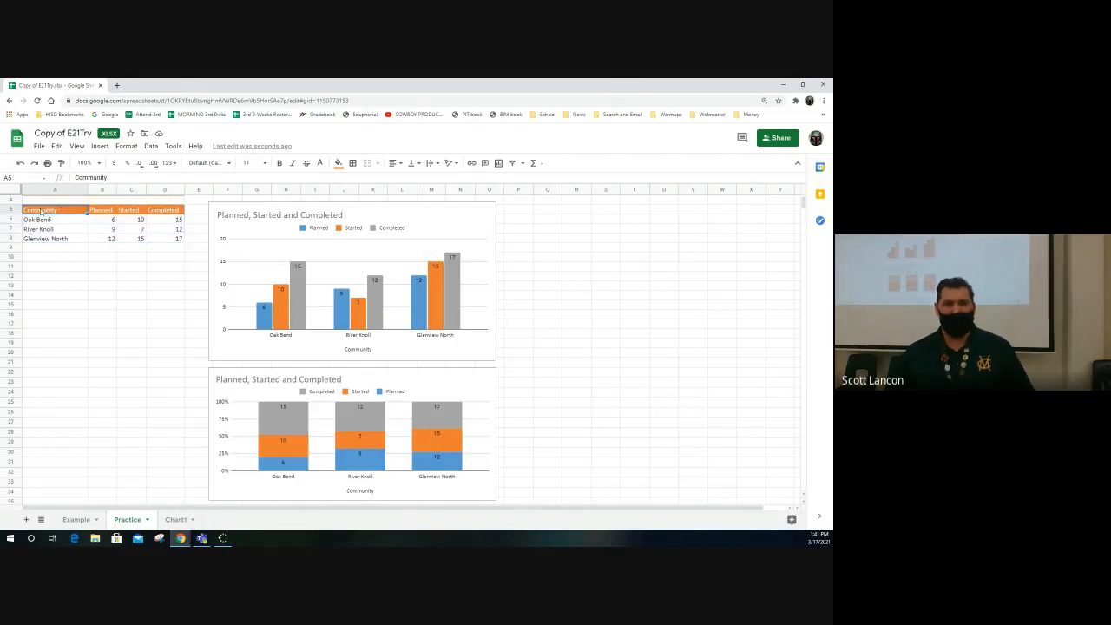
pyautogui.moveTo(41, 211); pyautogui.dragTo(169, 211)
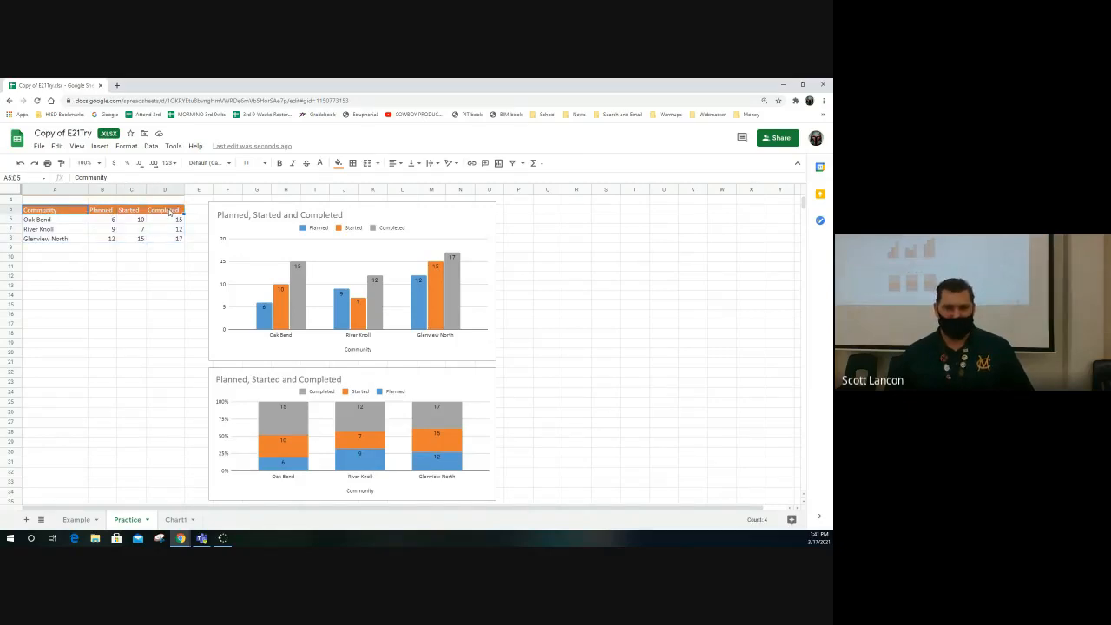
pyautogui.moveTo(66, 214); pyautogui.dragTo(168, 214)
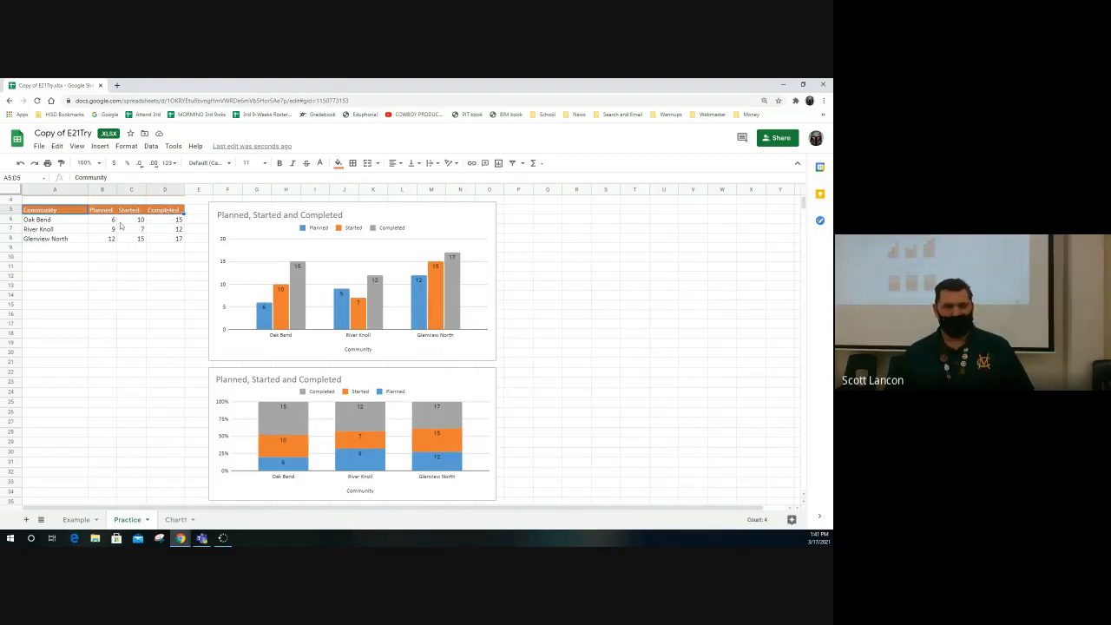
# Select the Glenview North row, A8:D8, and insert a chart.
pyautogui.moveTo(48, 242); pyautogui.dragTo(174, 242)
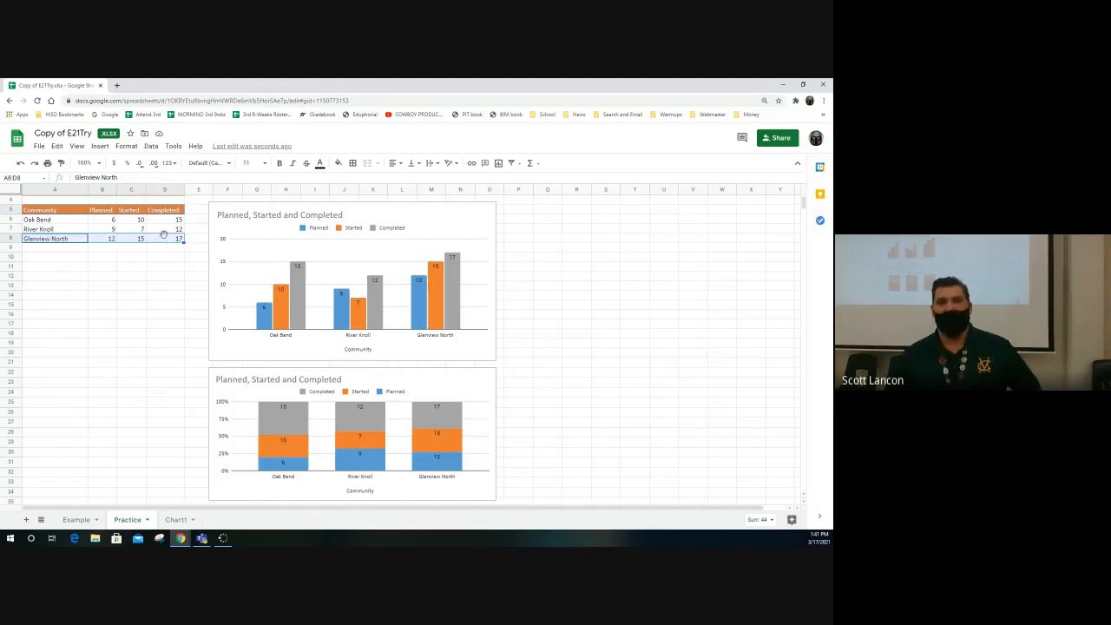
pyautogui.click(100, 145)
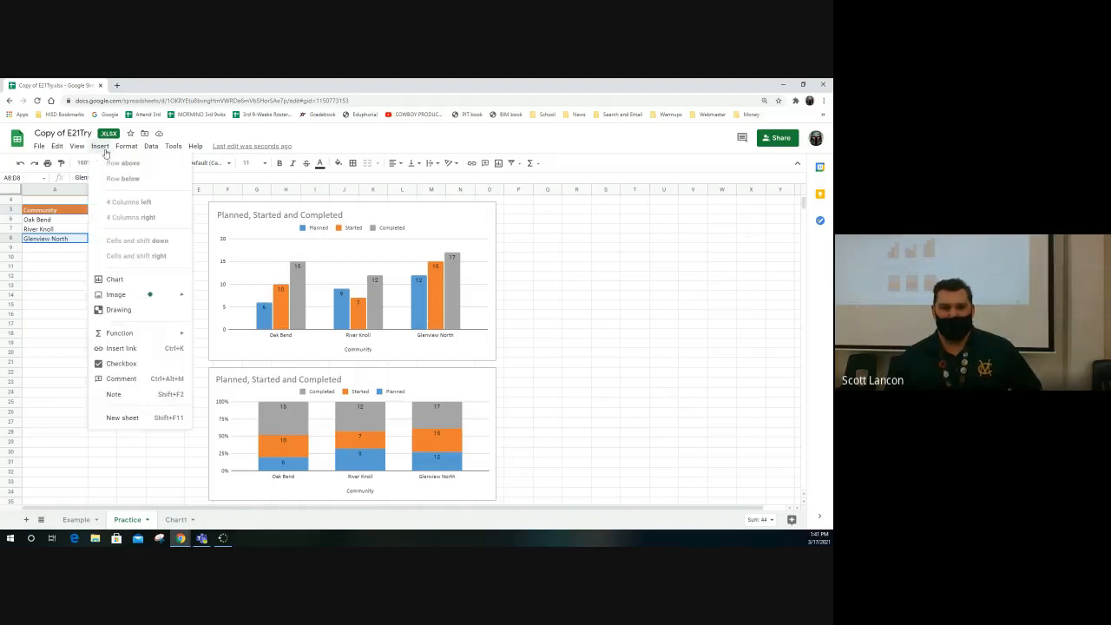
pyautogui.click(128, 280)
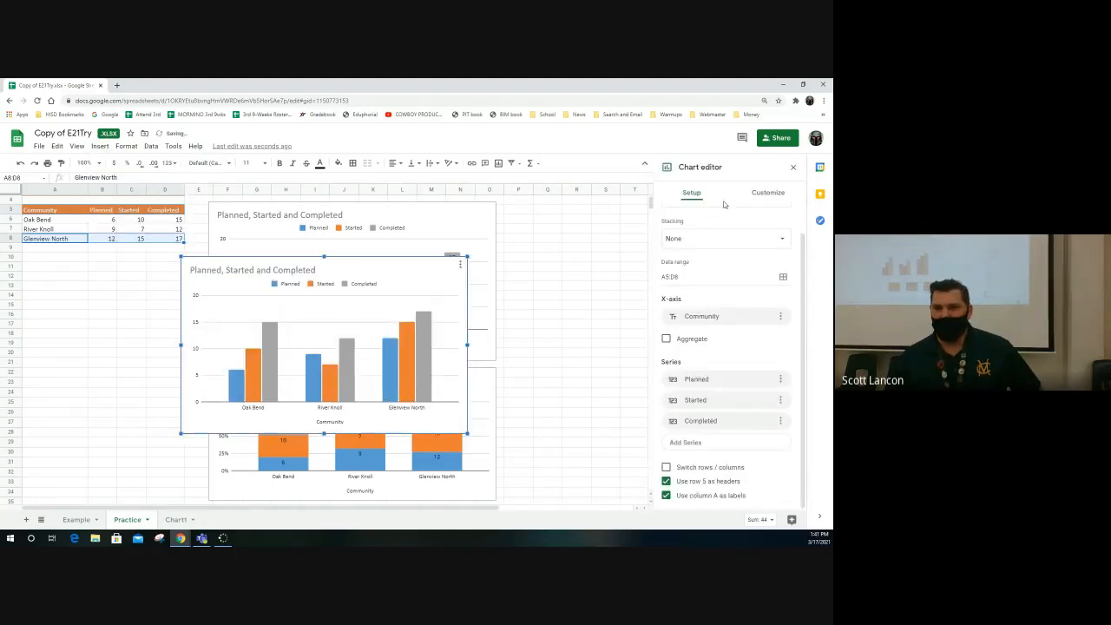
# Try the flat pie chart as the chart type for the newly inserted chart.
pyautogui.click(707, 242)
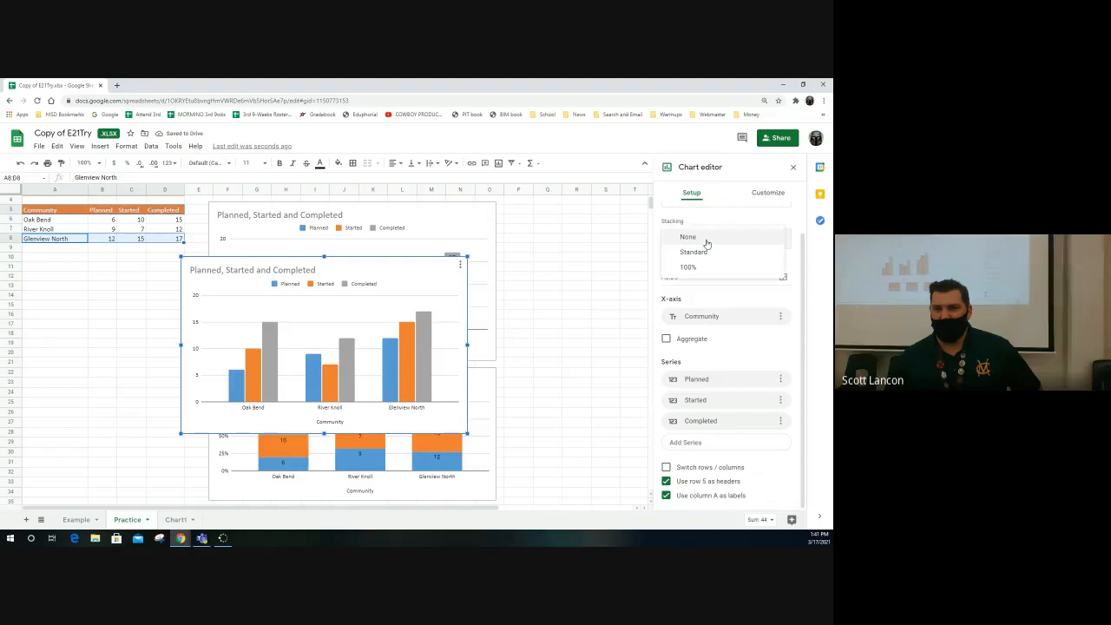
pyautogui.click(707, 243)
pyautogui.scroll(1, 714, 237)
pyautogui.click(710, 236)
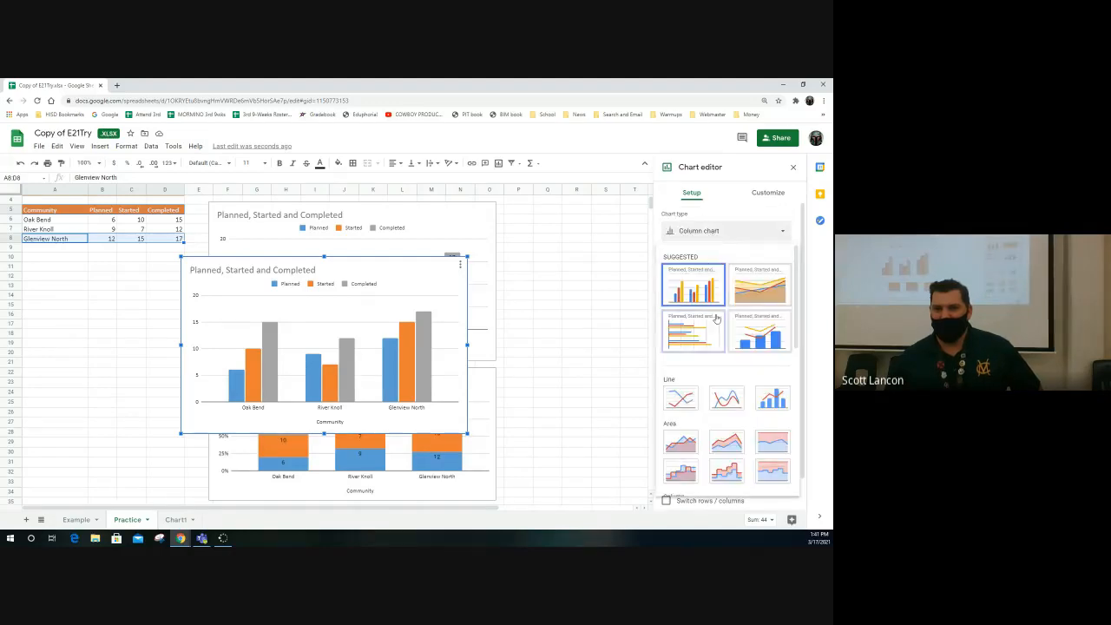
pyautogui.scroll(-3, 712, 372)
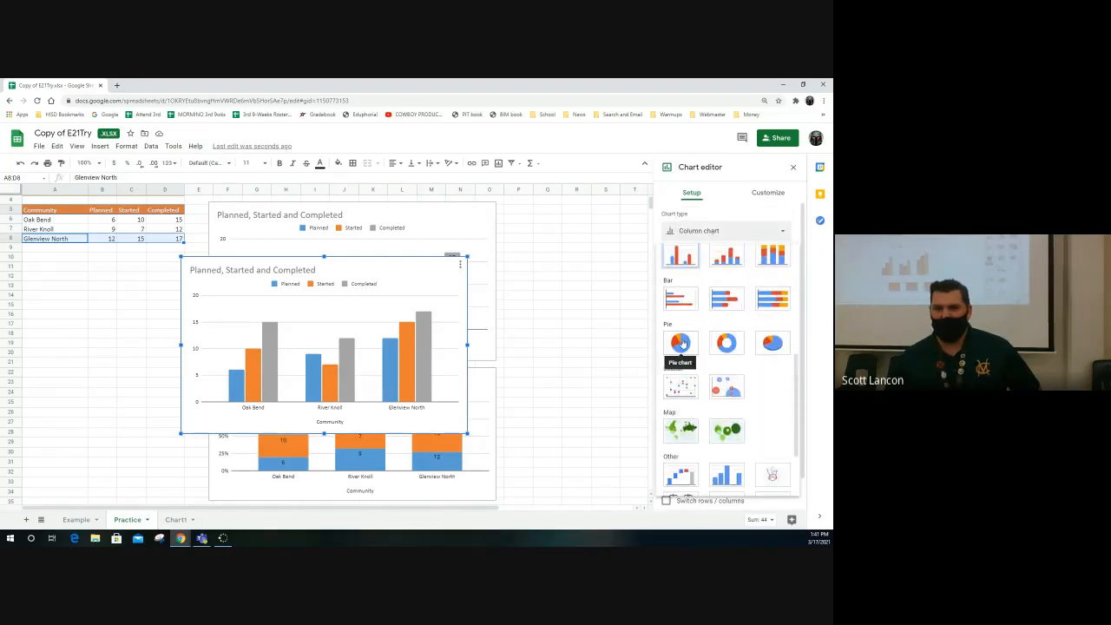
pyautogui.click(681, 343)
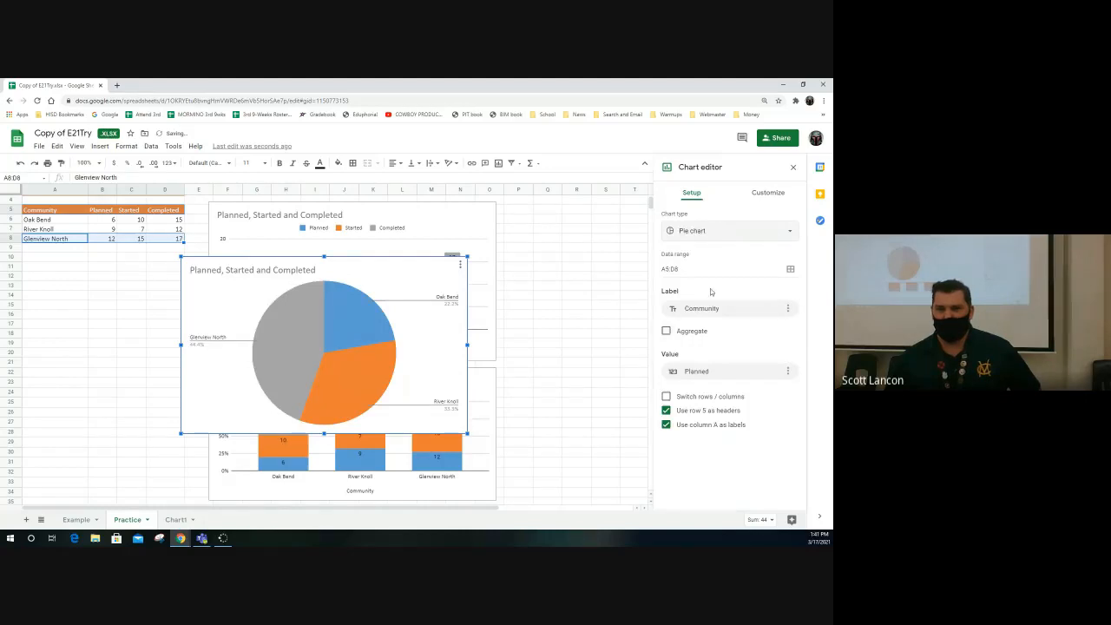
# Set the new chart's type to 3D pie chart.
pyautogui.click(713, 237)
pyautogui.scroll(-5, 746, 373)
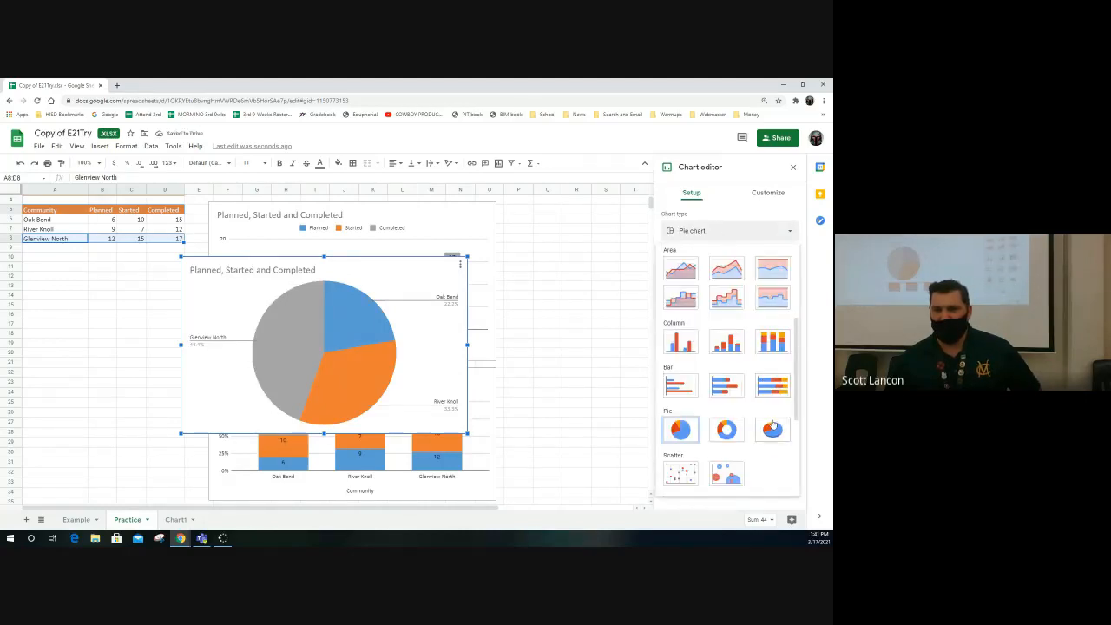
pyautogui.scroll(3, 764, 399)
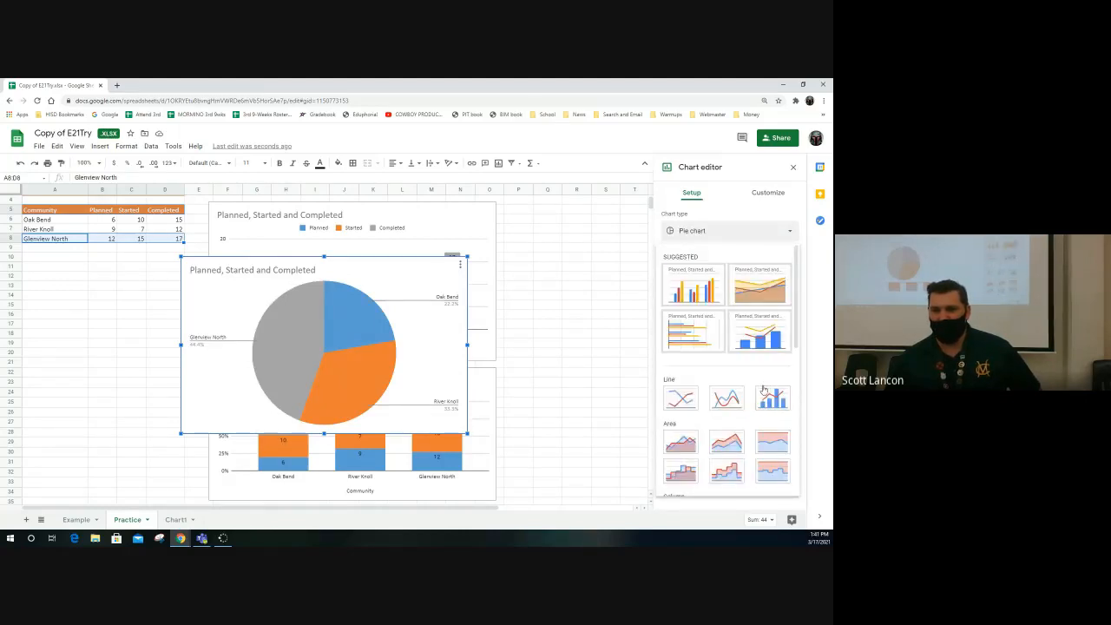
pyautogui.scroll(-5, 766, 390)
pyautogui.scroll(-1, 766, 391)
pyautogui.click(770, 260)
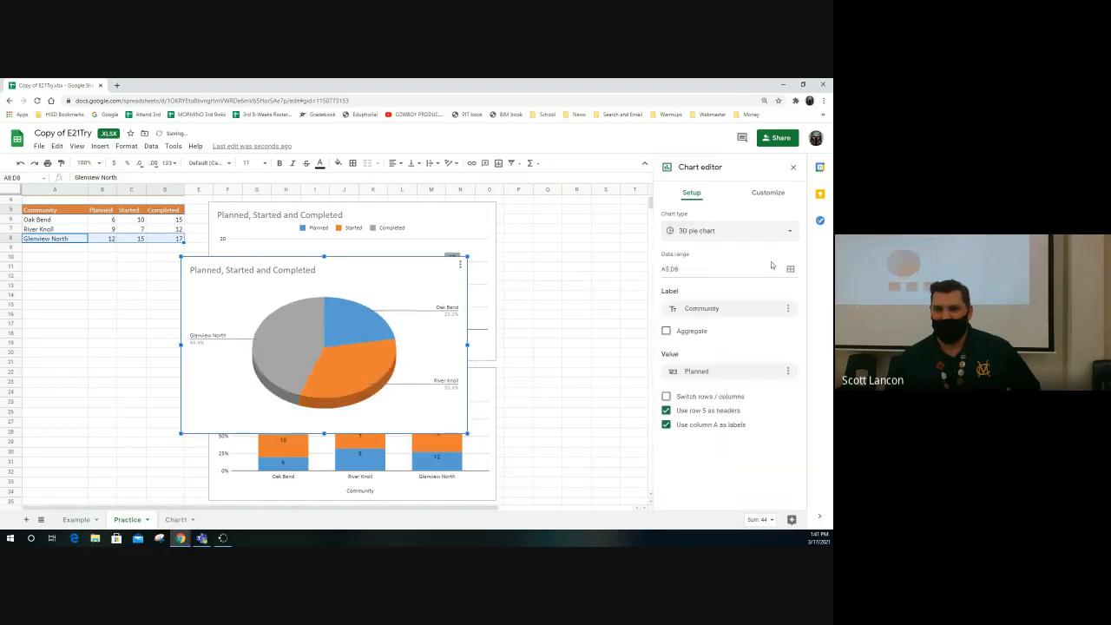
# Examine the pie slice options of the Glenview North, River Knoll and Oak Bend slices by selecting each in turn.
pyautogui.click(355, 325)
pyautogui.click(300, 341)
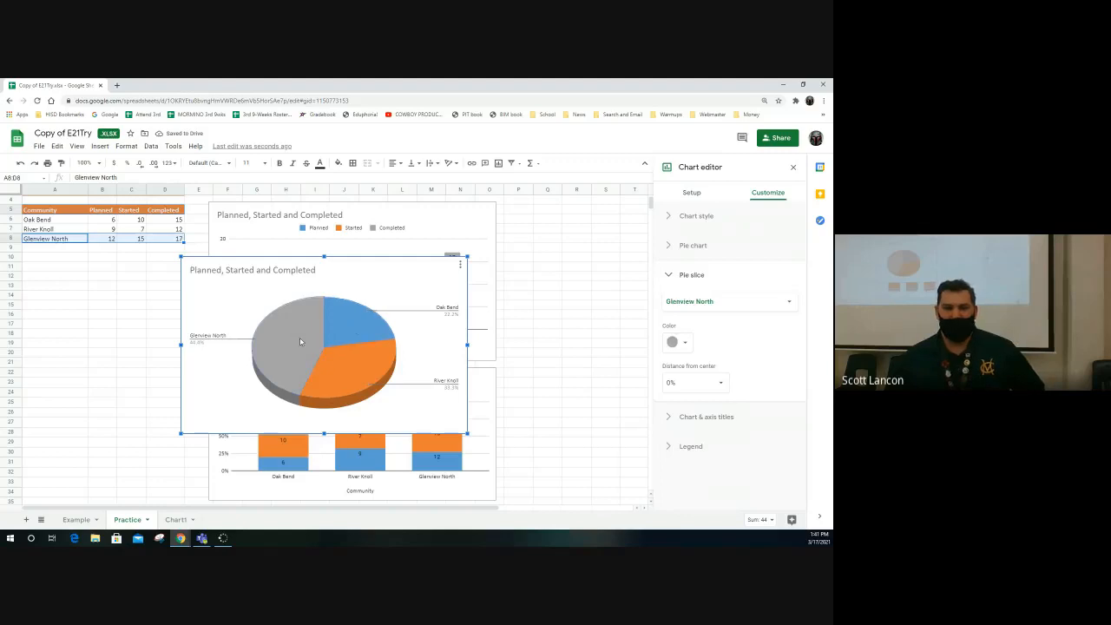
pyautogui.click(355, 375)
pyautogui.click(288, 339)
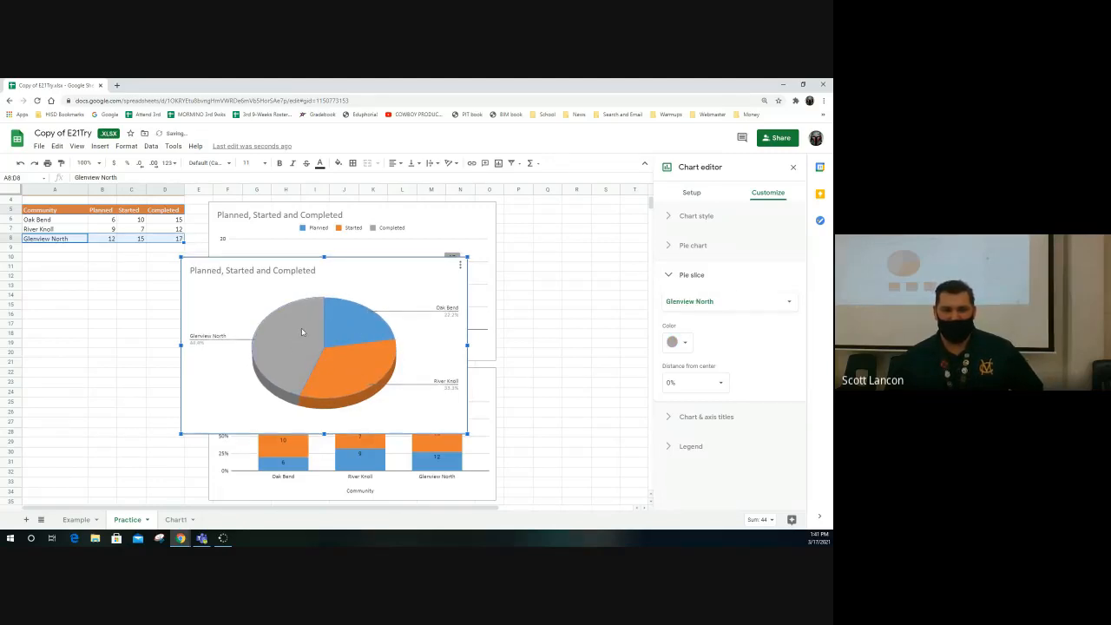
pyautogui.click(363, 374)
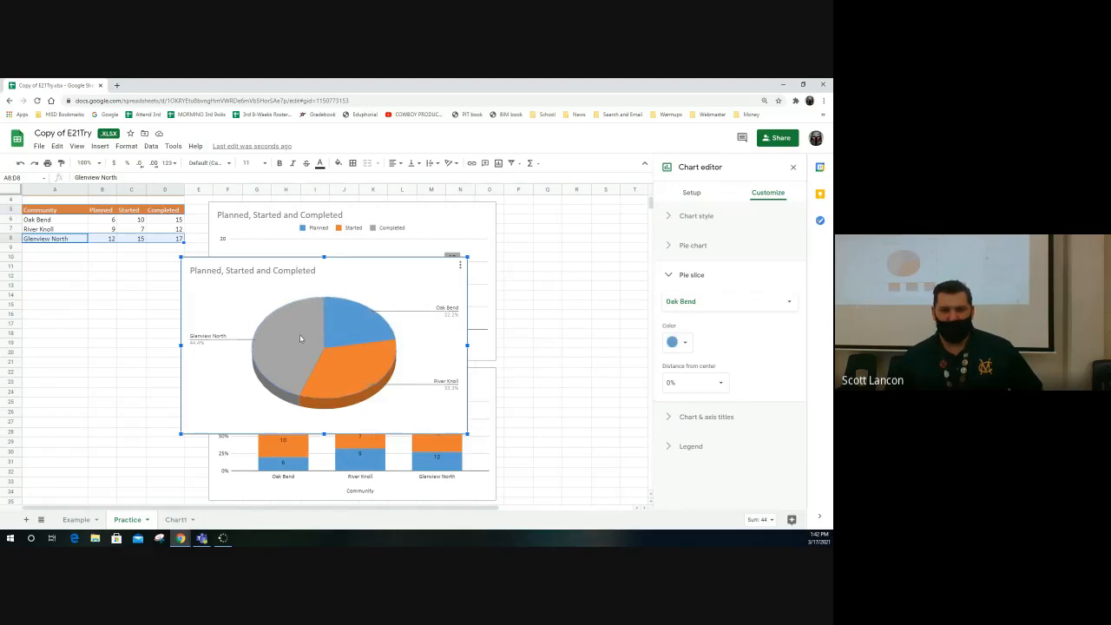
pyautogui.click(300, 334)
pyautogui.click(357, 377)
pyautogui.click(361, 295)
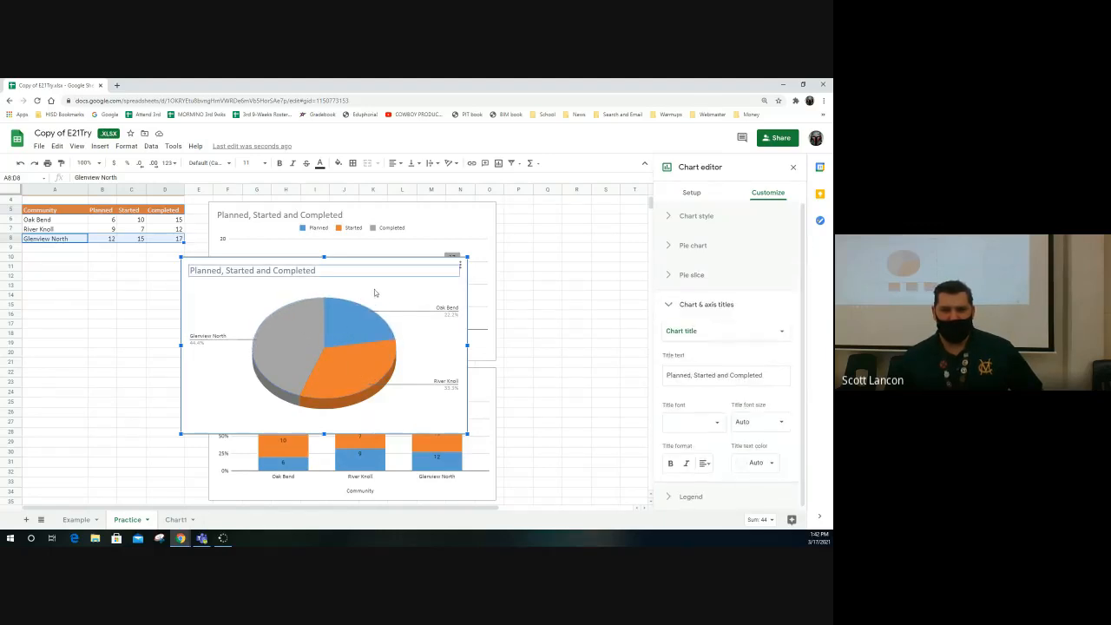
pyautogui.click(332, 341)
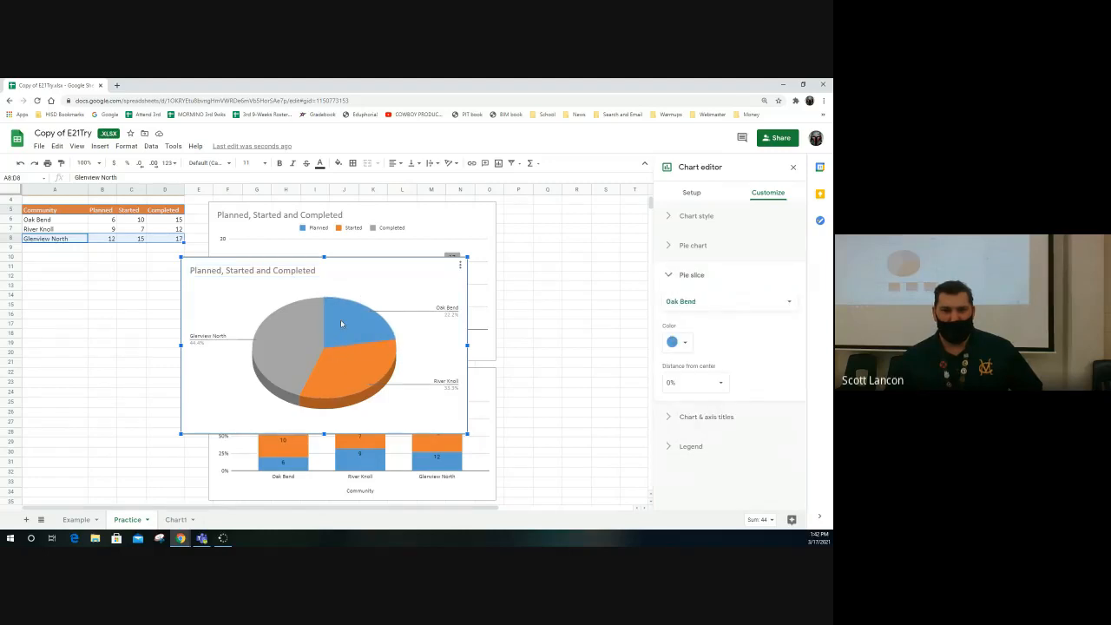
# Move the 3D pie chart so its side edges line up with the charts behind it.
pyautogui.moveTo(340, 319)
pyautogui.mouseDown()
pyautogui.moveTo(353, 306)
pyautogui.moveTo(345, 313)
pyautogui.moveTo(364, 305)
pyautogui.moveTo(361, 319)
pyautogui.mouseUp()
pyautogui.click(365, 361)
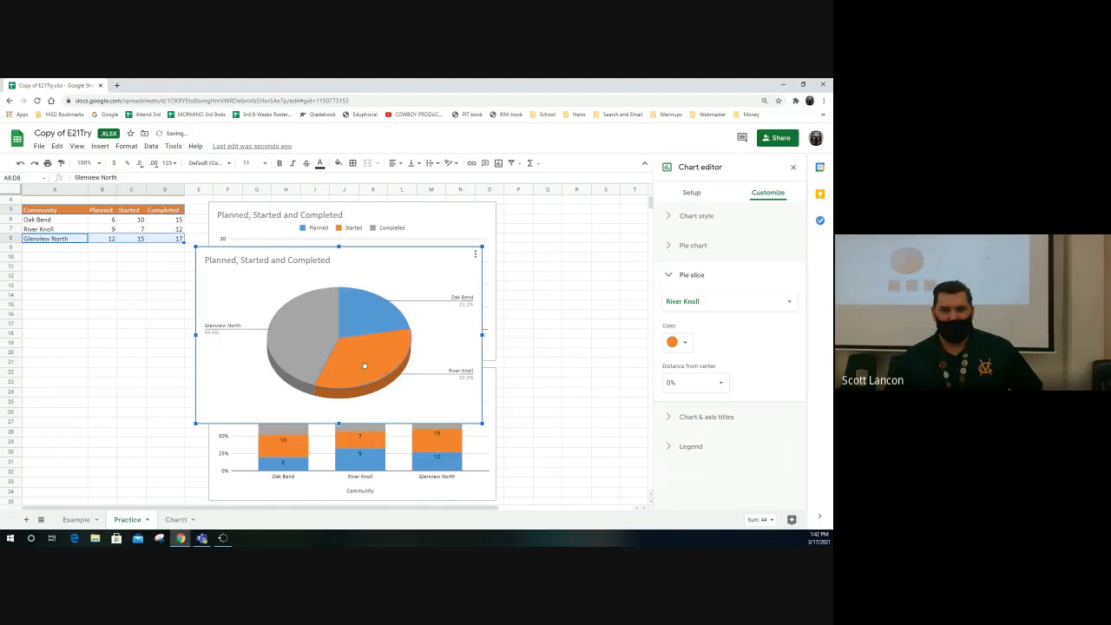
pyautogui.moveTo(364, 365); pyautogui.dragTo(317, 329)
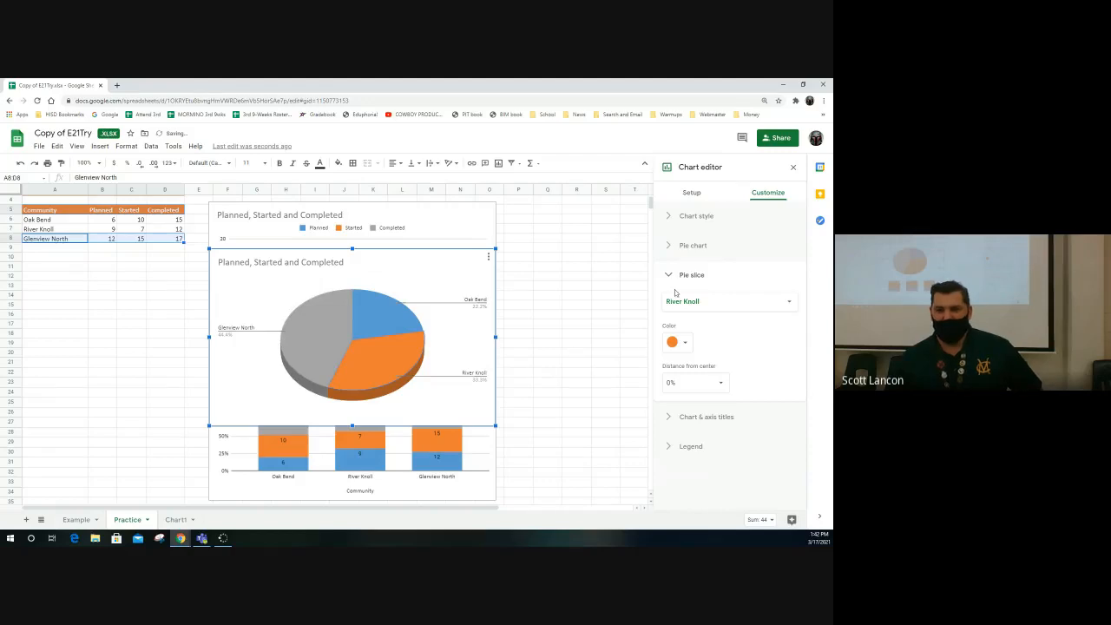
# Try distances from center of 25%, 50% and 75% for the River Knoll slice, and settle on 50%.
pyautogui.click(385, 319)
pyautogui.click(371, 376)
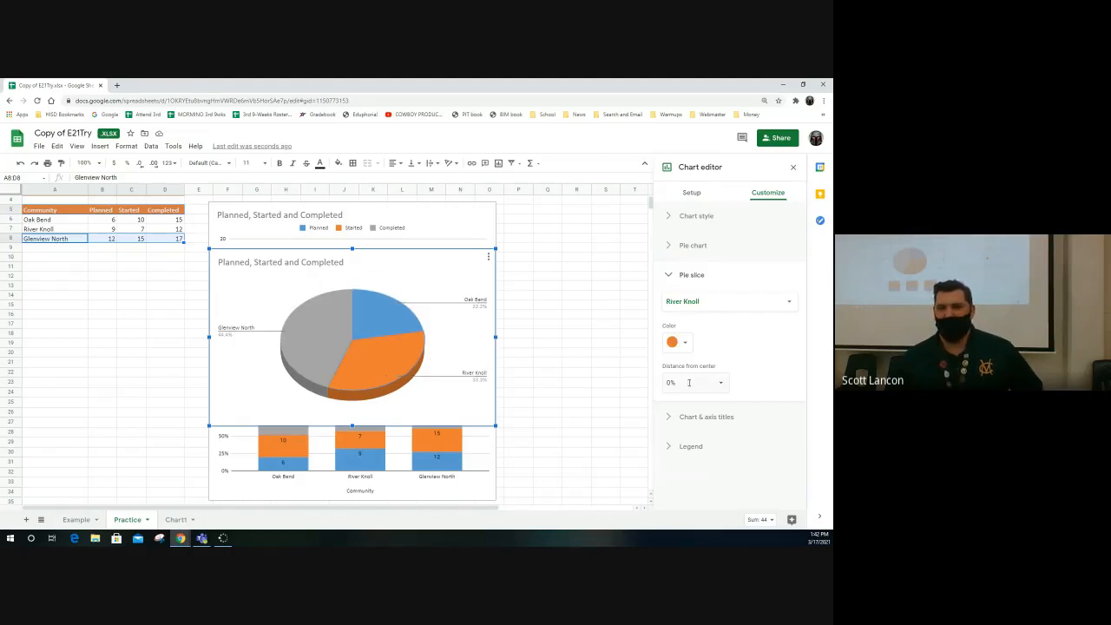
pyautogui.click(721, 384)
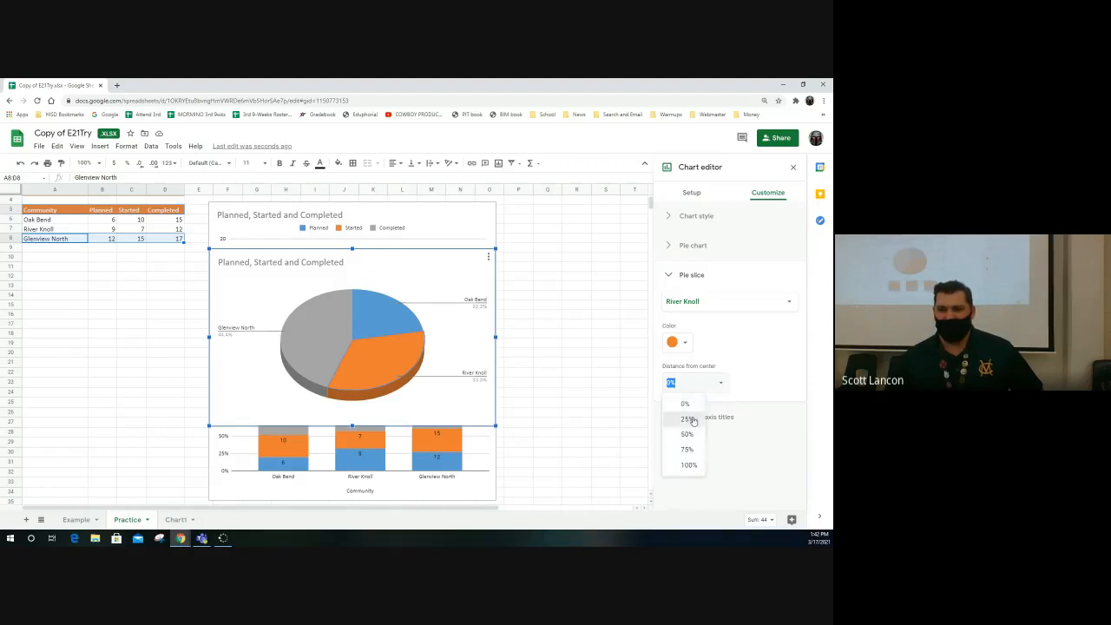
pyautogui.click(687, 419)
pyautogui.click(720, 383)
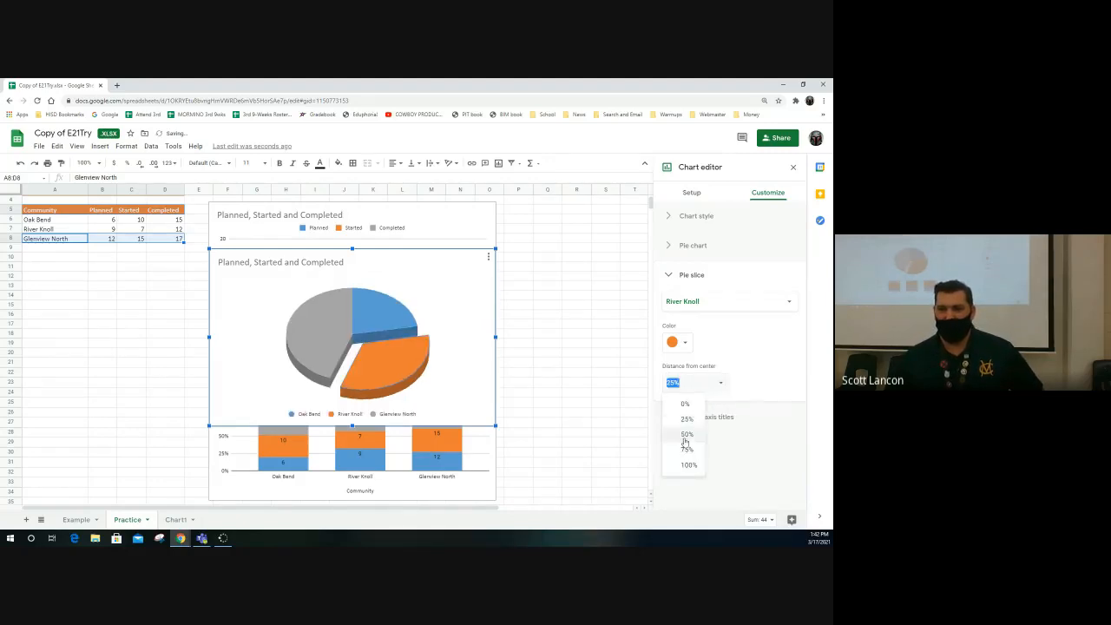
pyautogui.click(684, 440)
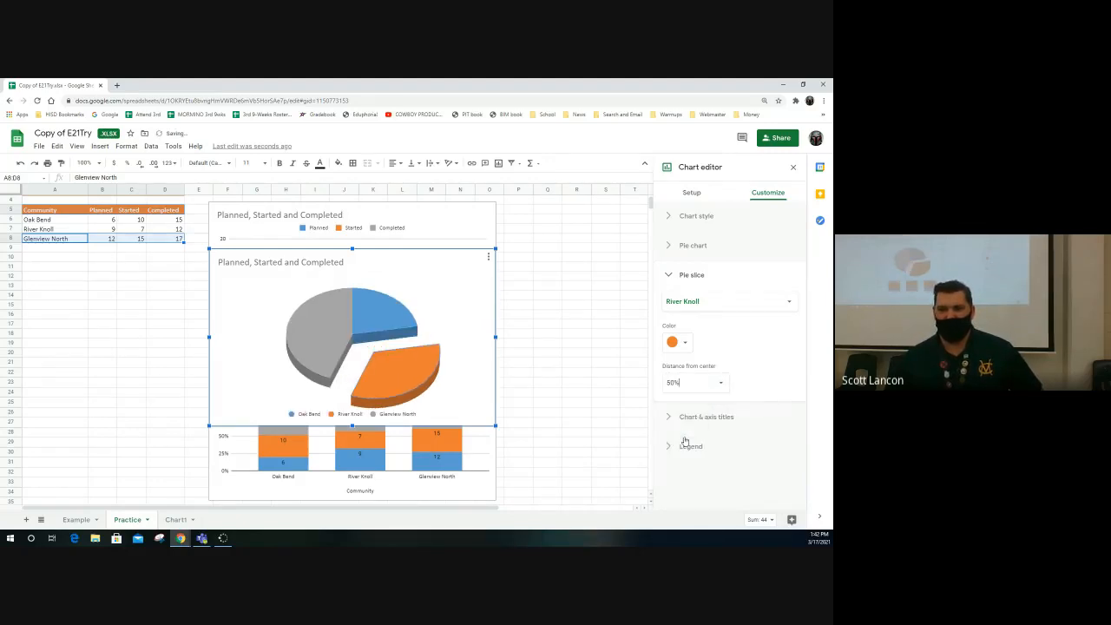
pyautogui.click(721, 385)
pyautogui.click(688, 450)
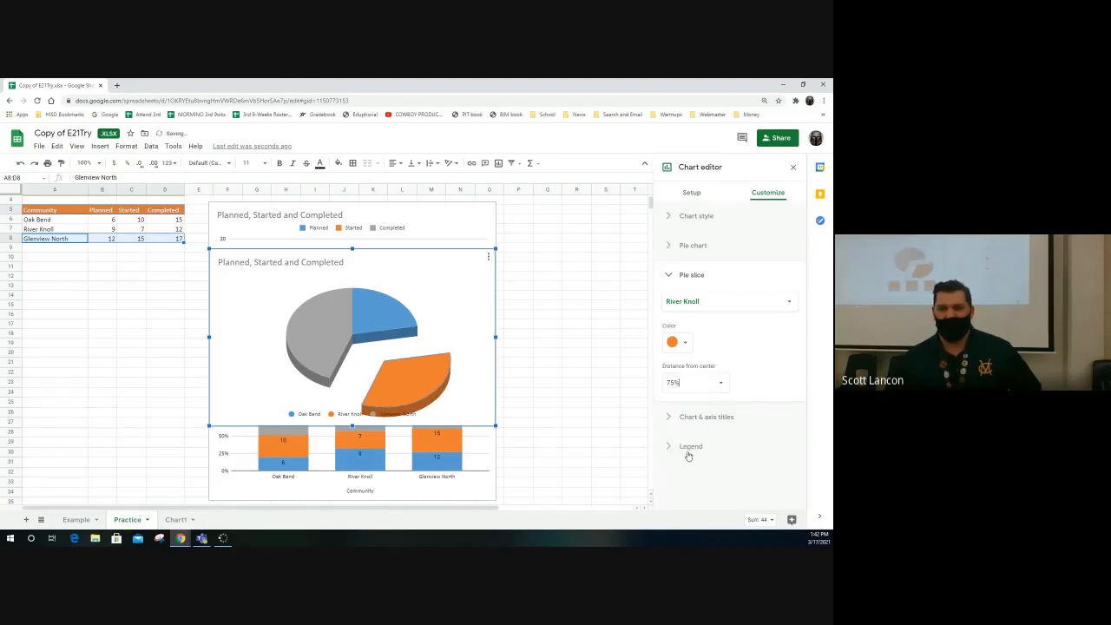
pyautogui.click(721, 384)
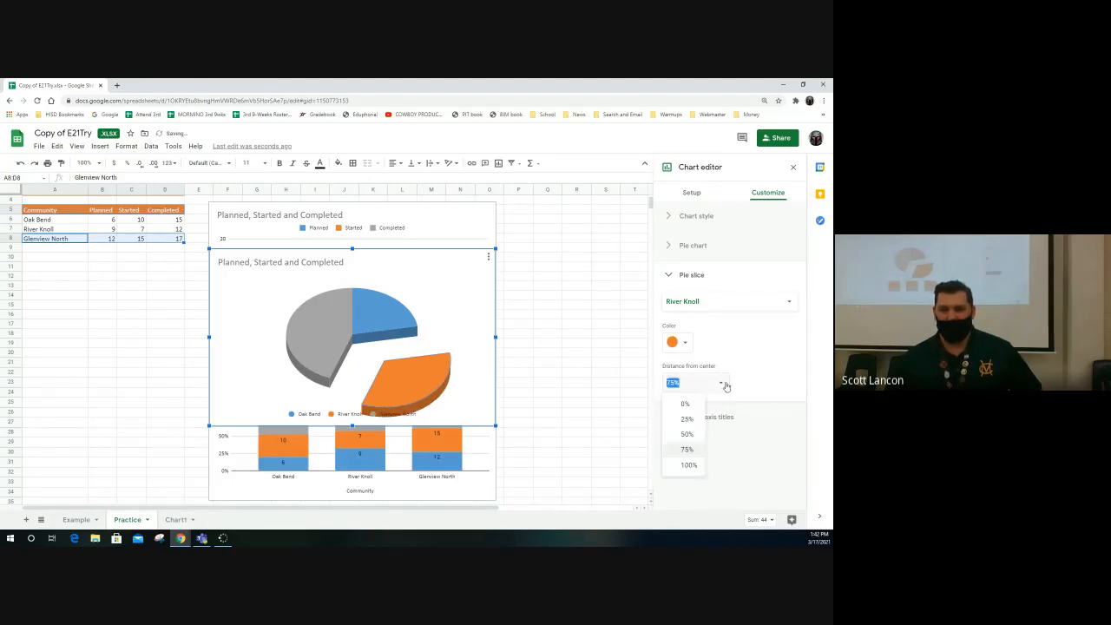
pyautogui.click(689, 420)
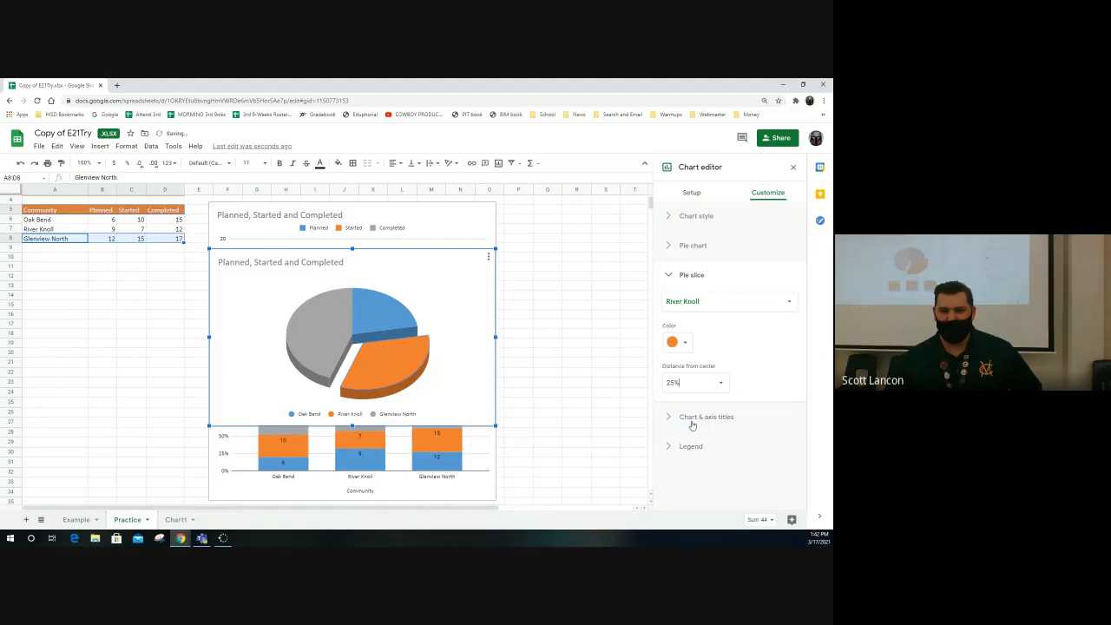
pyautogui.click(720, 385)
pyautogui.click(690, 433)
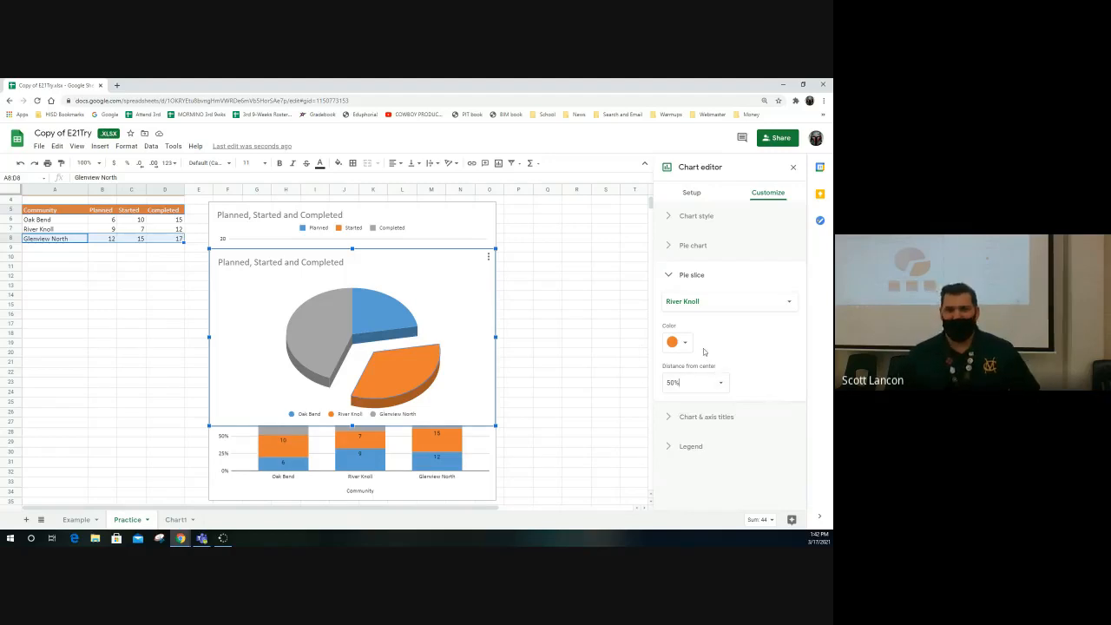
# Try a 50% donut hole in the 3D pie chart, and return it to 0%.
pyautogui.click(673, 249)
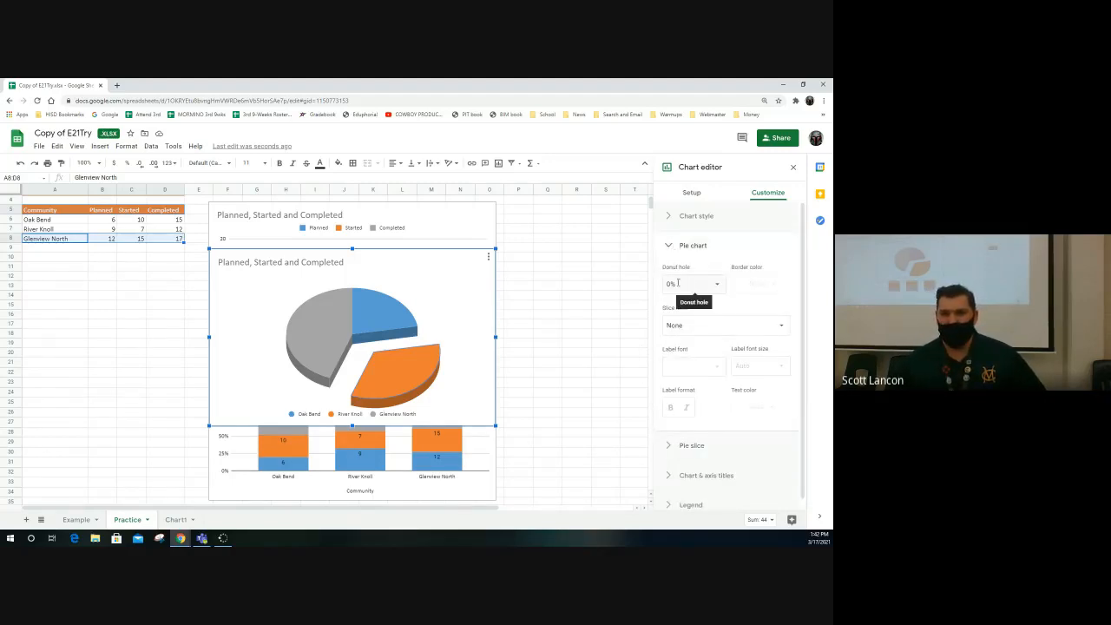
pyautogui.click(718, 286)
pyautogui.click(686, 333)
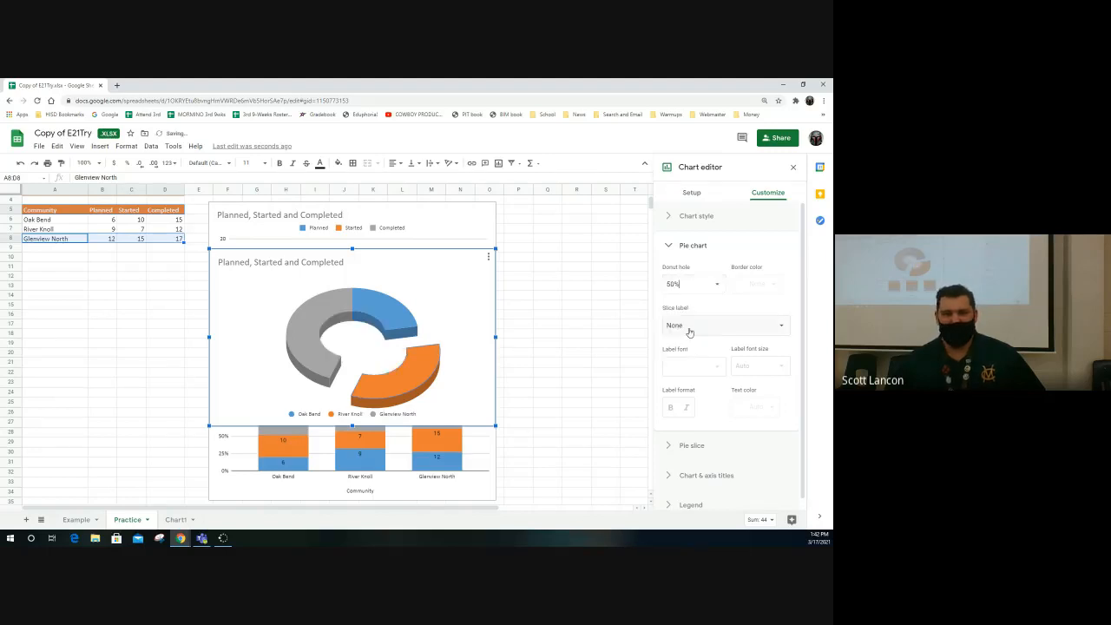
pyautogui.click(716, 284)
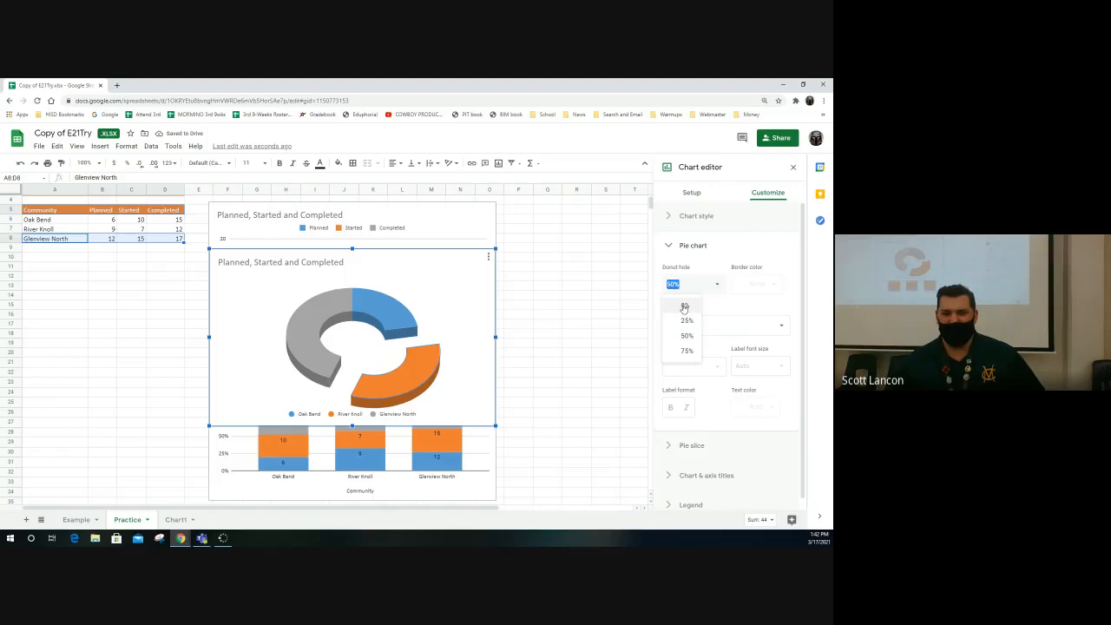
pyautogui.click(684, 306)
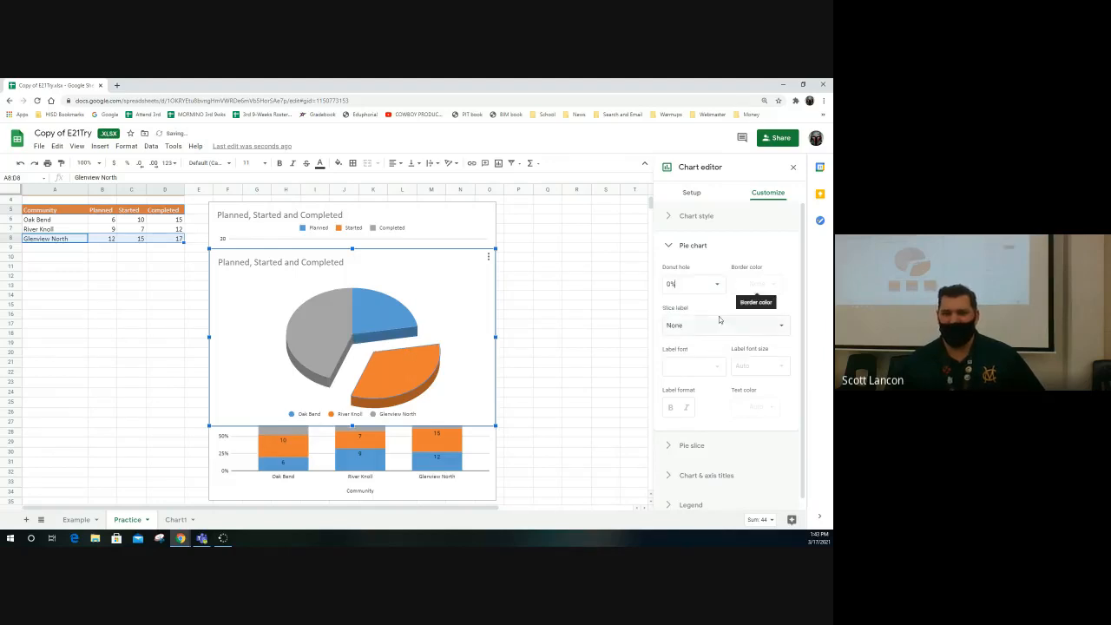
# Check the pie chart's chart style options, including background color, border color, Maximize and 3D.
pyautogui.click(669, 246)
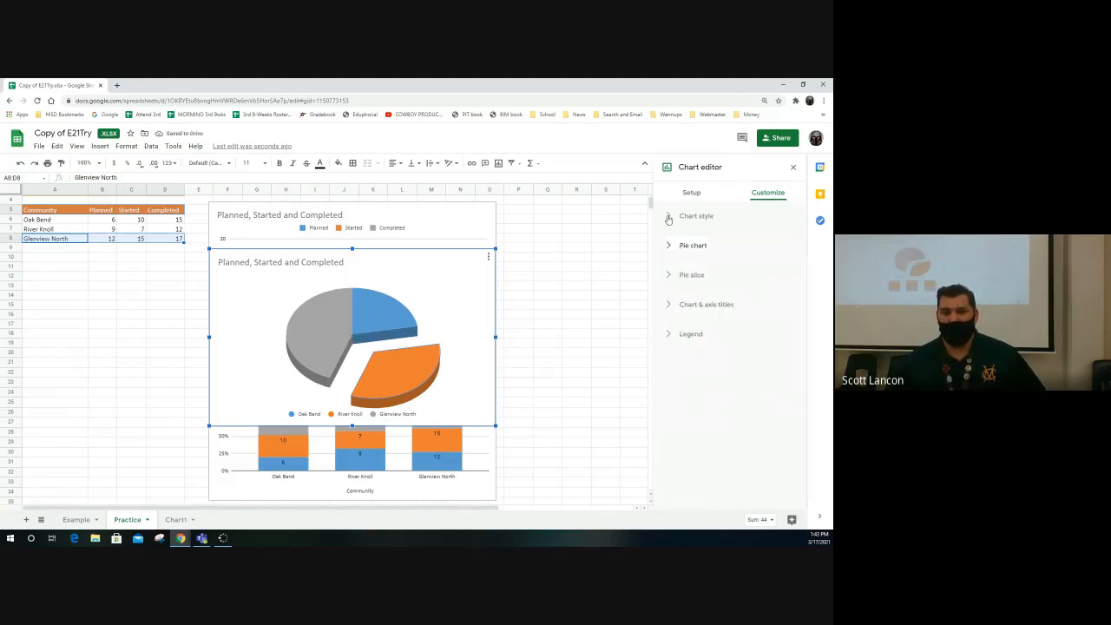
pyautogui.click(668, 217)
pyautogui.click(668, 216)
pyautogui.click(668, 217)
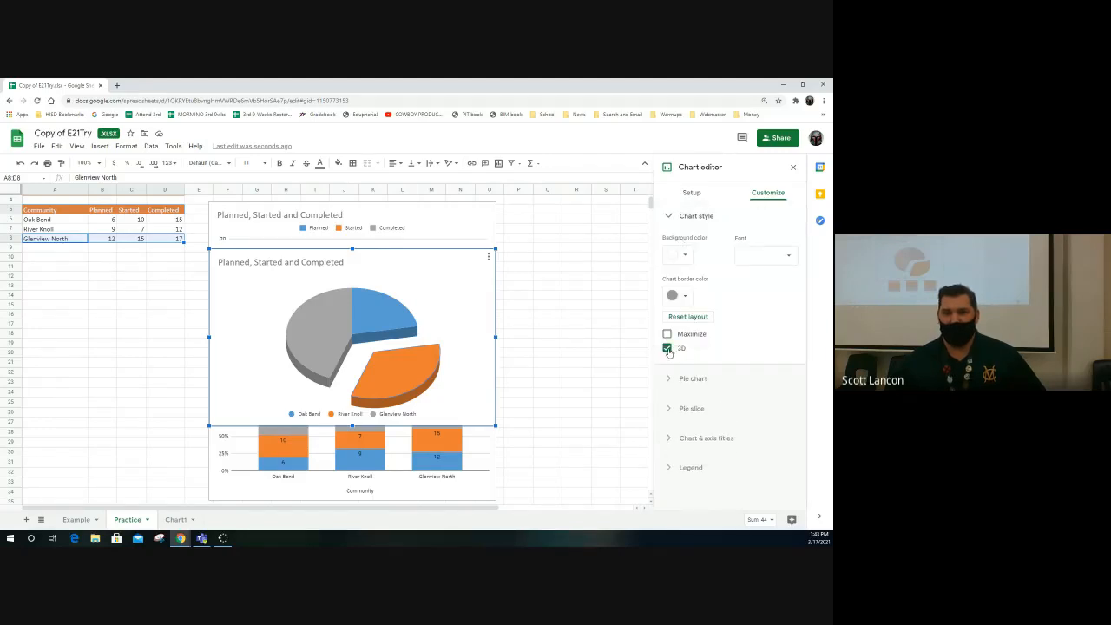
pyautogui.click(669, 216)
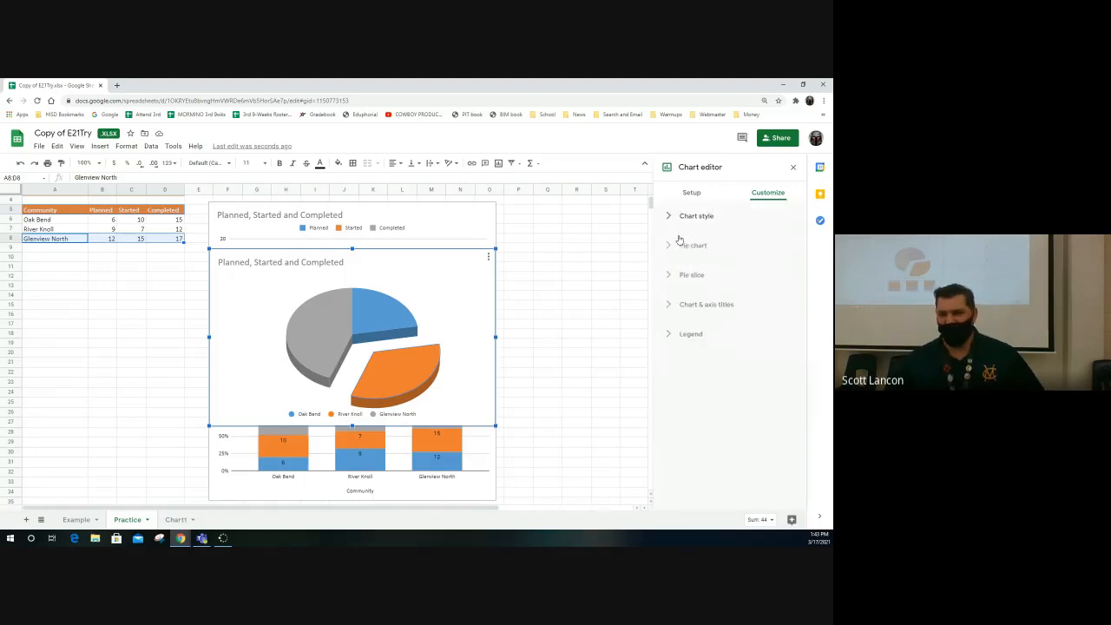
# Set the Oak Bend slice's distance from center to 25%.
pyautogui.click(673, 274)
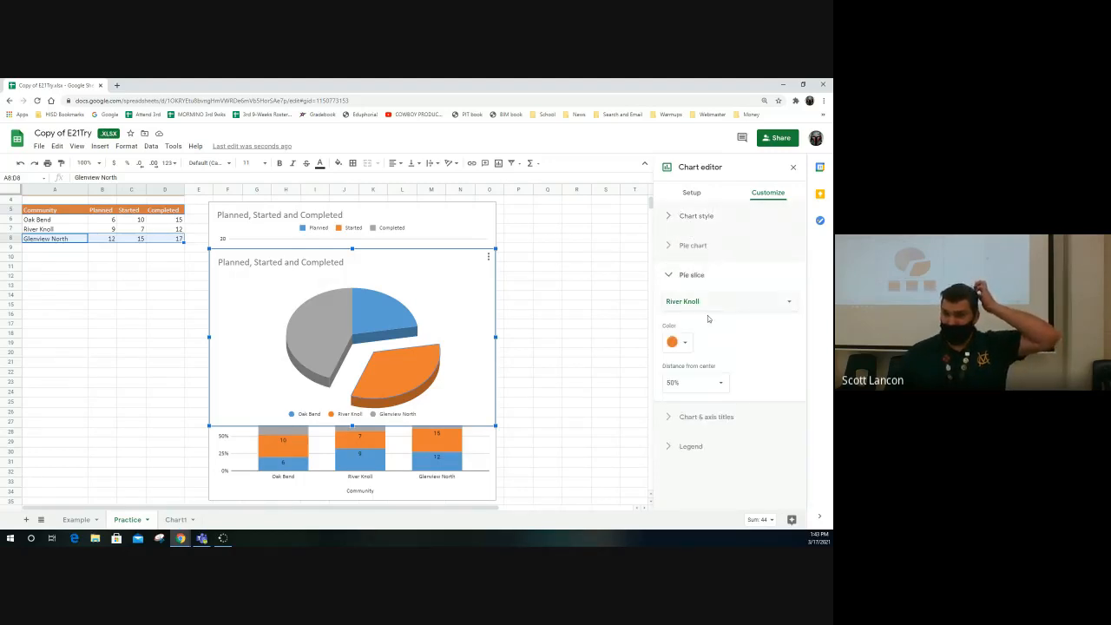
pyautogui.click(405, 322)
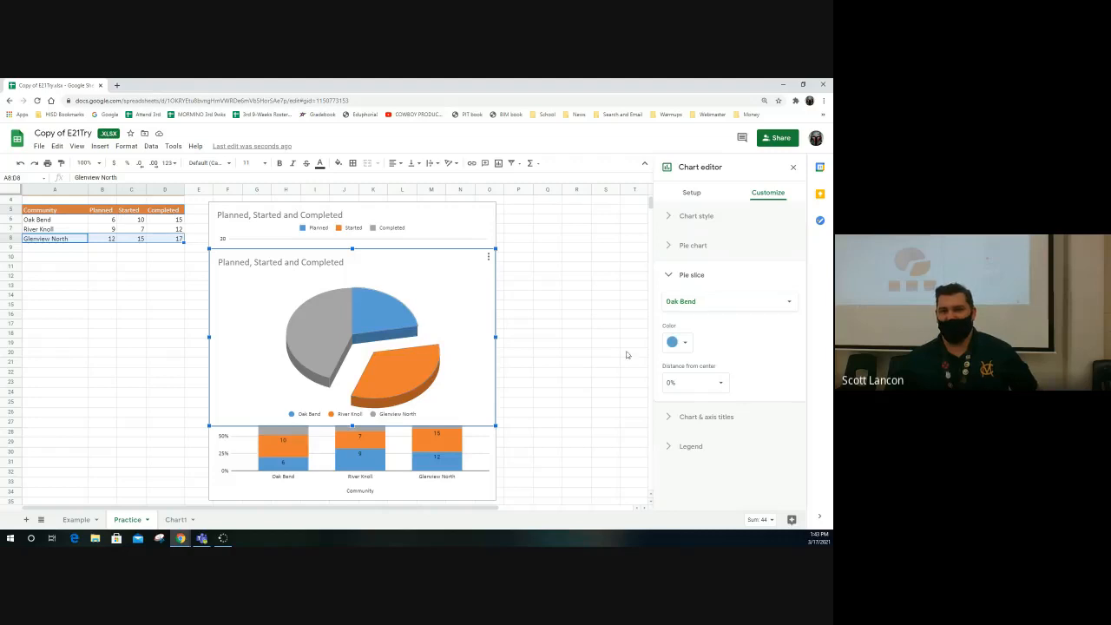
pyautogui.click(695, 380)
pyautogui.click(691, 420)
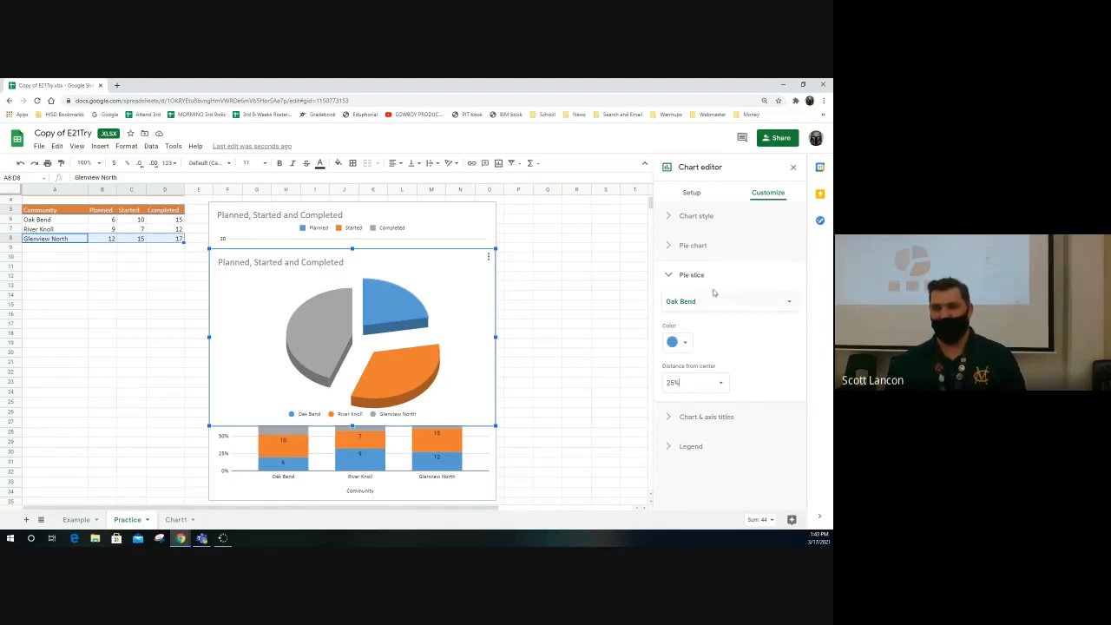
# Check the pie chart's donut hole and slice label options.
pyautogui.click(694, 247)
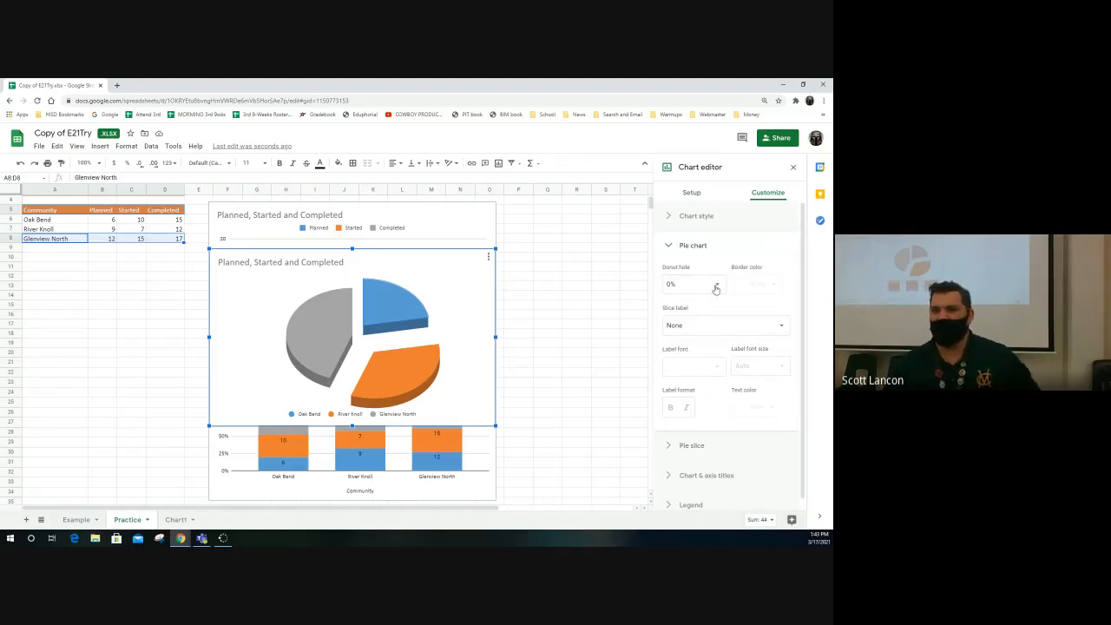
pyautogui.scroll(-1, 709, 310)
pyautogui.scroll(-1, 709, 310)
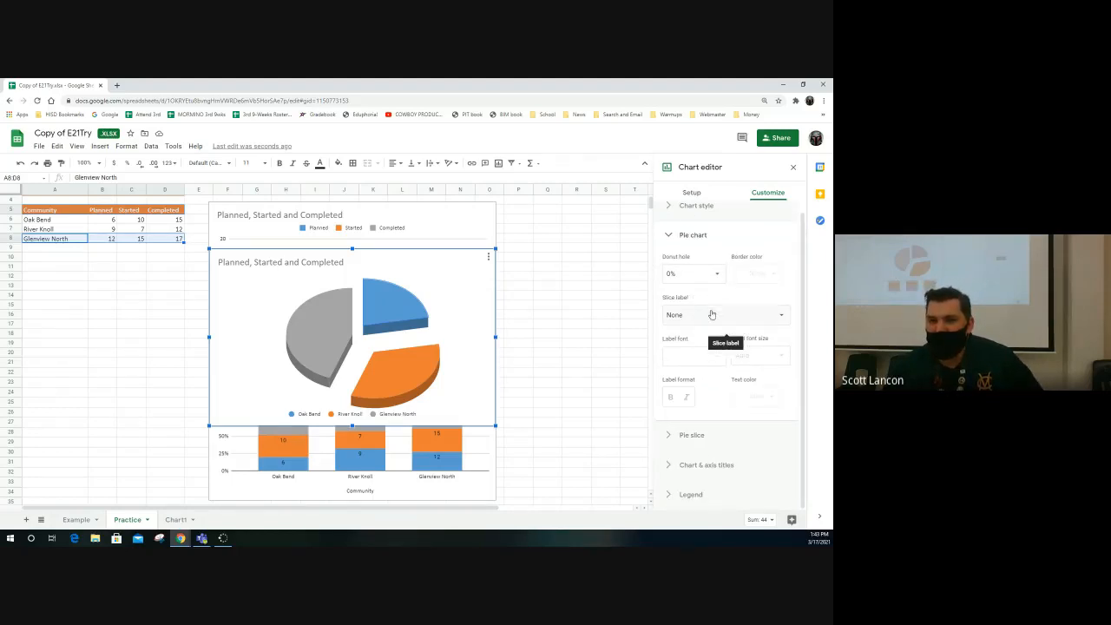
pyautogui.click(685, 234)
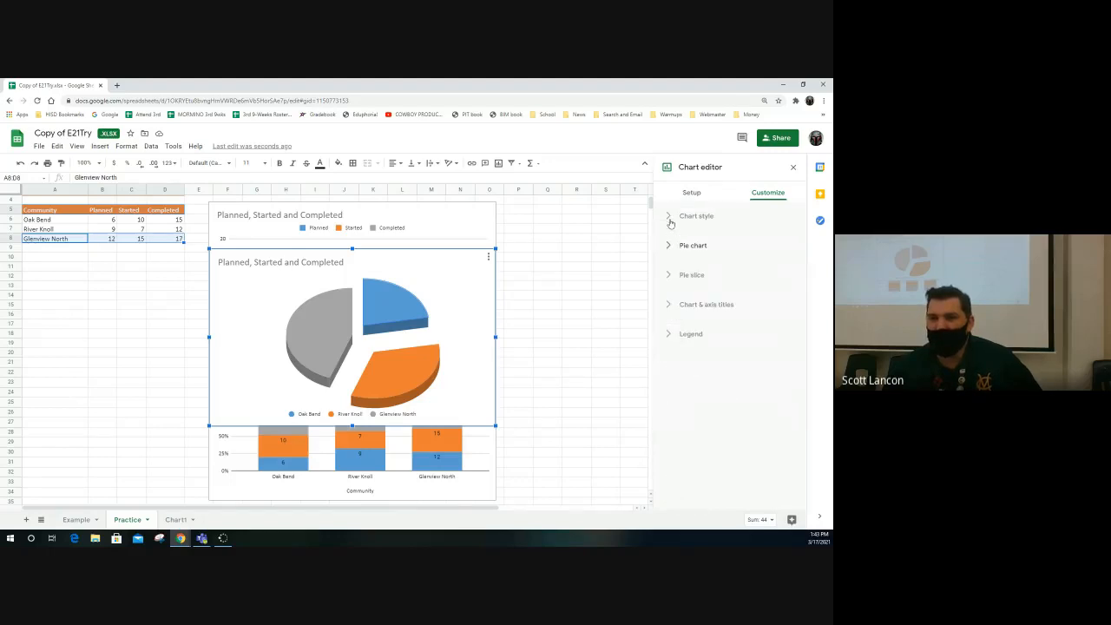
# Check the pie chart's slice, title and legend customization options, including the list of slices.
pyautogui.click(667, 276)
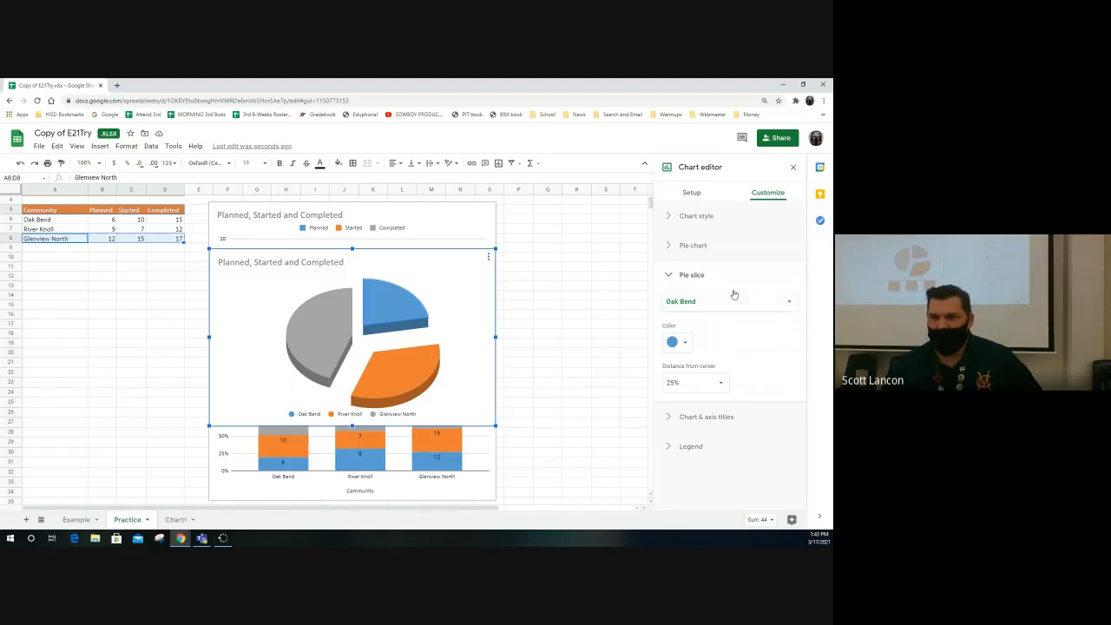
pyautogui.click(788, 300)
pyautogui.click(788, 300)
pyautogui.click(680, 278)
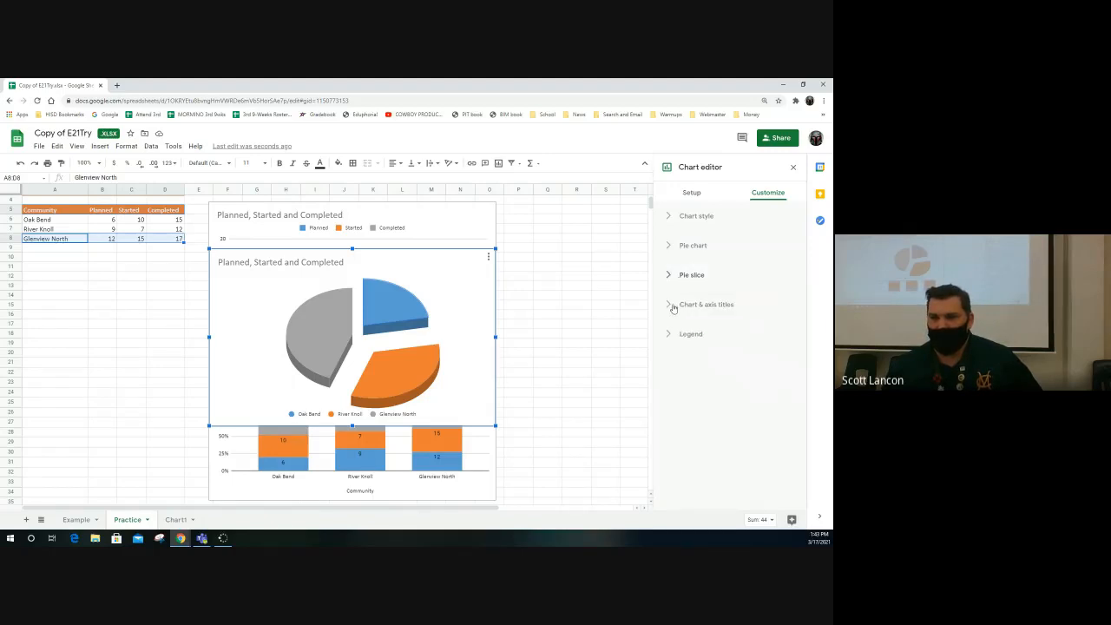
pyautogui.click(677, 304)
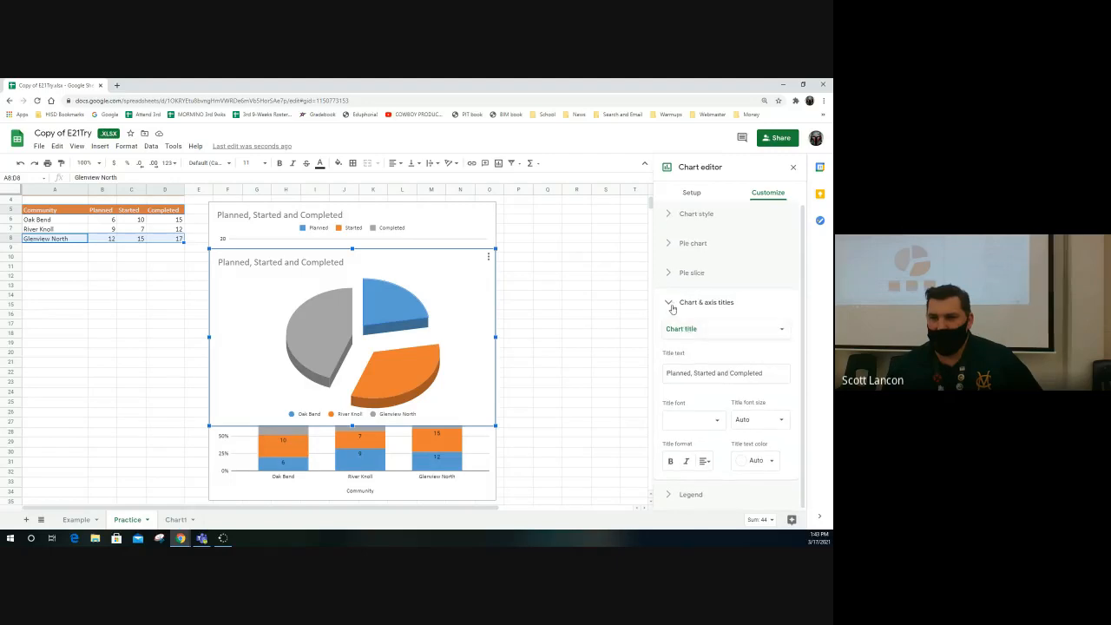
pyautogui.click(672, 305)
pyautogui.click(670, 335)
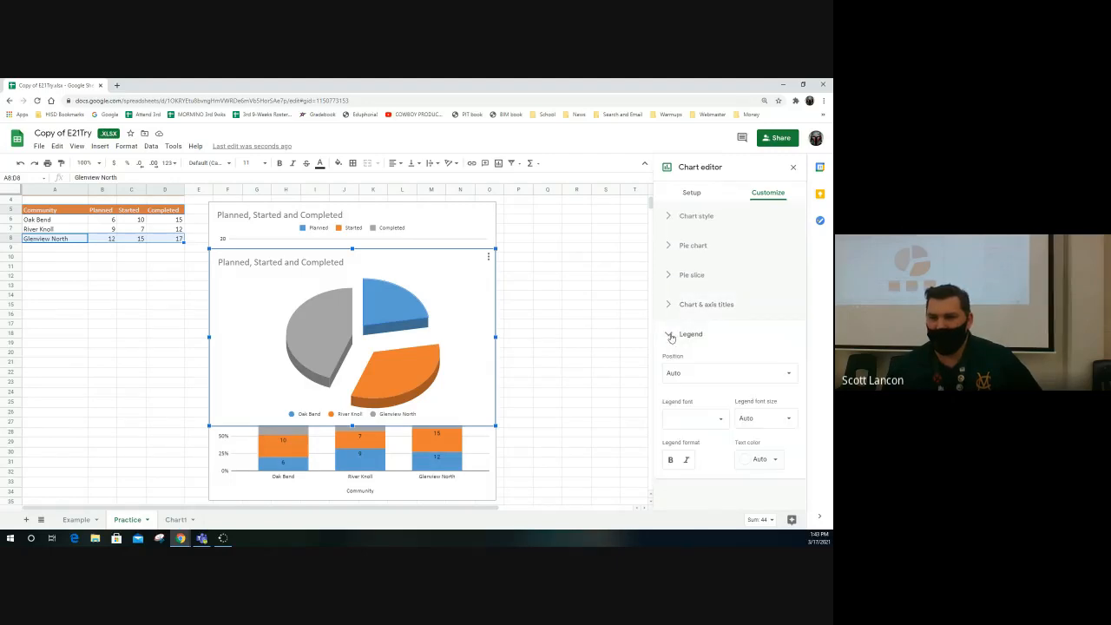
pyautogui.click(670, 335)
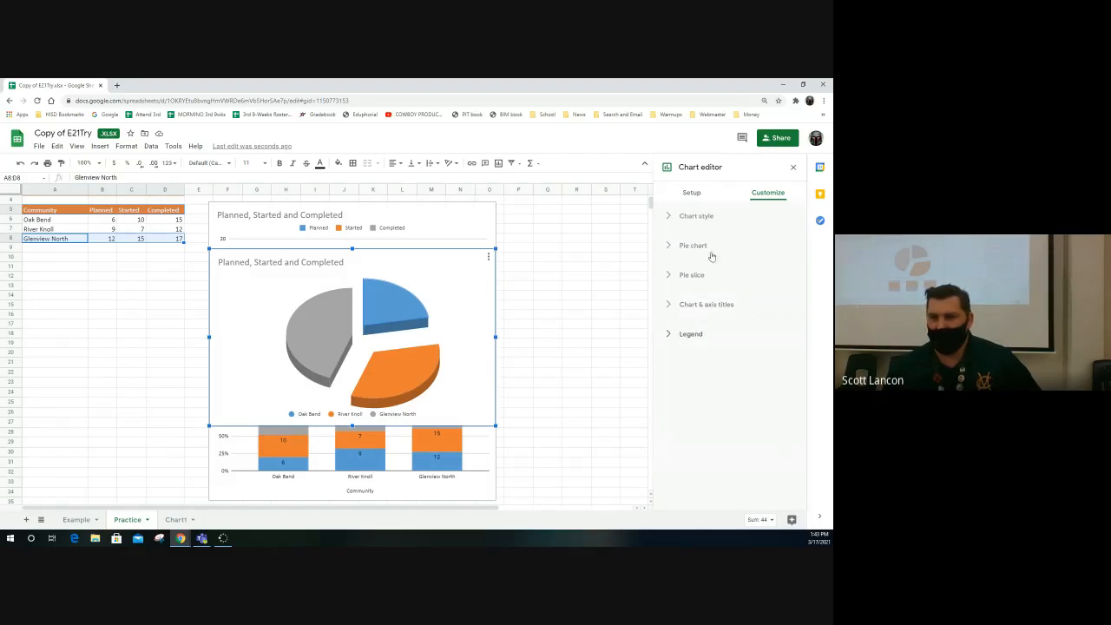
# Review the pie chart's setup options and chart type, and check its donut hole and slice label choices.
pyautogui.click(692, 192)
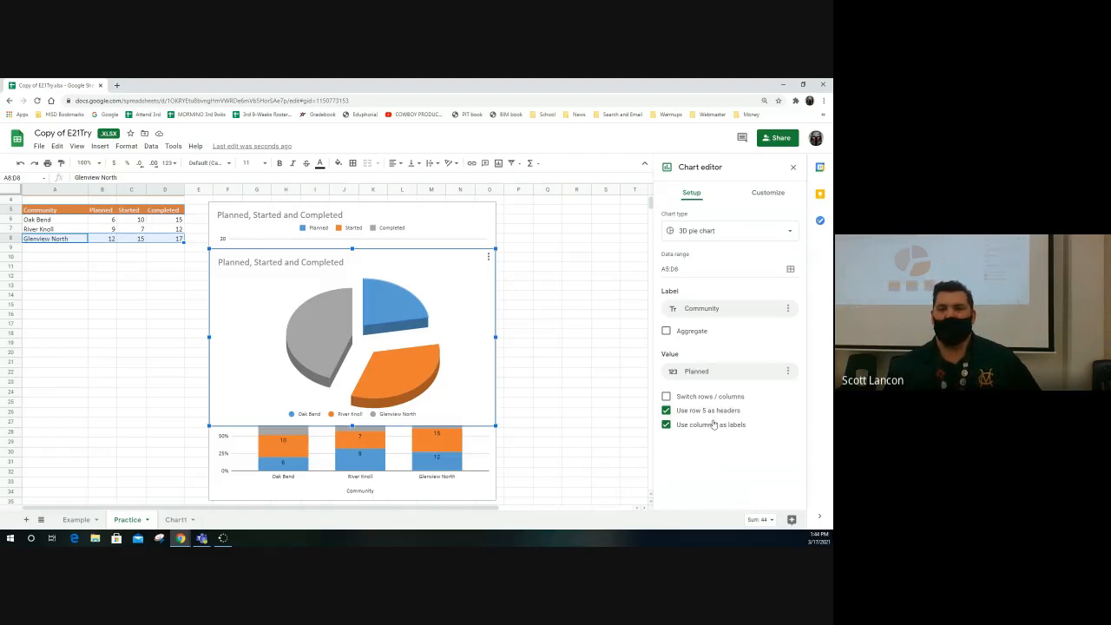
pyautogui.click(699, 231)
pyautogui.click(734, 203)
pyautogui.click(764, 192)
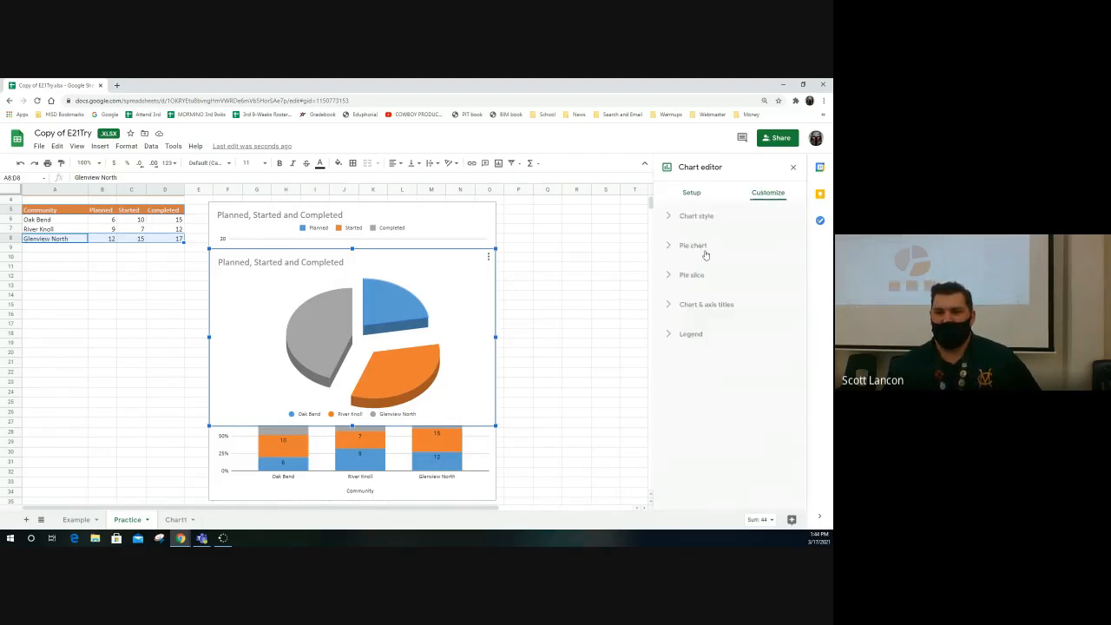
pyautogui.click(672, 250)
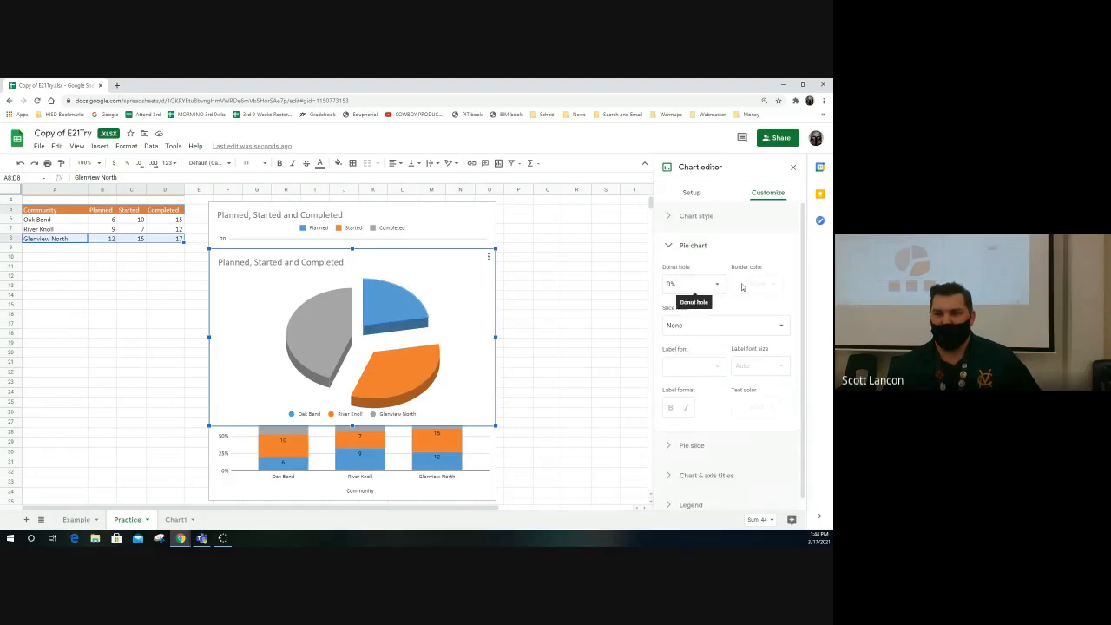
pyautogui.click(740, 328)
pyautogui.click(740, 328)
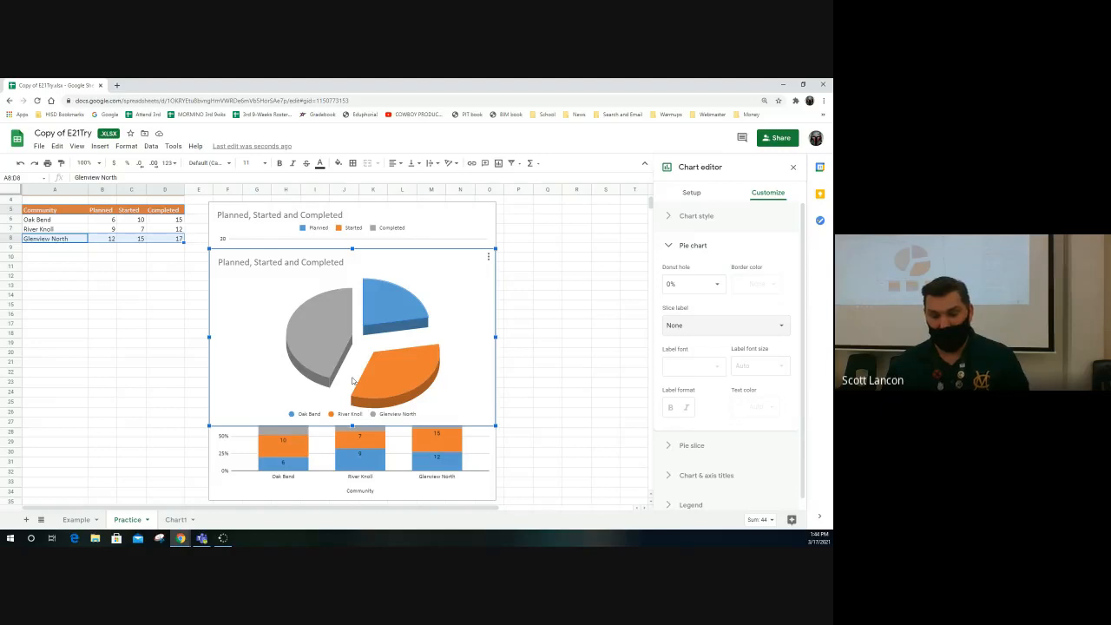
# Change the Oak Bend slice's color to cyan in the 3D pie chart.
pyautogui.click(394, 312)
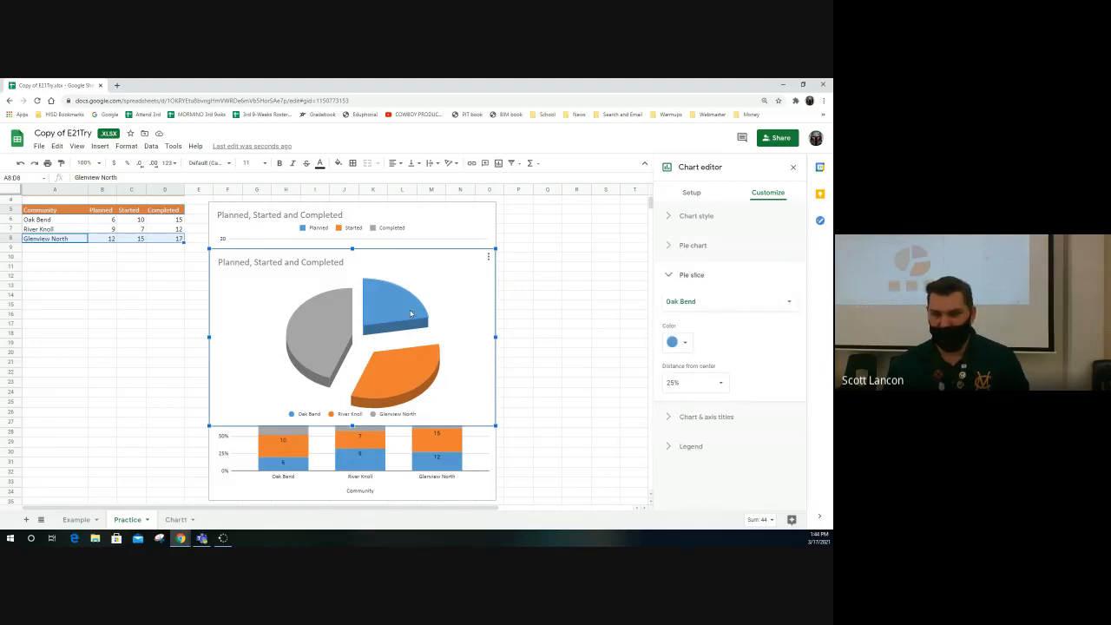
pyautogui.click(684, 343)
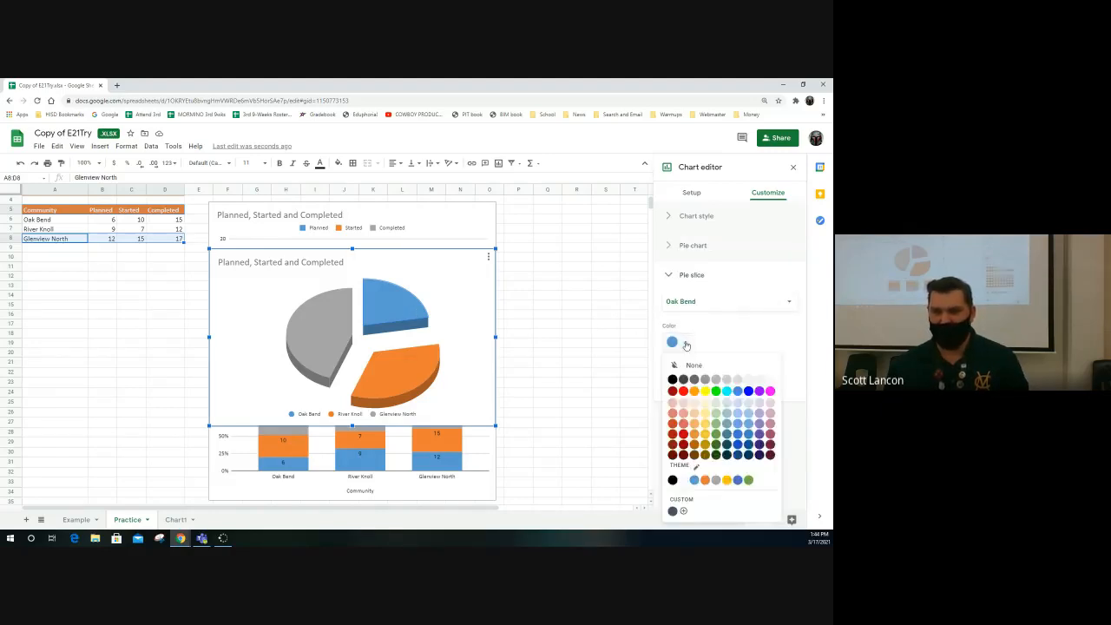
pyautogui.click(685, 343)
pyautogui.click(685, 342)
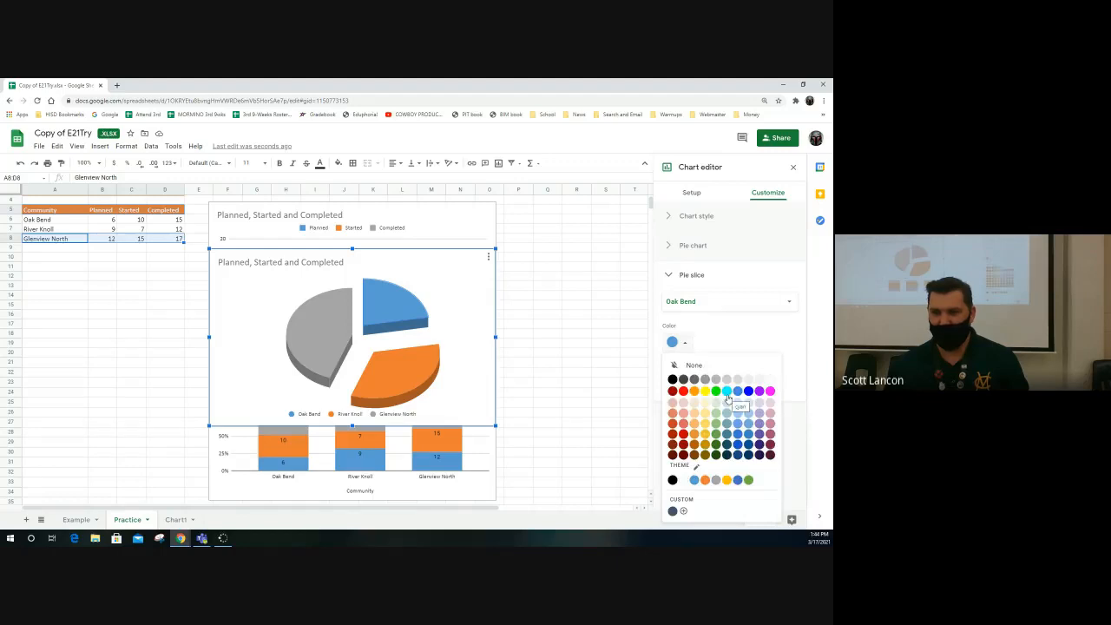
pyautogui.click(726, 392)
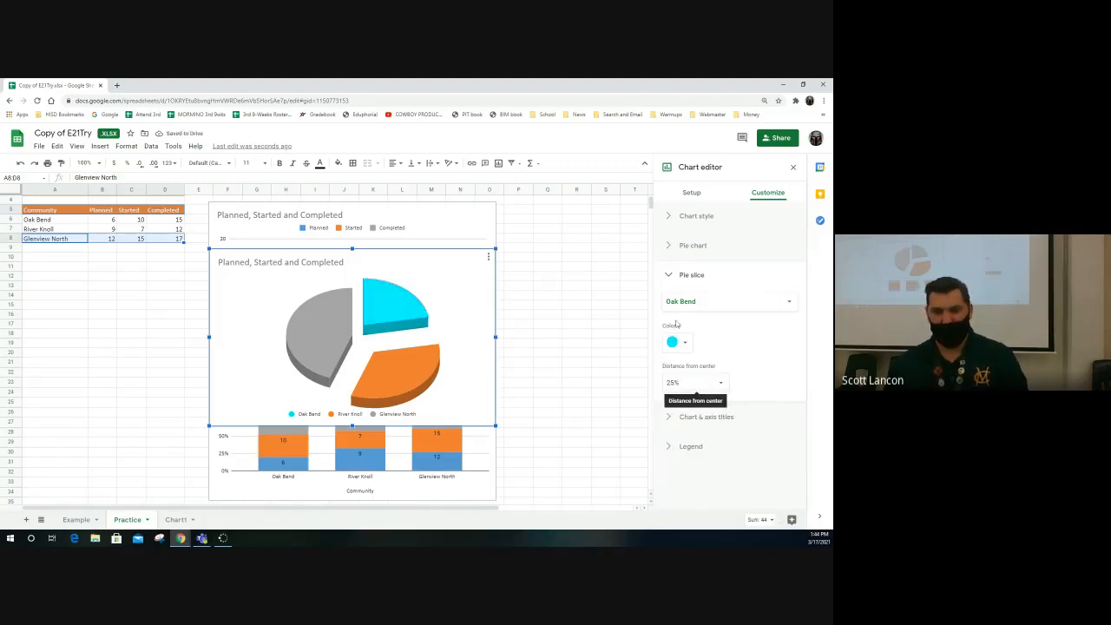
# Check the pie chart's edit options for resizing the chart area.
pyautogui.rightClick(460, 293)
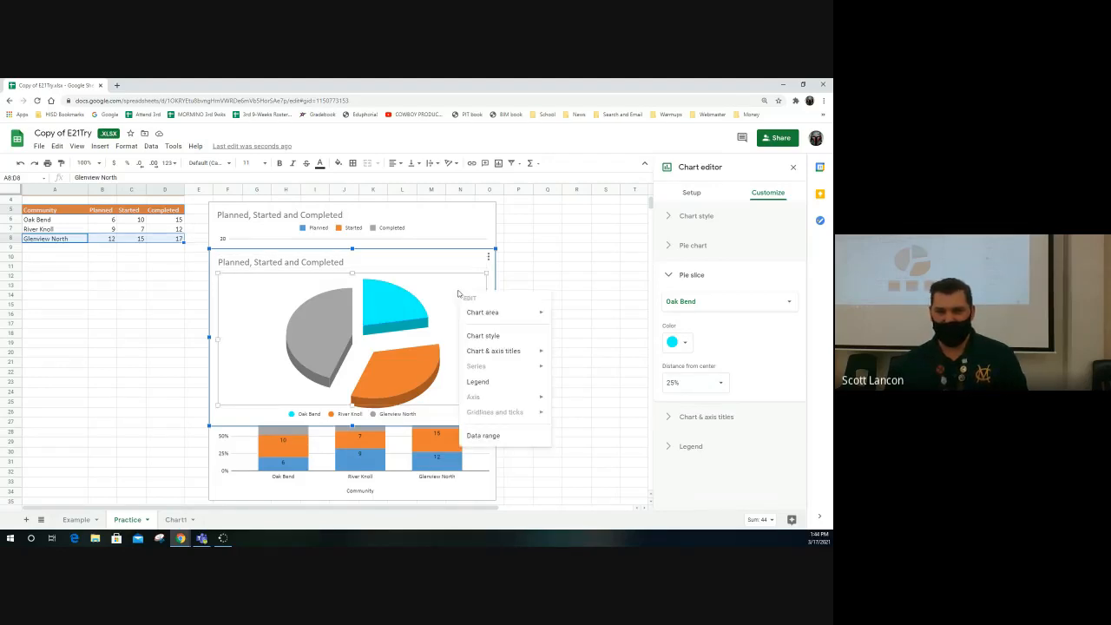
pyautogui.moveTo(496, 313)
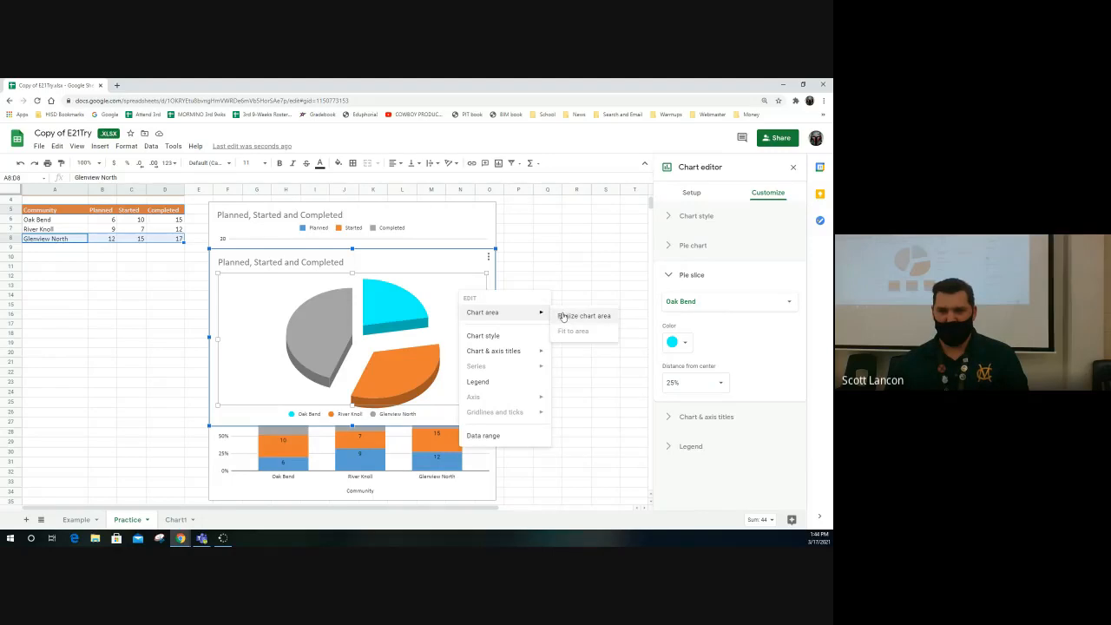
pyautogui.click(460, 279)
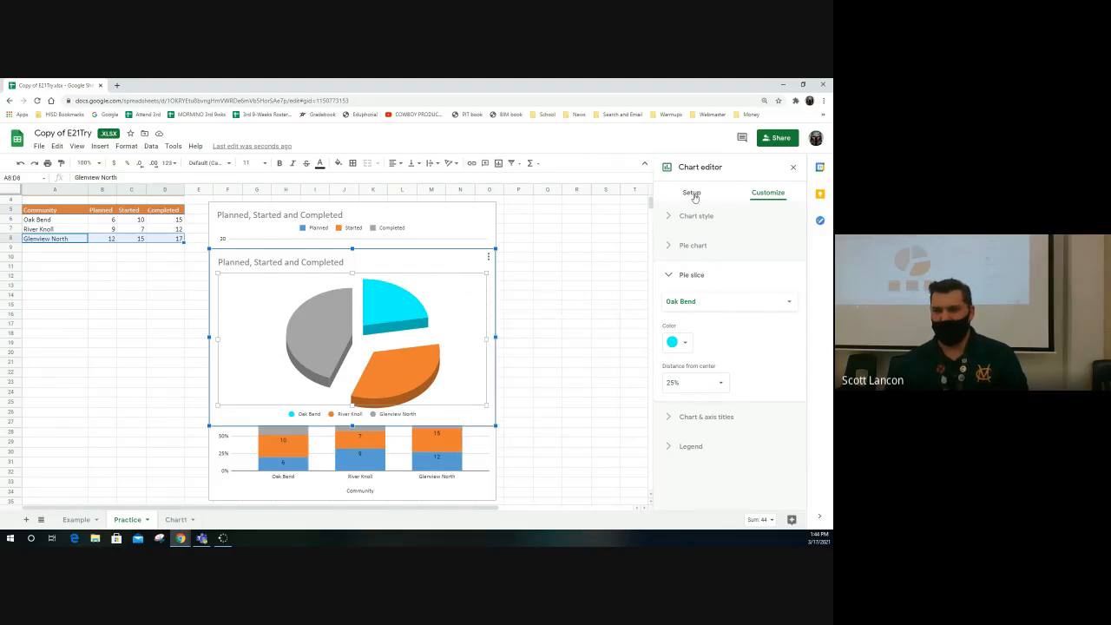
# Try green and muted teal as the pie chart's background color, and settle on light blue.
pyautogui.click(668, 216)
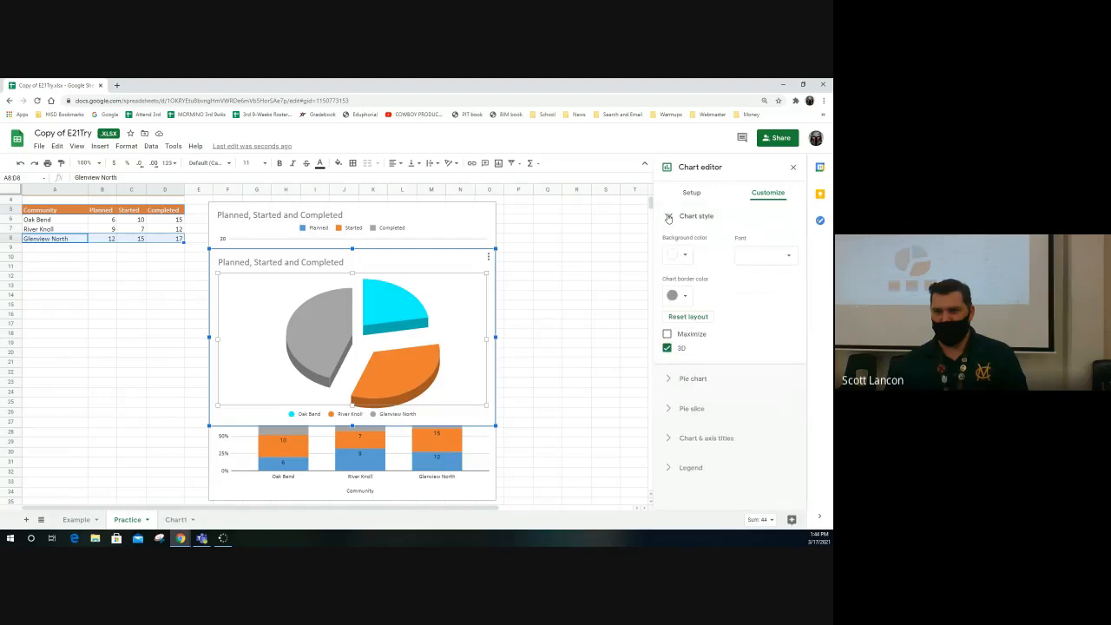
pyautogui.click(679, 254)
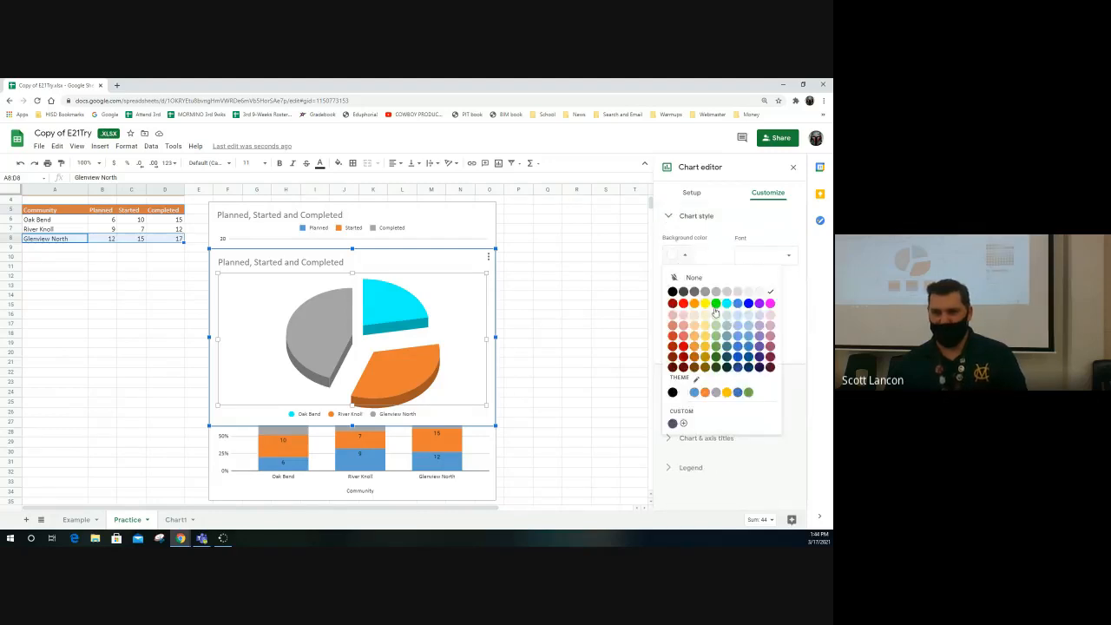
pyautogui.click(715, 303)
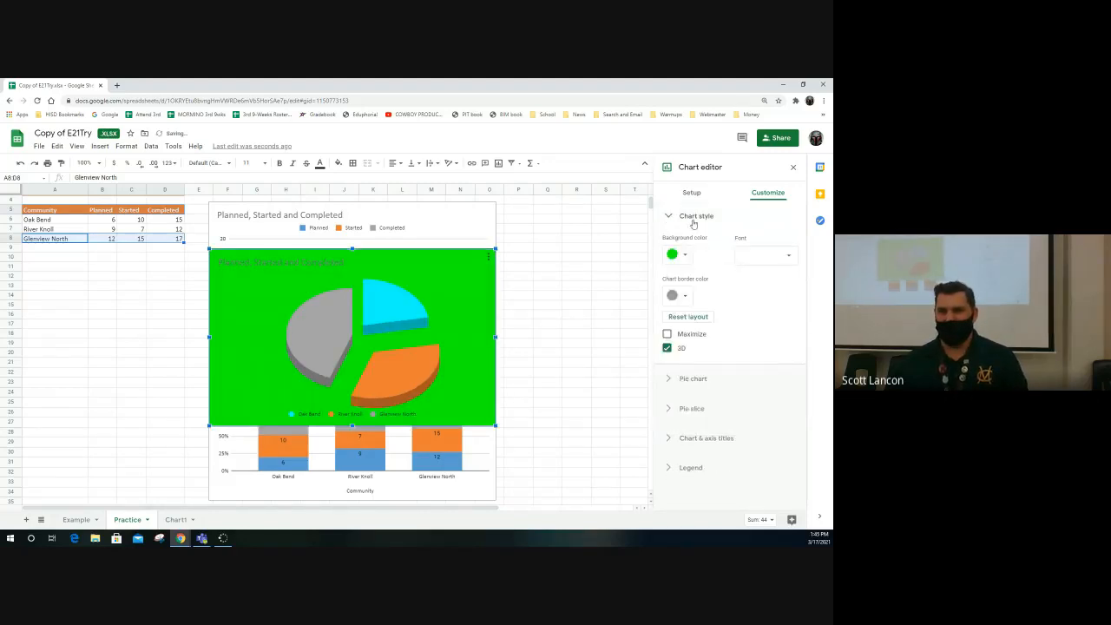
pyautogui.click(685, 255)
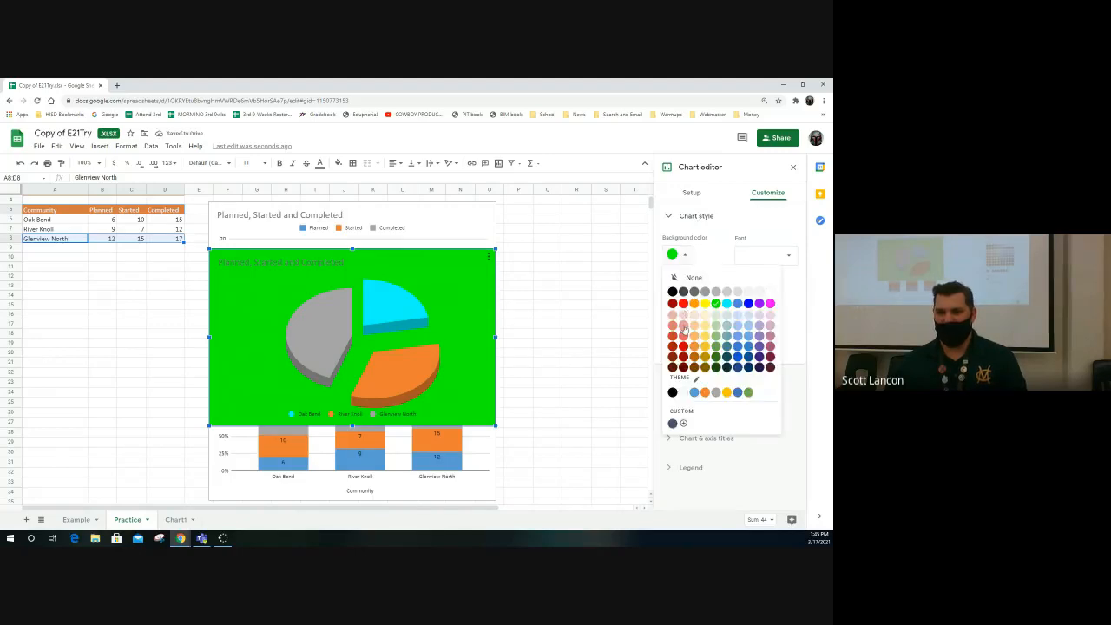
pyautogui.click(732, 336)
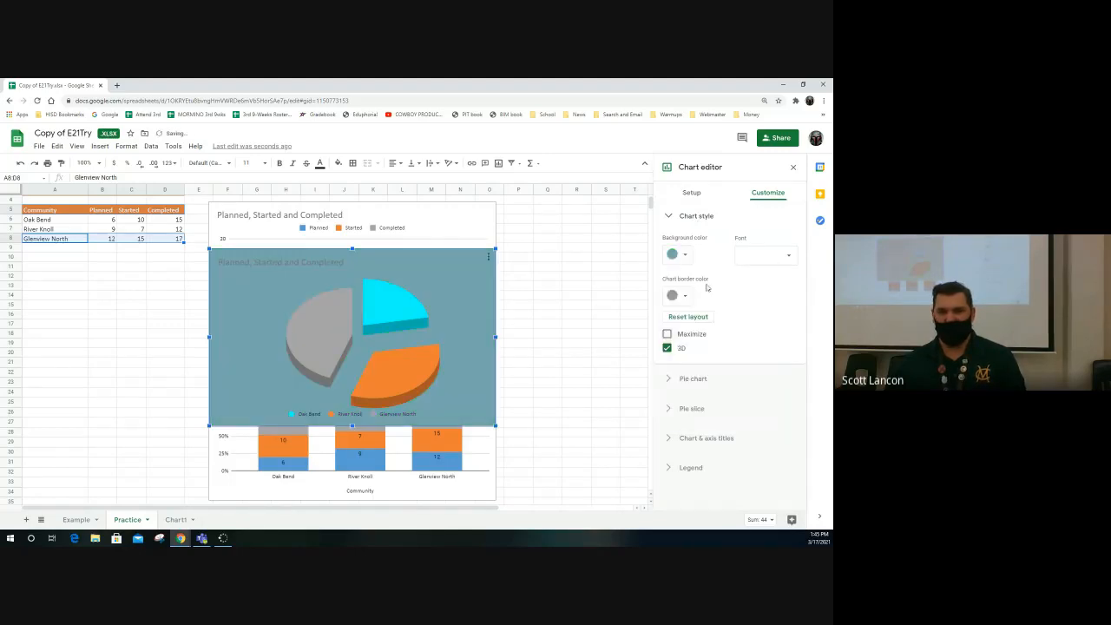
pyautogui.click(685, 255)
pyautogui.click(750, 332)
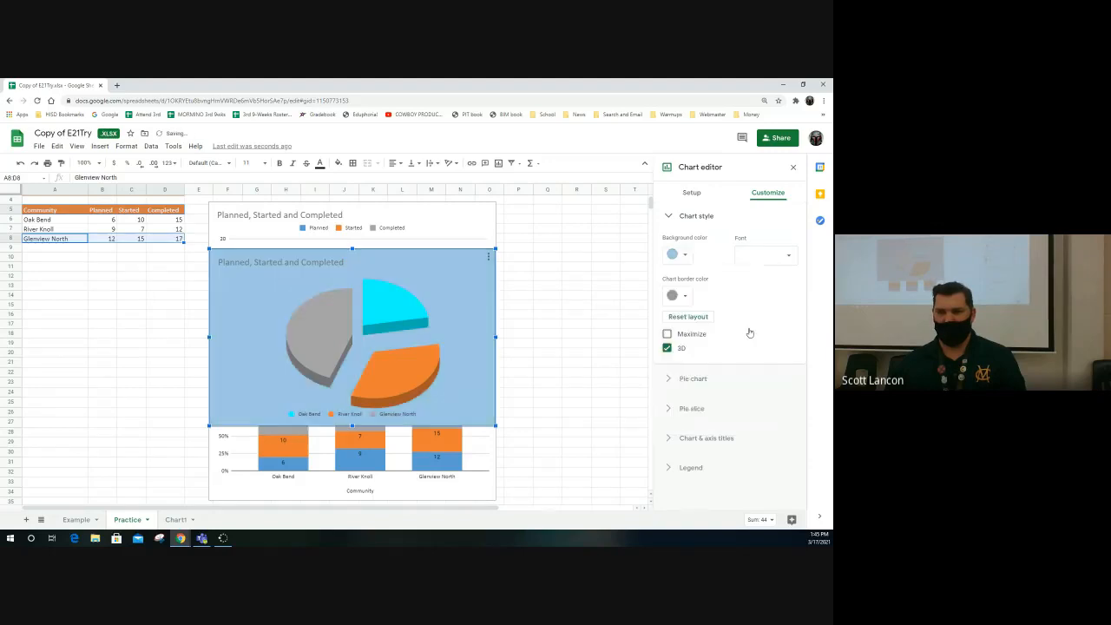
# Set the pie chart's border color to a red shade, and open its donut hole and slice label options.
pyautogui.click(685, 296)
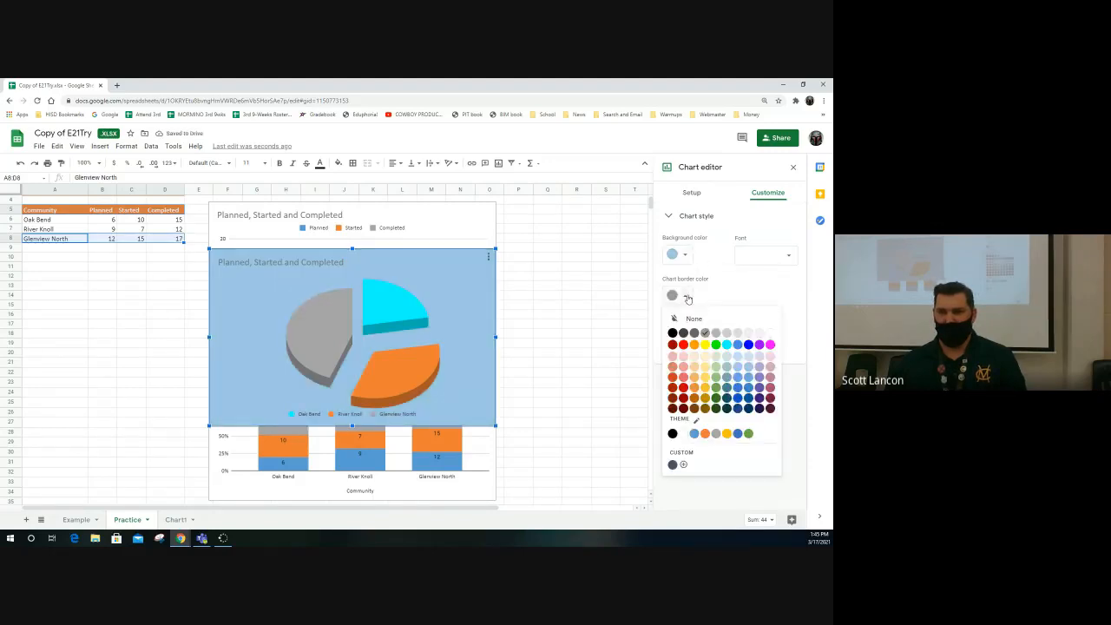
pyautogui.click(683, 382)
pyautogui.click(676, 377)
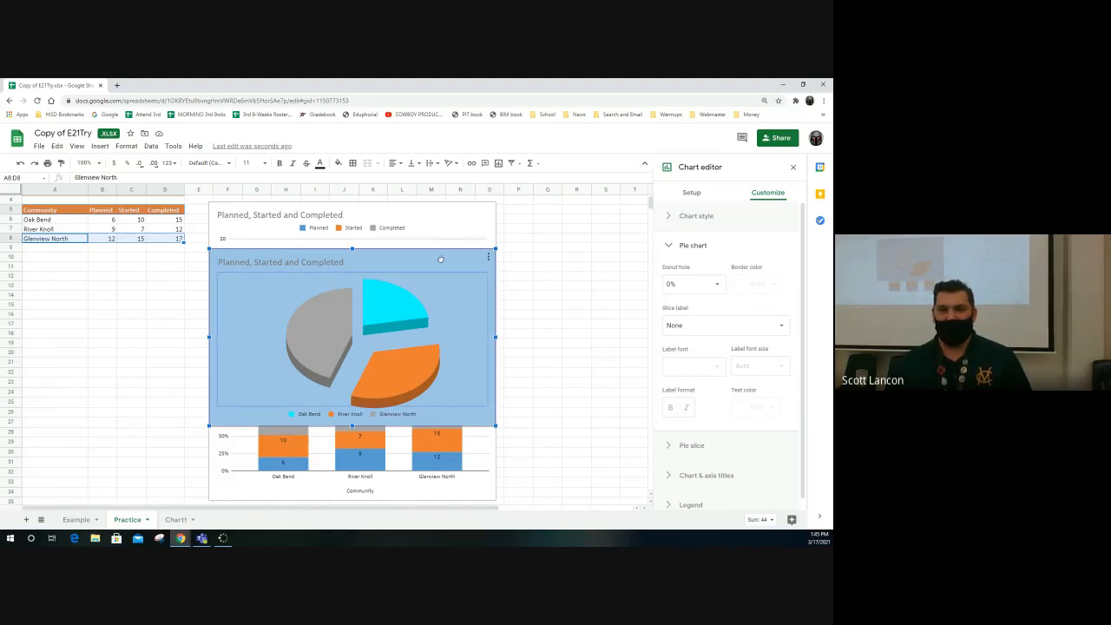
# Move the pie chart below the data table, starting around row 13 in column A, and close the chart editor.
pyautogui.moveTo(439, 260); pyautogui.dragTo(237, 298)
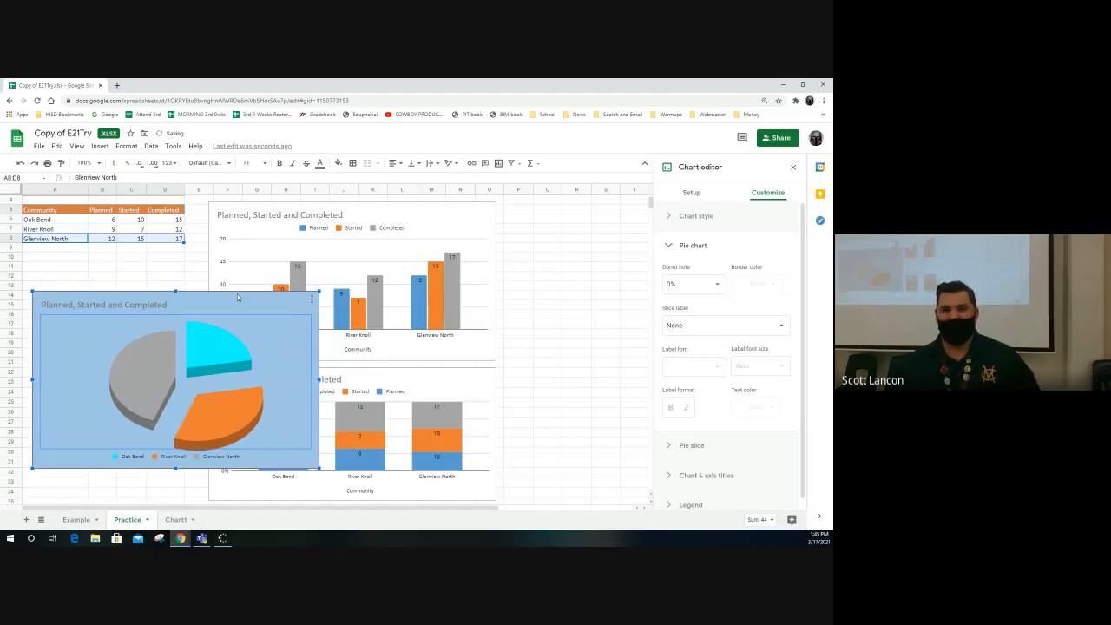
pyautogui.click(793, 168)
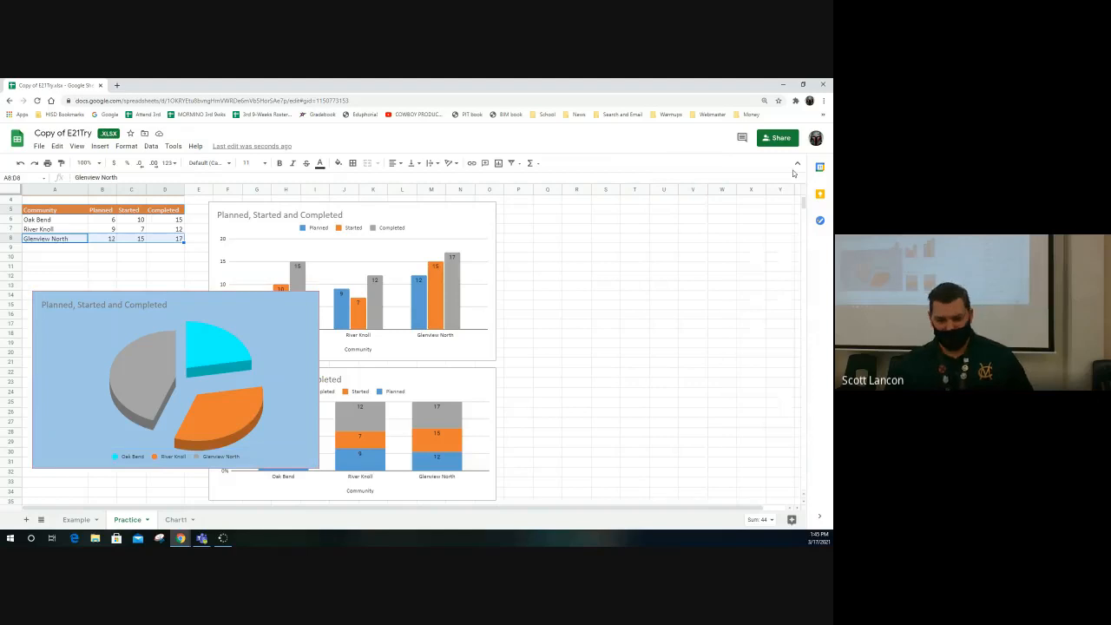